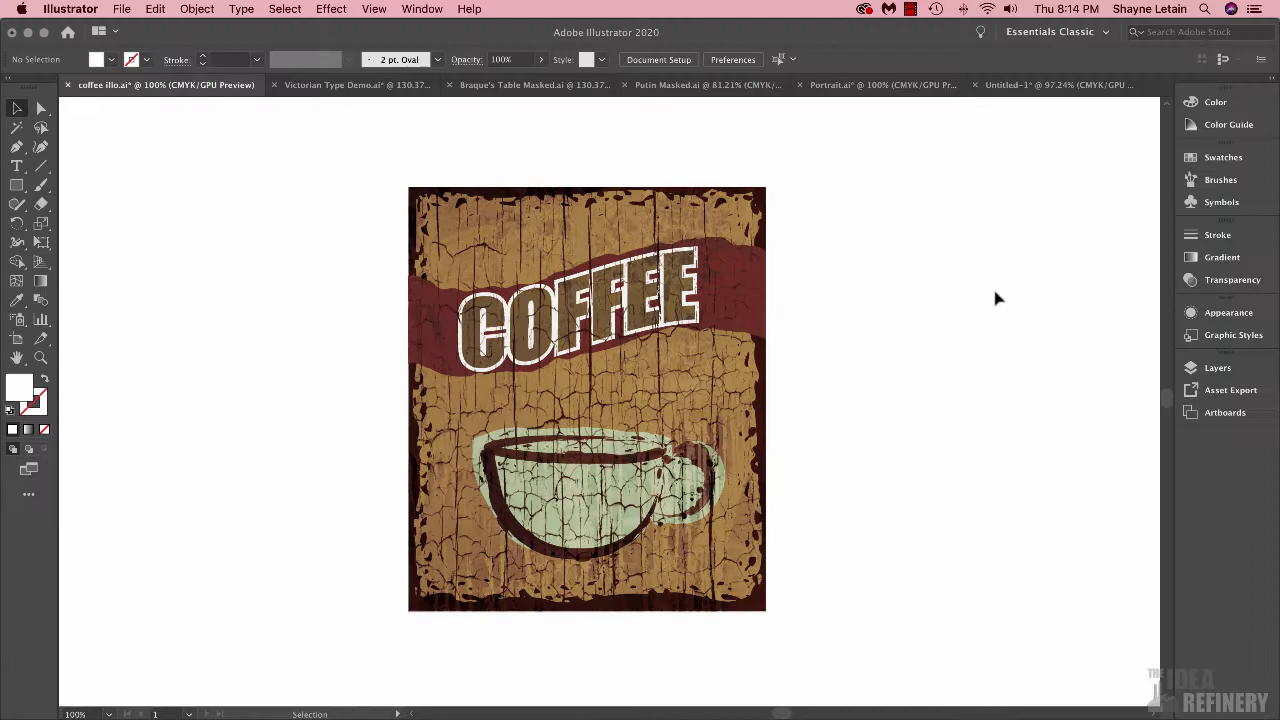
Look through the coffee, Victorian Typography, Braque's Table and Crimea River documents, ending on Portrait
click(690, 385)
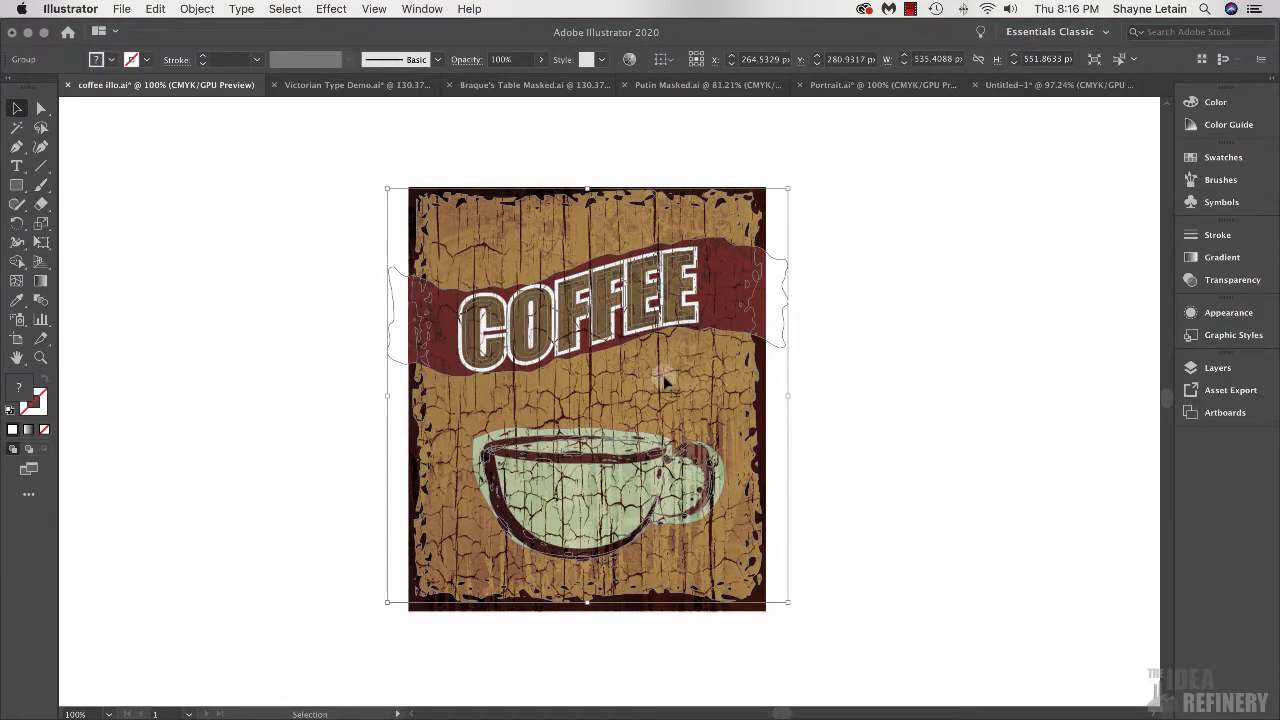
click(818, 348)
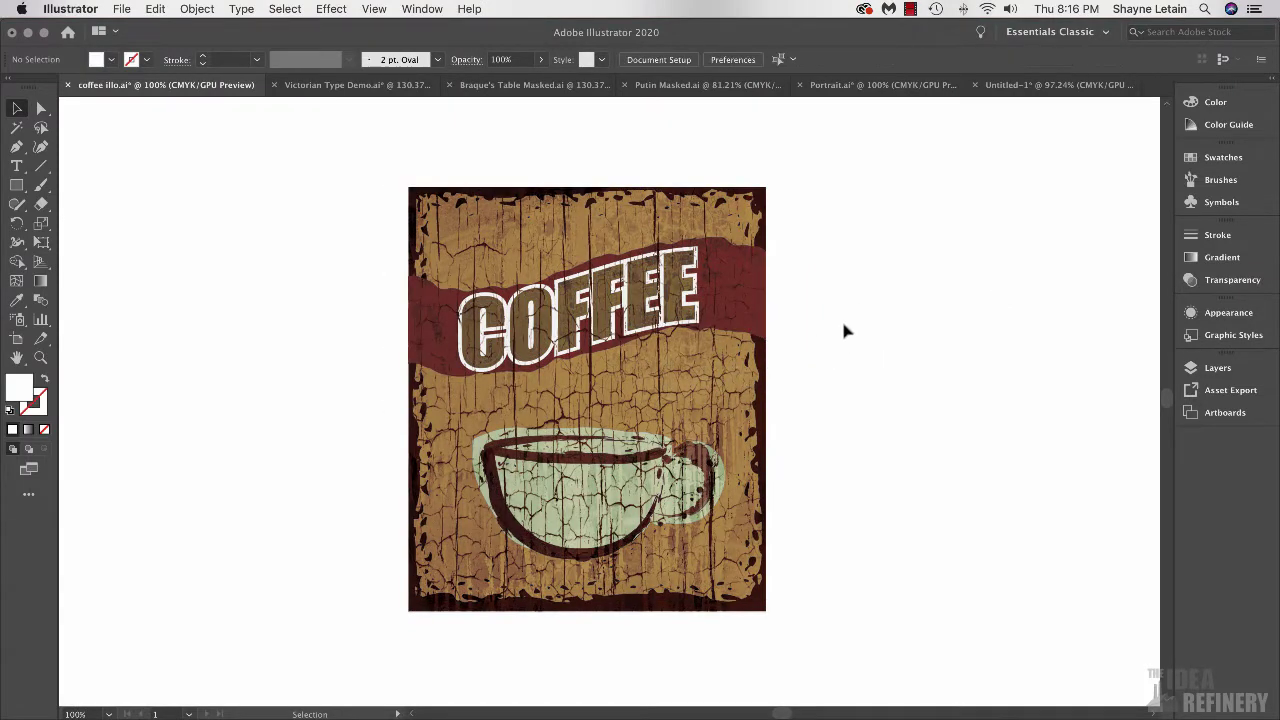
click(361, 84)
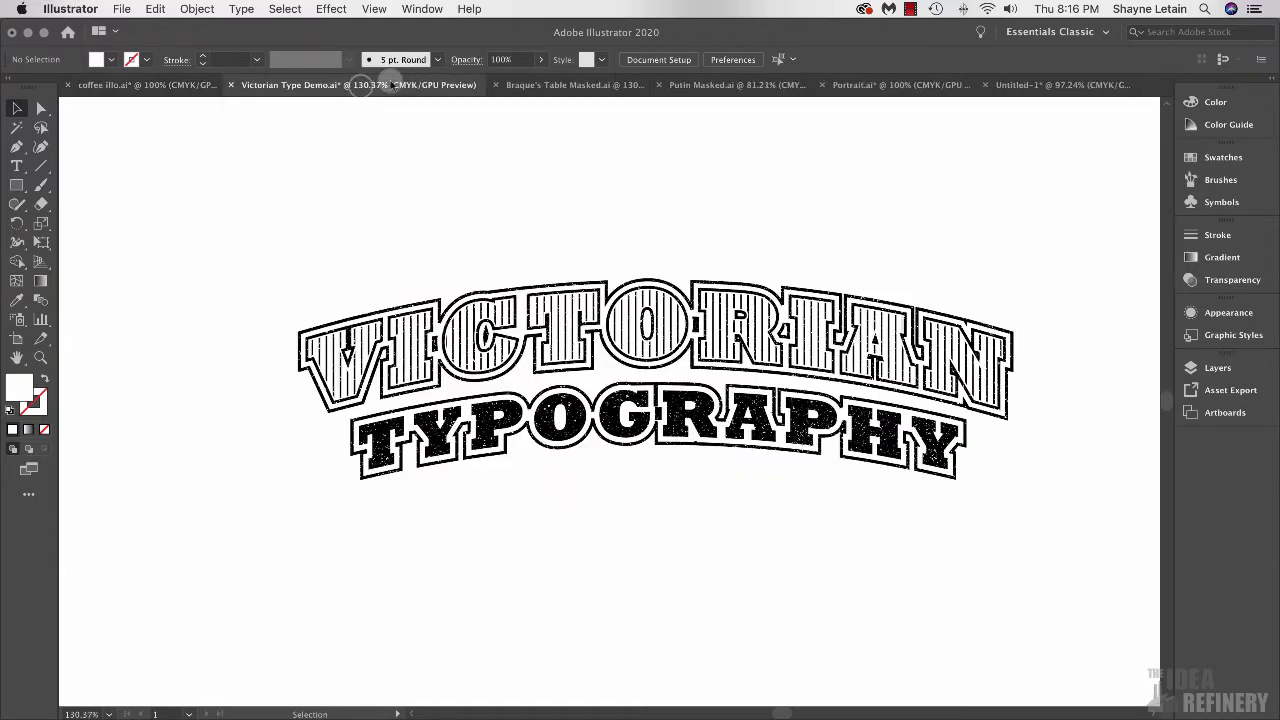
click(675, 462)
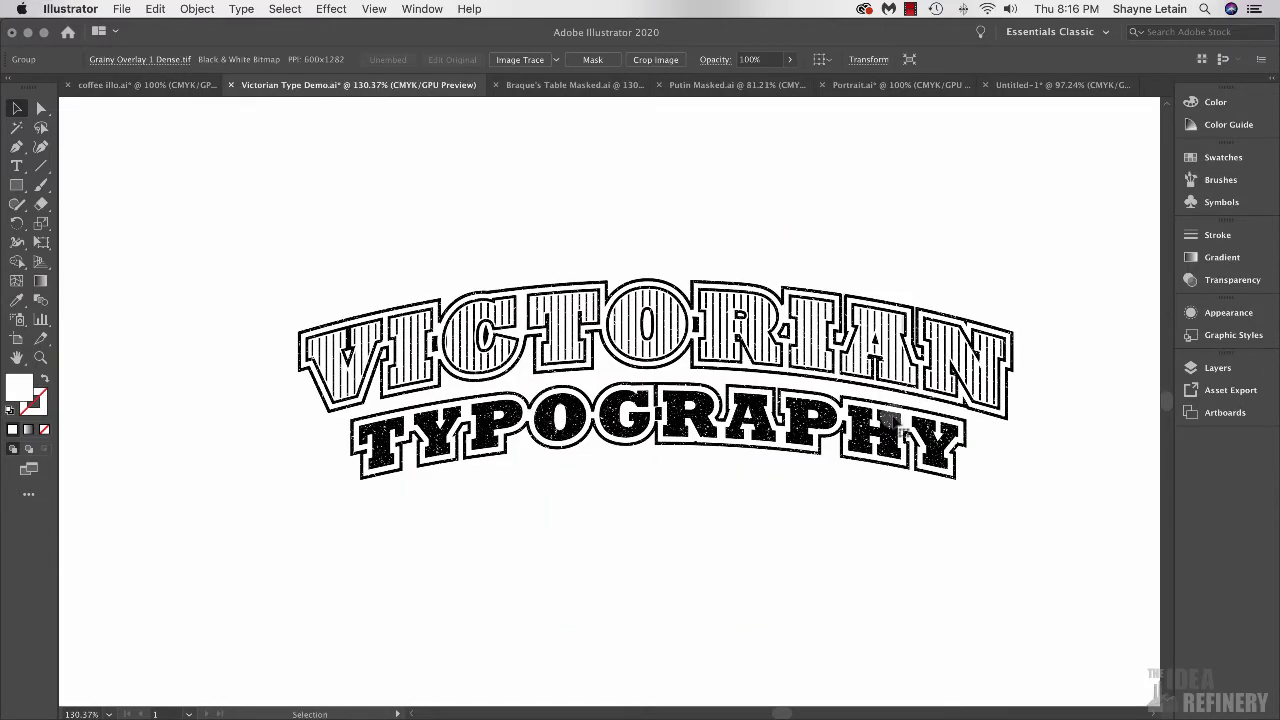
click(575, 84)
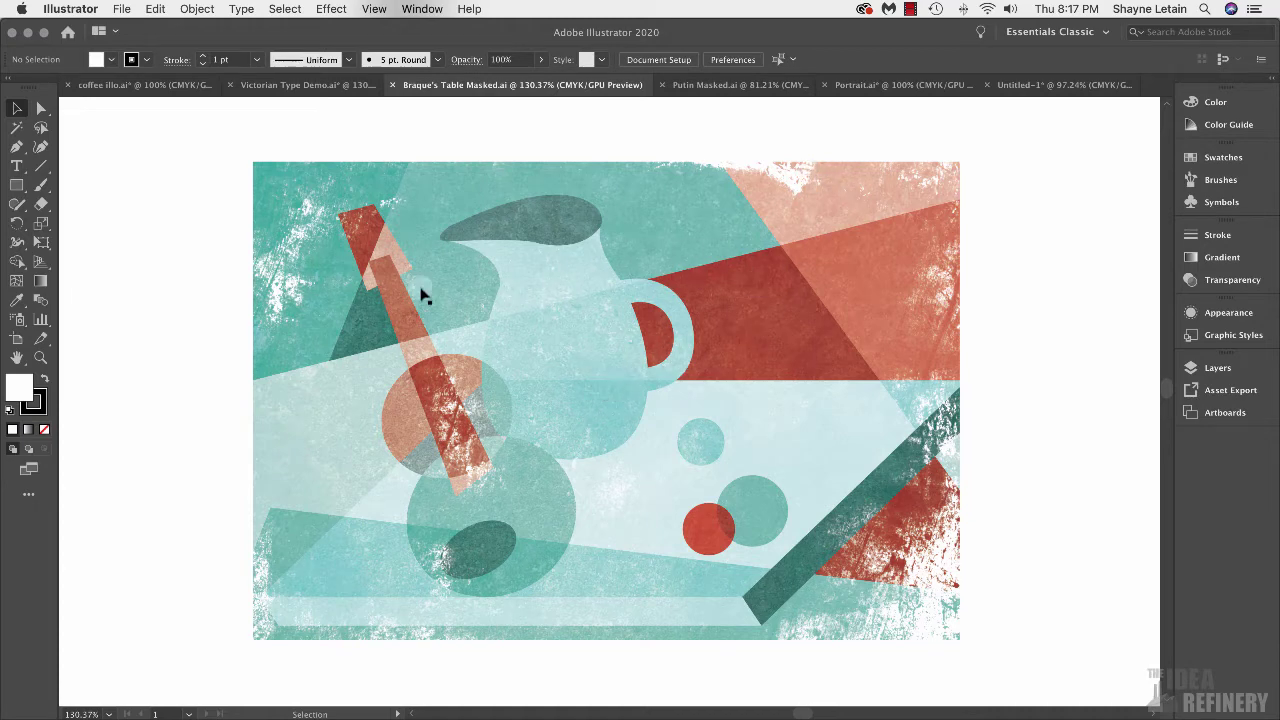
key(ctrl+Tab)
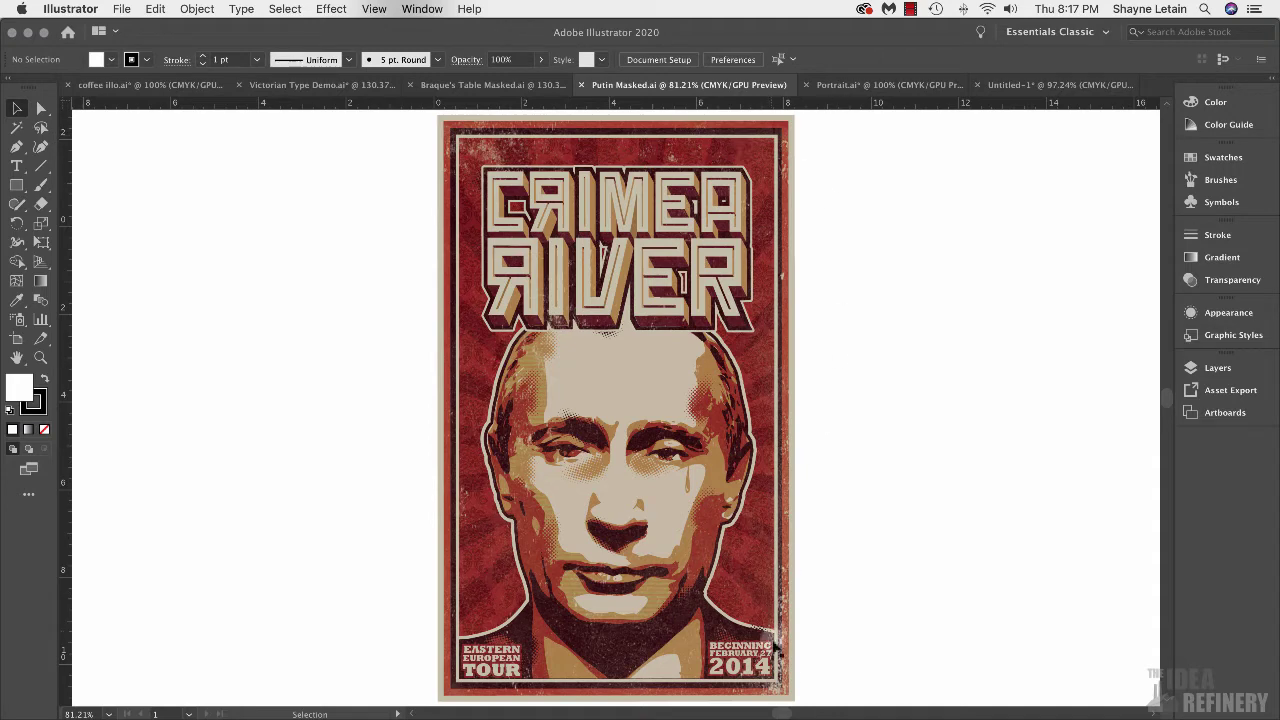
click(866, 84)
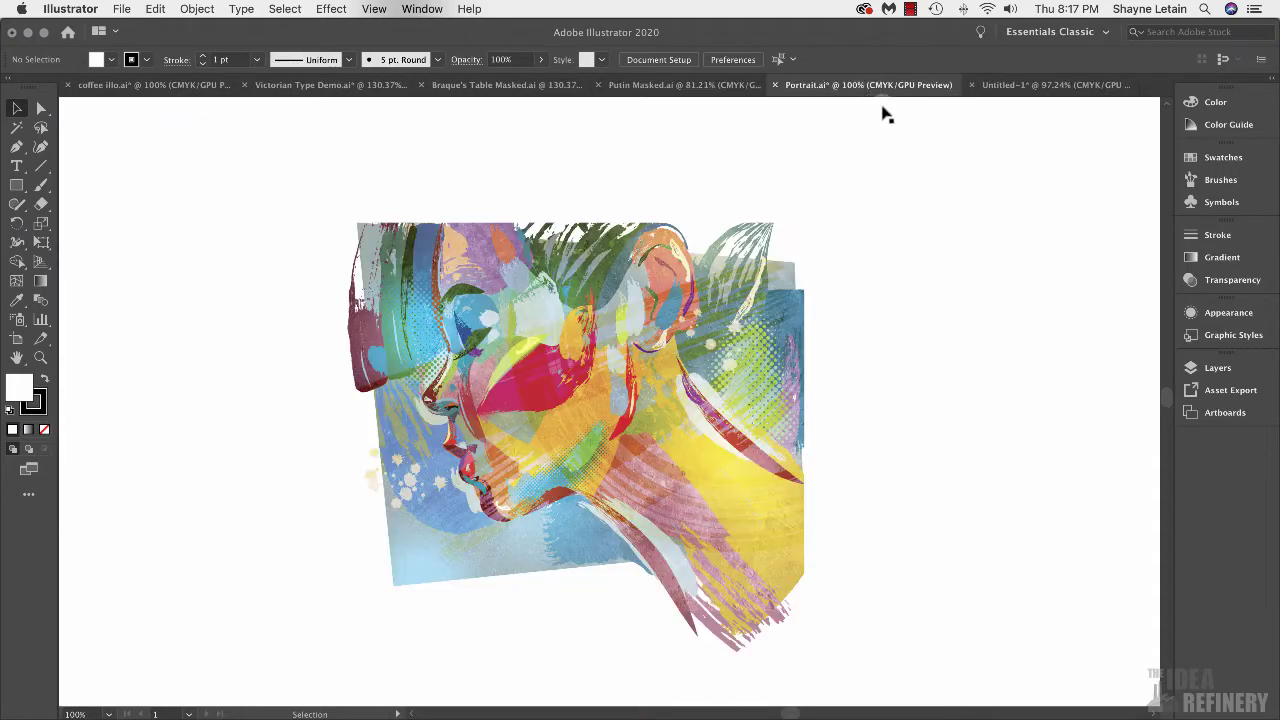
Hide and re-show Layer 5's dark textured strokes, then collapse the Layers panel
click(1224, 369)
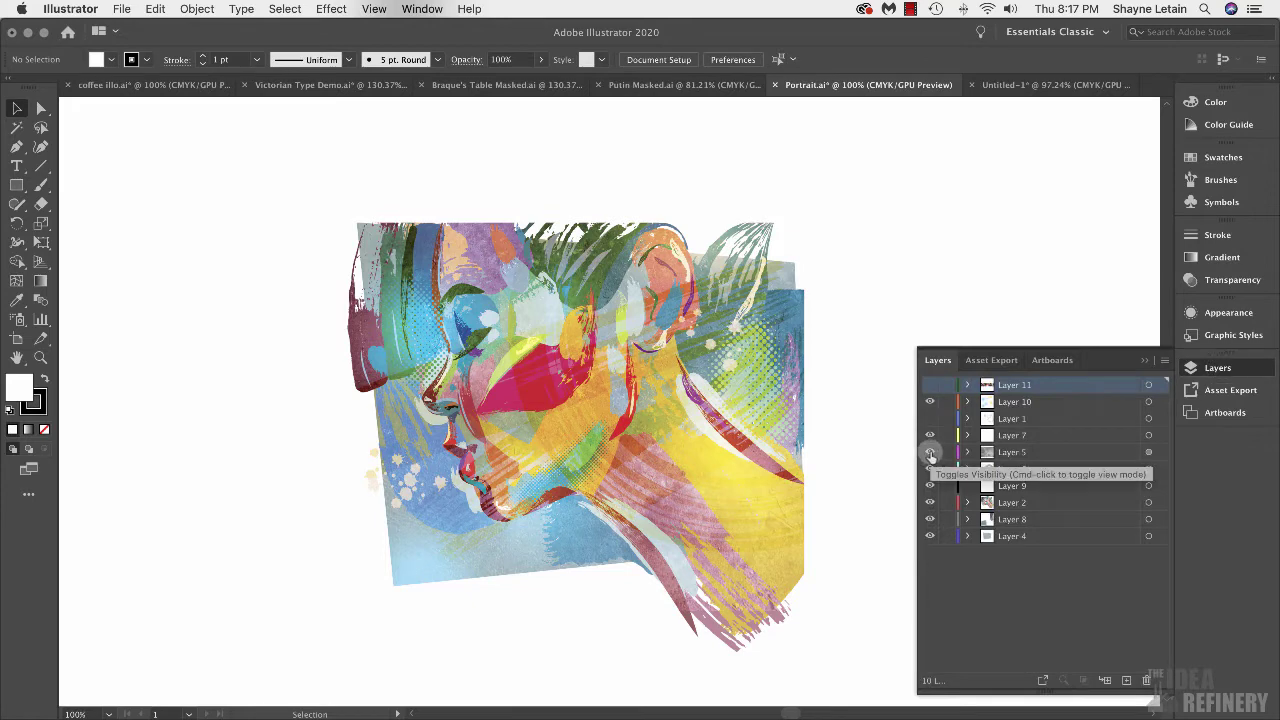
click(930, 453)
click(930, 453)
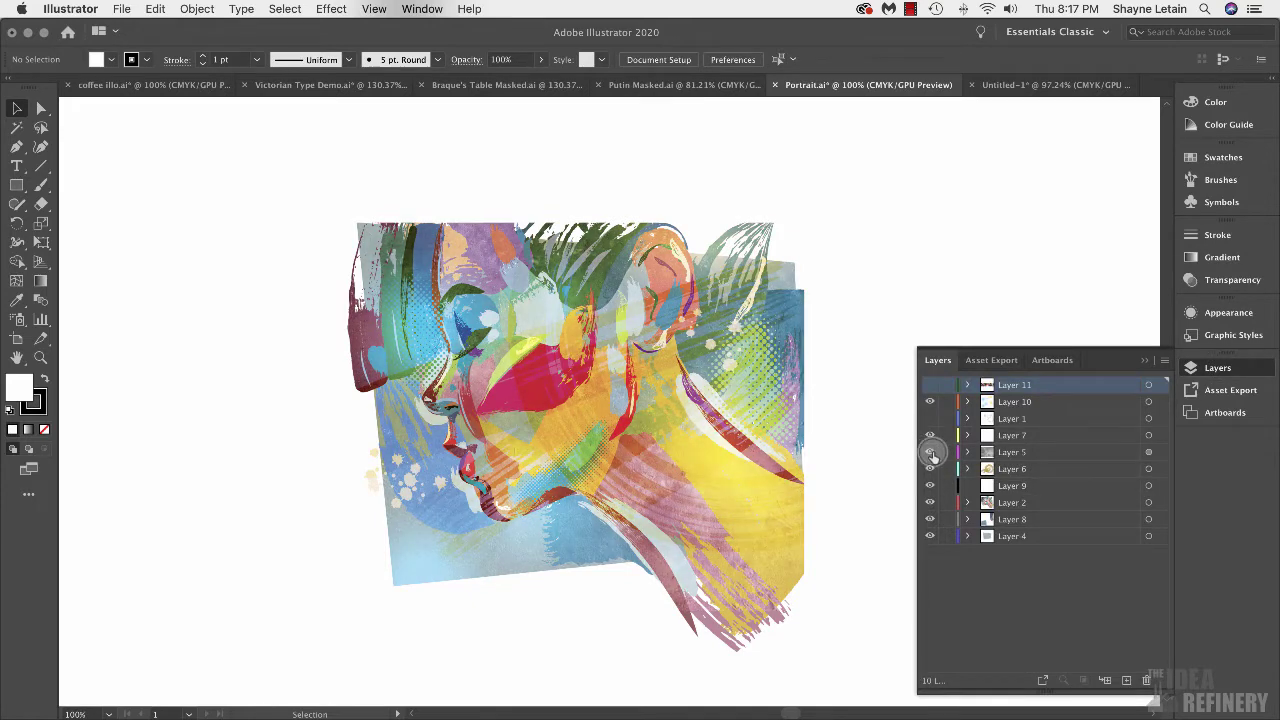
click(1146, 362)
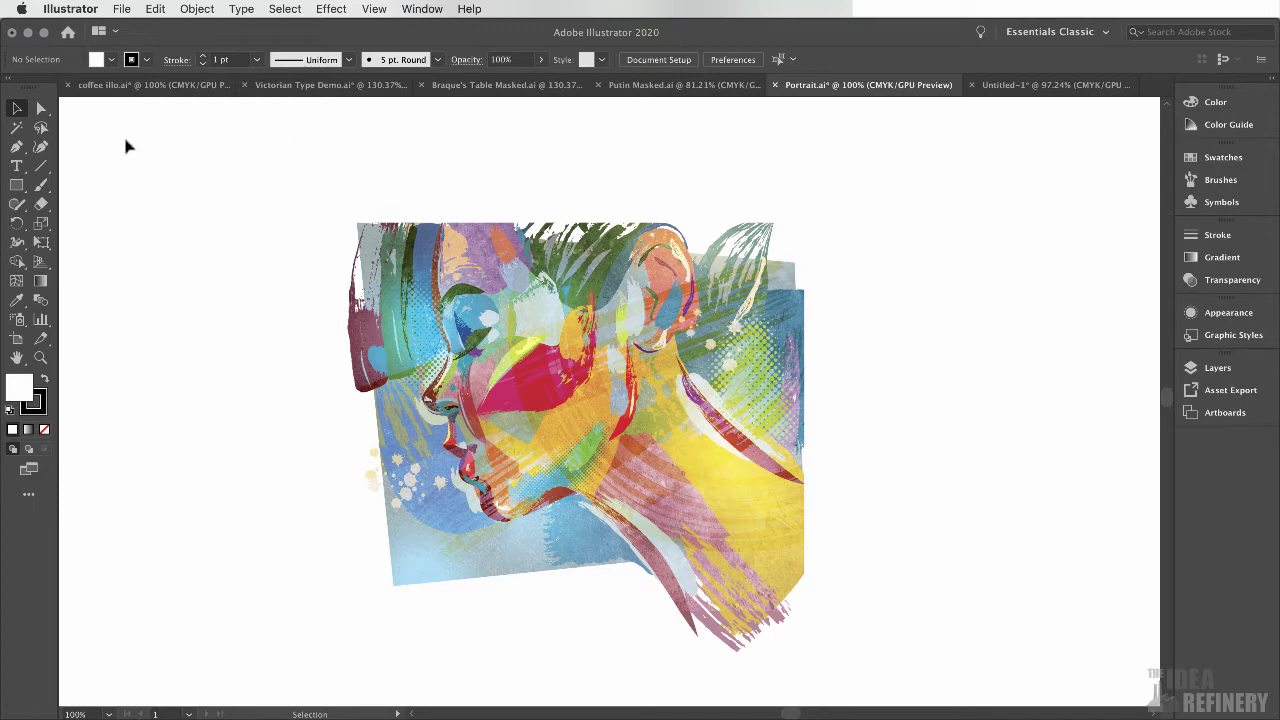
Bring Safari with Textures.com forward and open the Concrete texture category
mouse_move(2, 150)
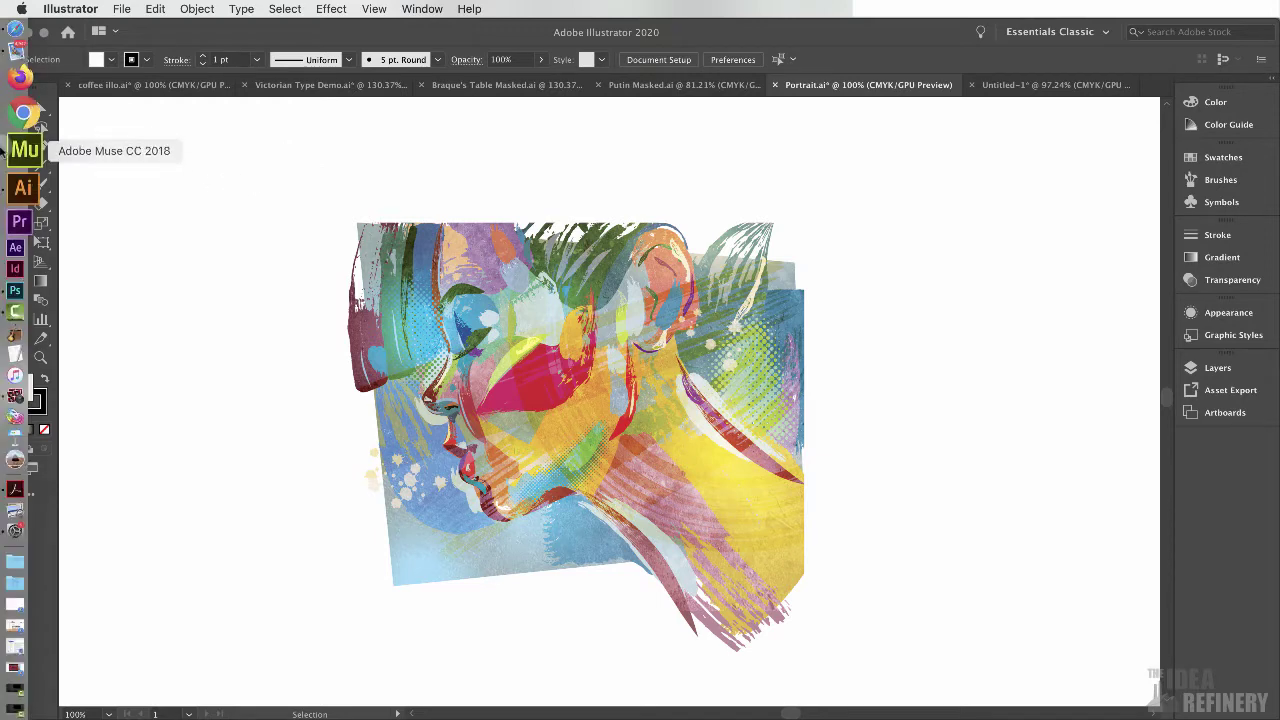
click(16, 28)
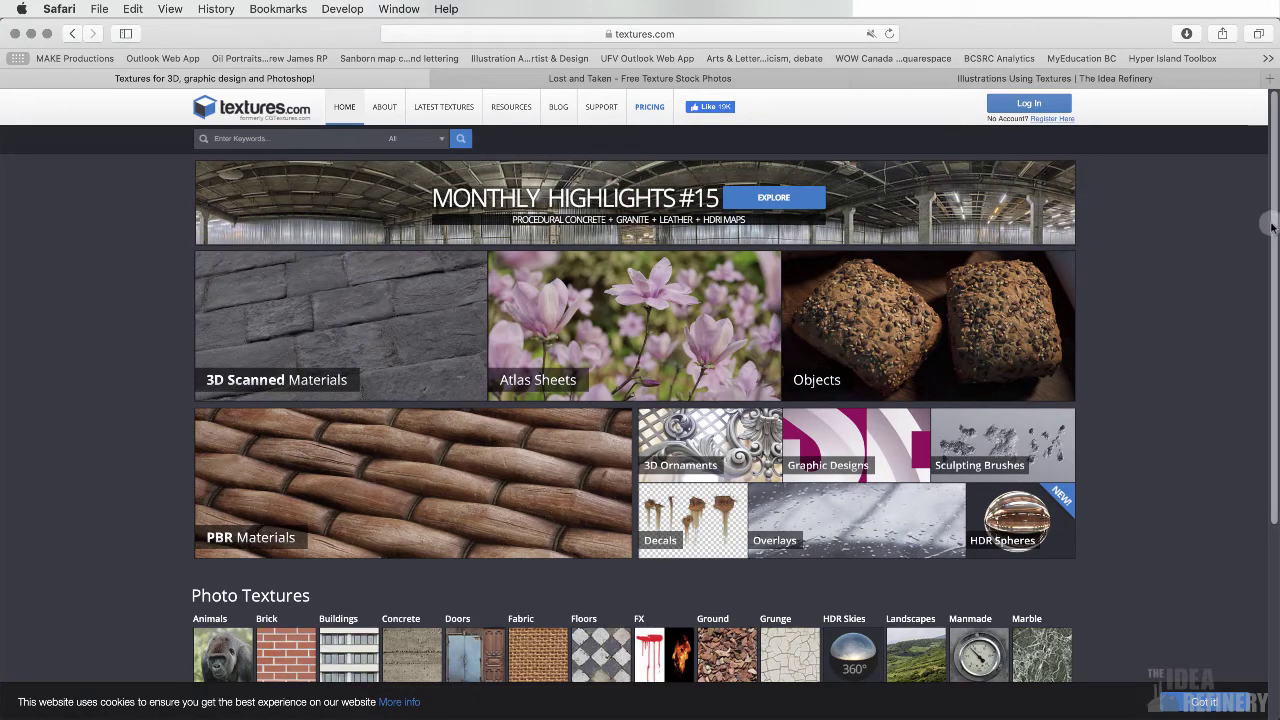
drag(1273, 229, 1253, 383)
scroll(1253, 383, down, 2)
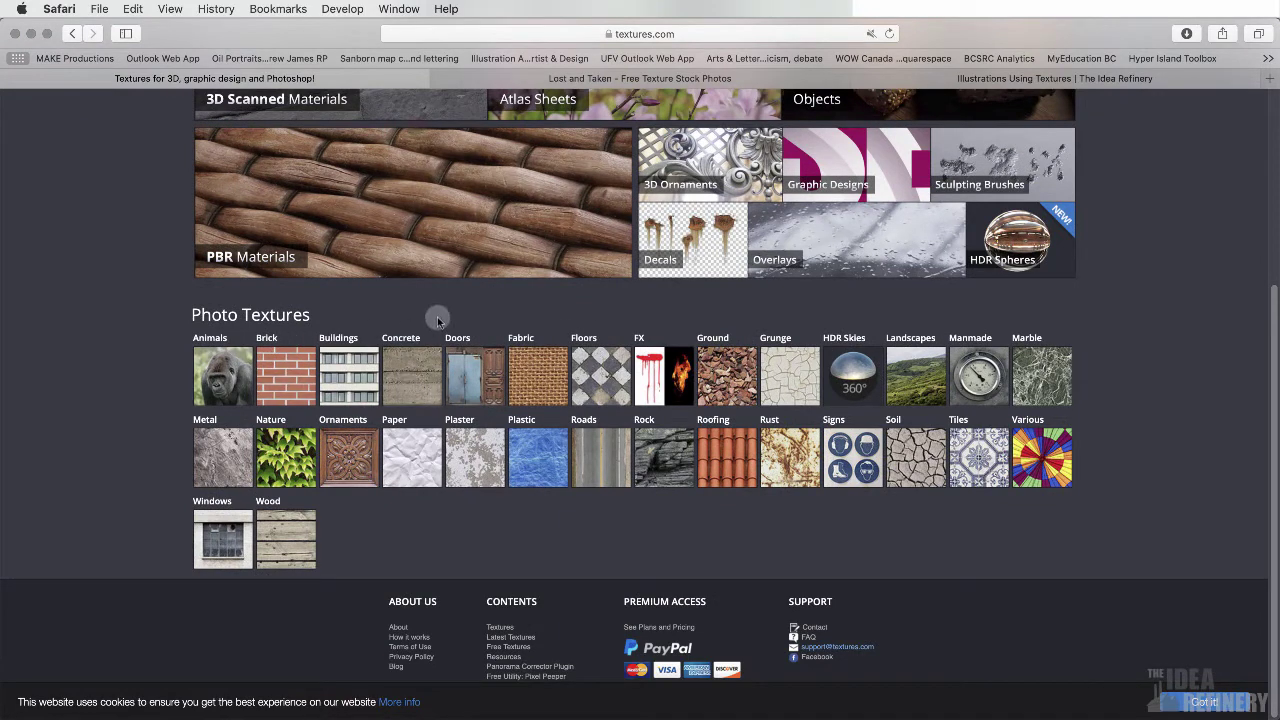
click(415, 380)
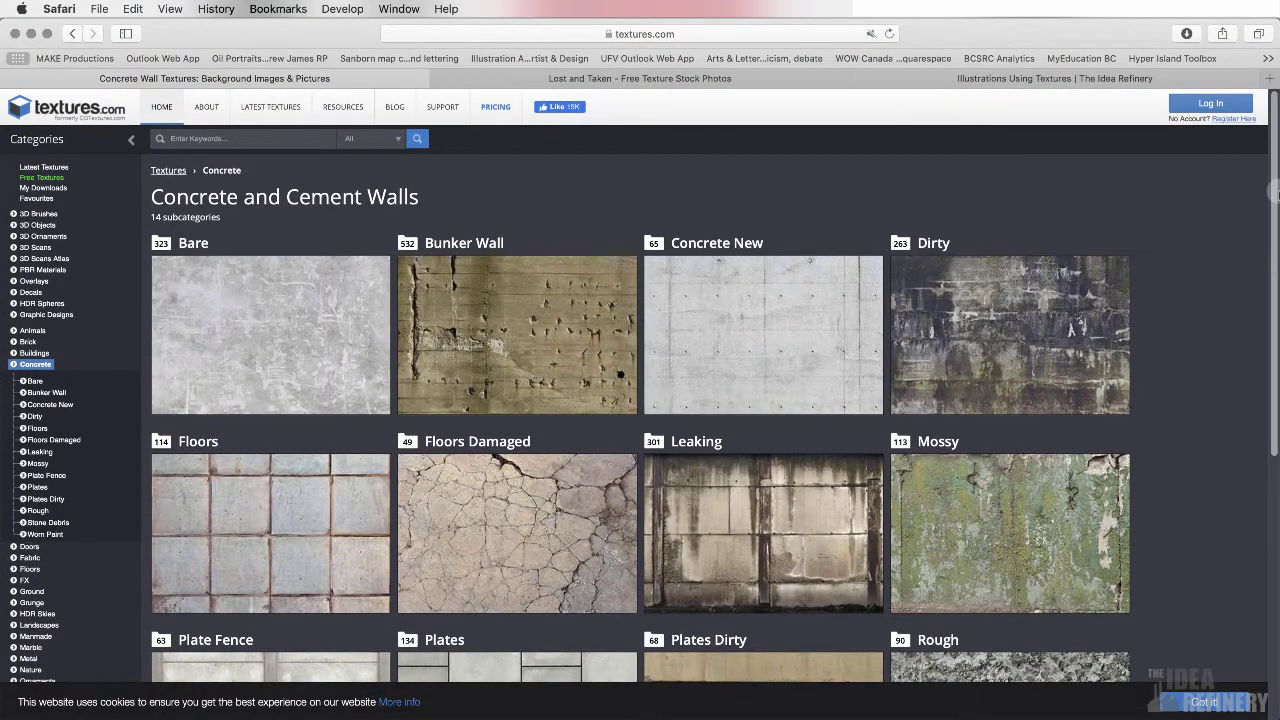
Open the Dirty concrete subcategory and the ConcreteDirty0394 texture page
scroll(984, 231, down, 2)
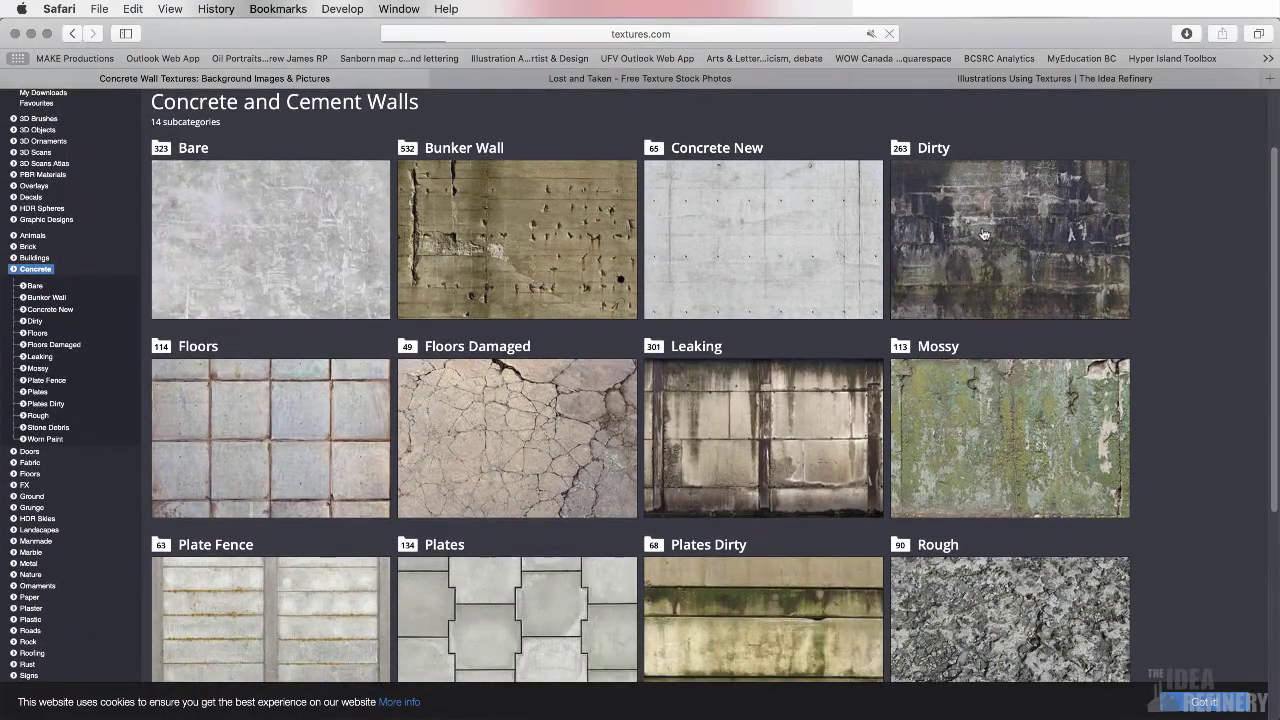
click(984, 231)
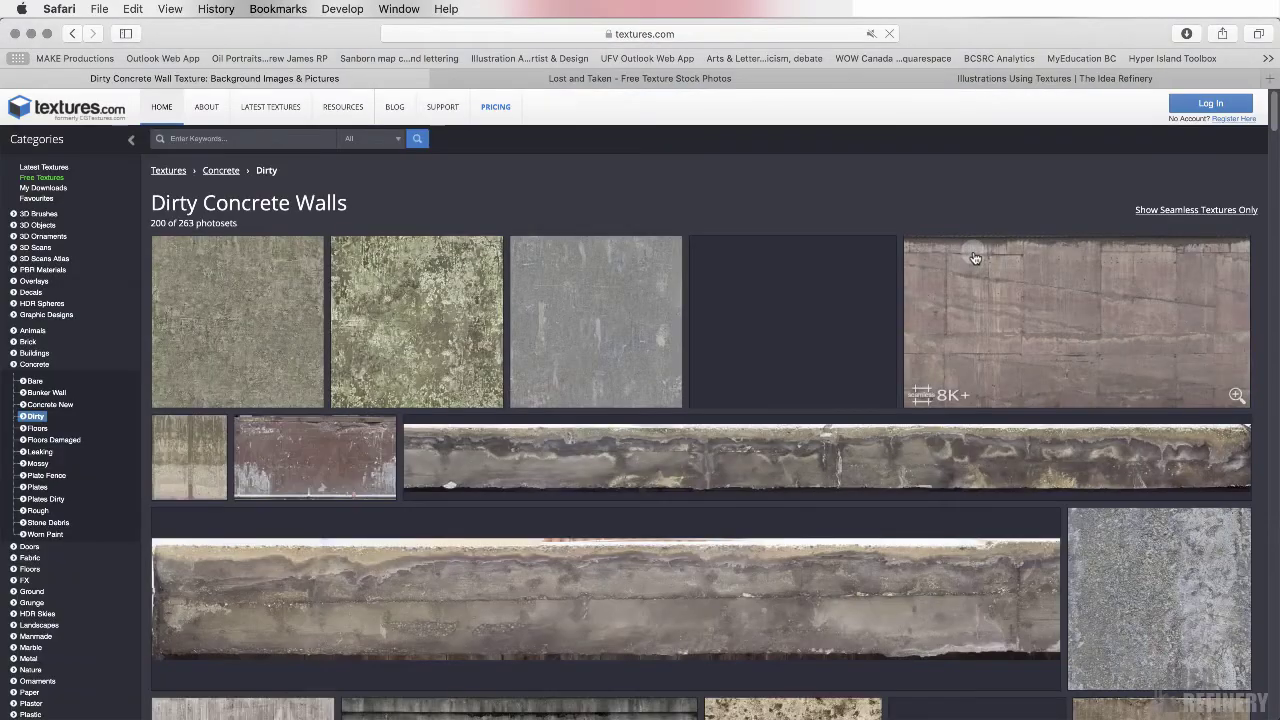
scroll(1275, 147, down, 7)
scroll(1275, 147, down, 2)
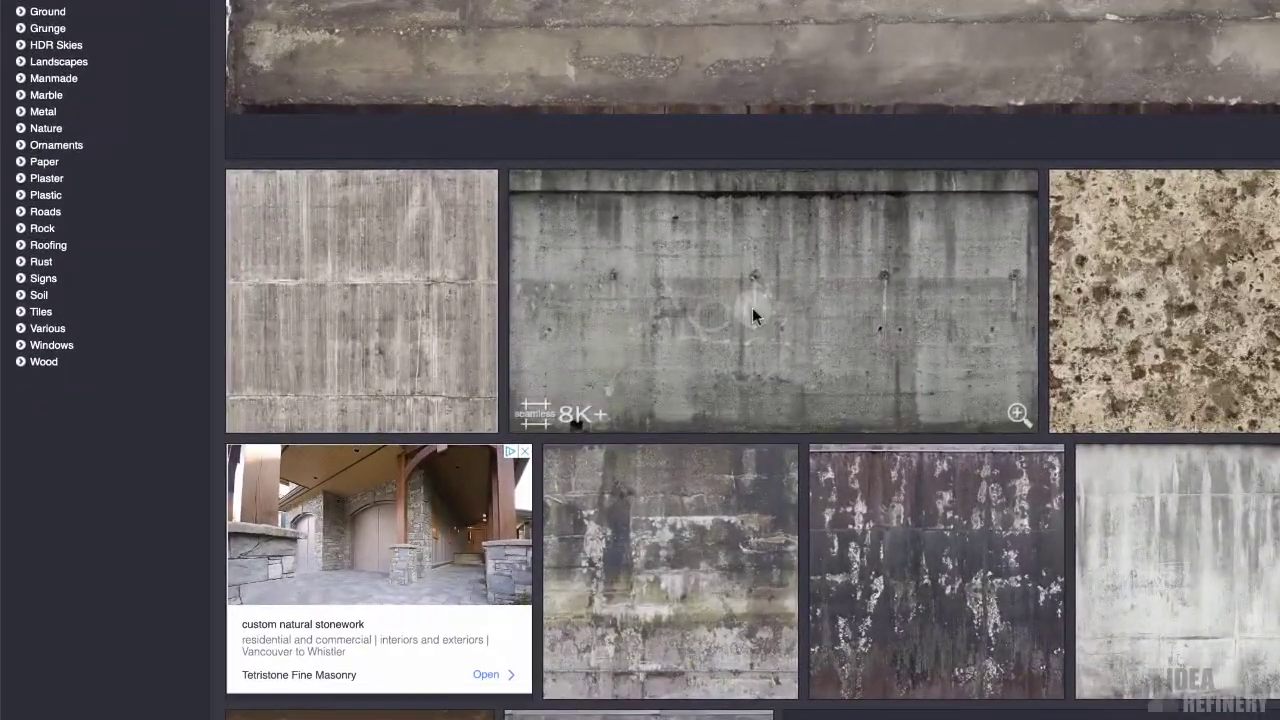
click(505, 362)
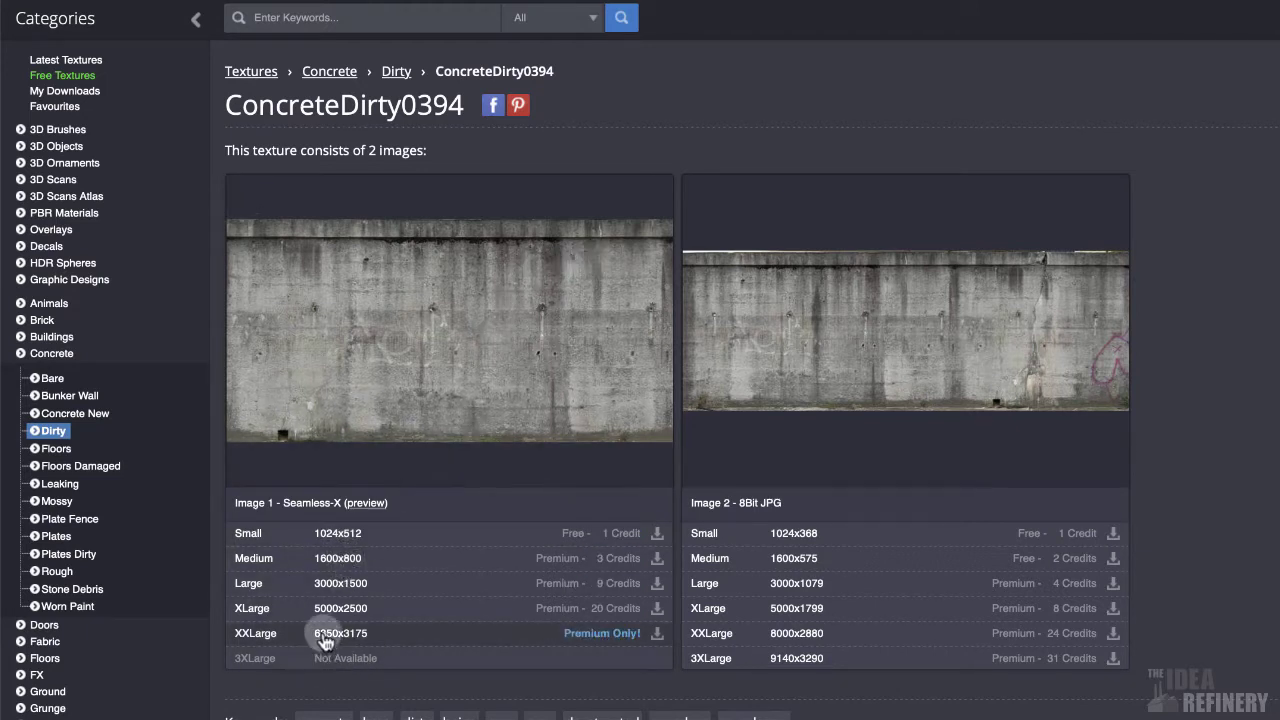
mouse_move(345, 645)
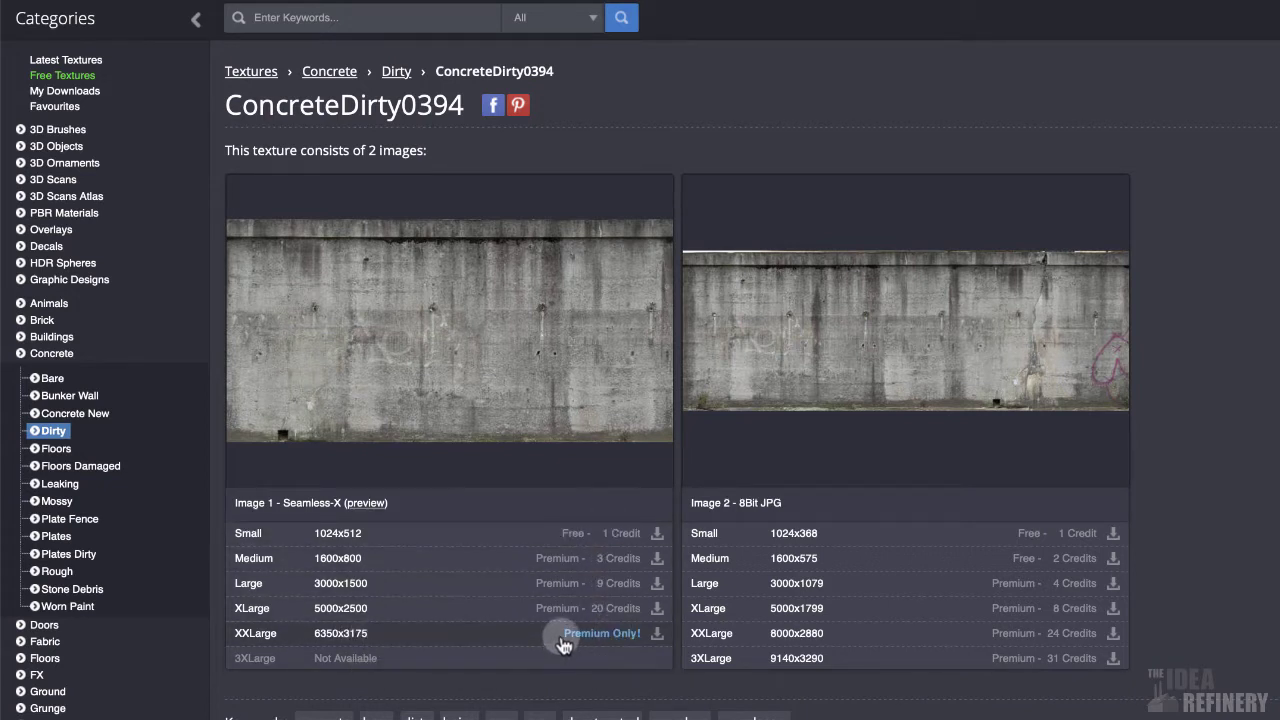
mouse_move(565, 643)
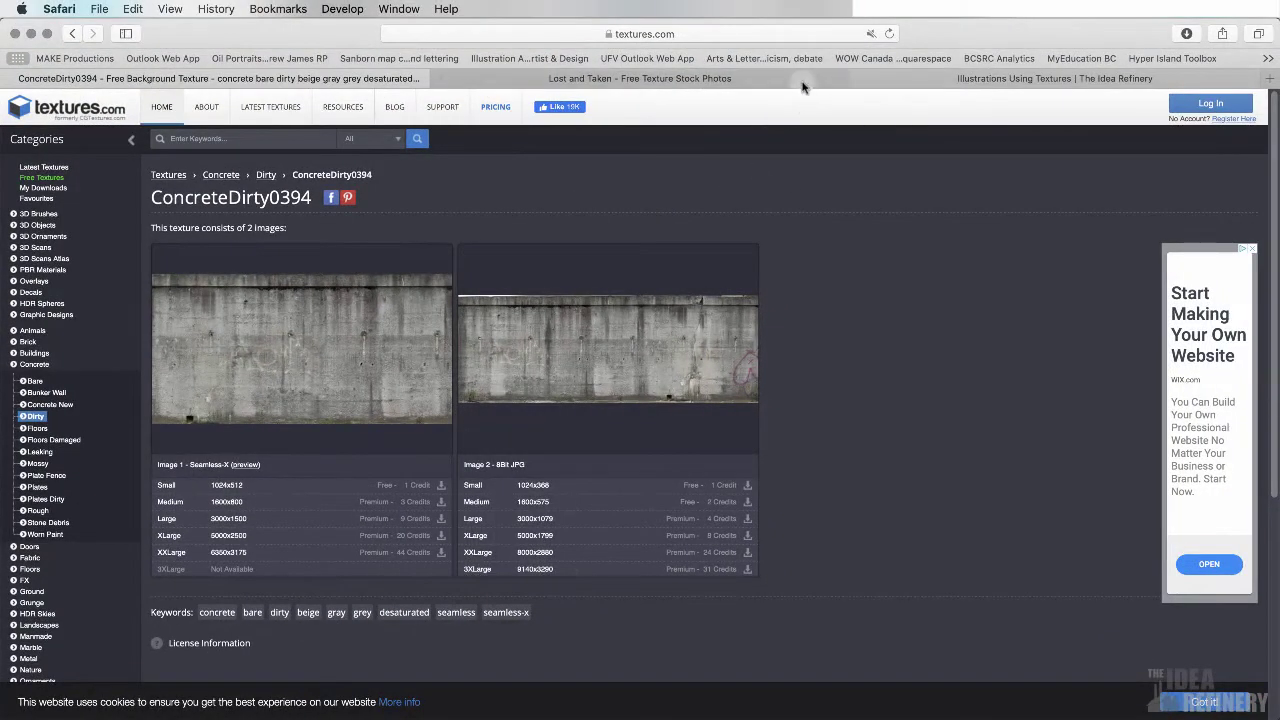
Open the Concrete textures collection on the Lost and Taken site
click(668, 80)
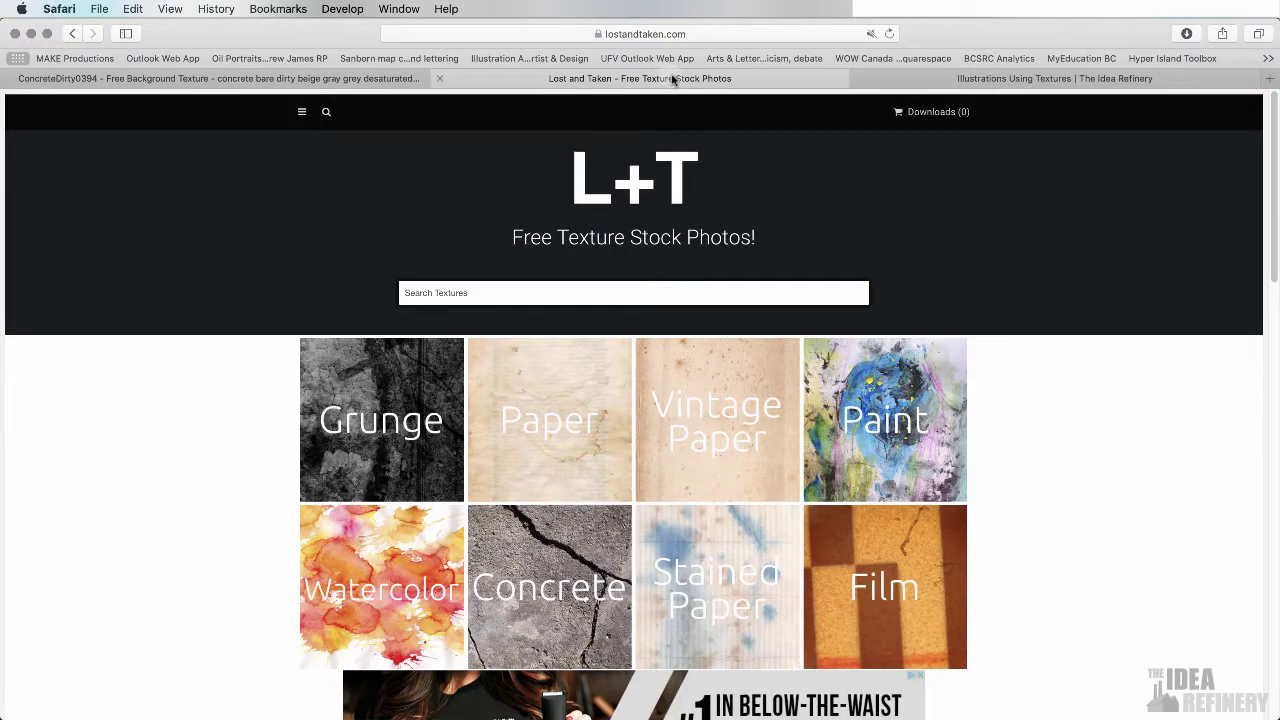
scroll(1273, 220, down, 1)
drag(1273, 220, 1182, 276)
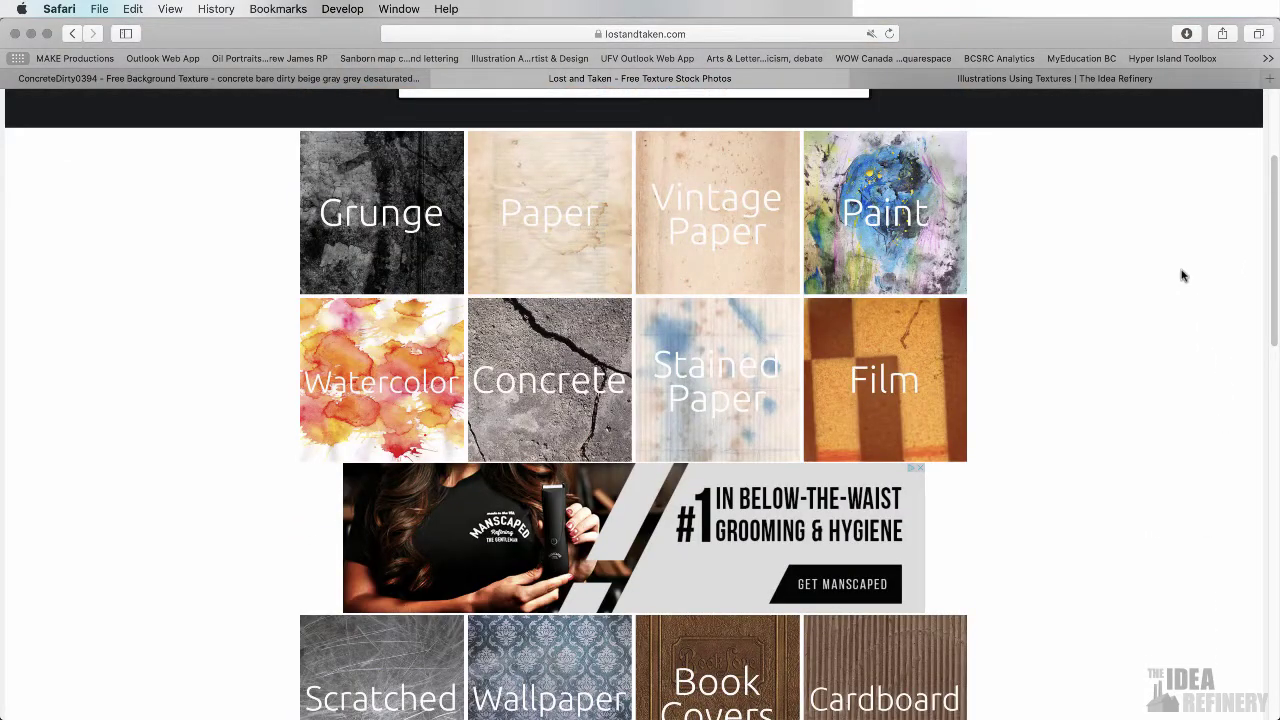
click(541, 392)
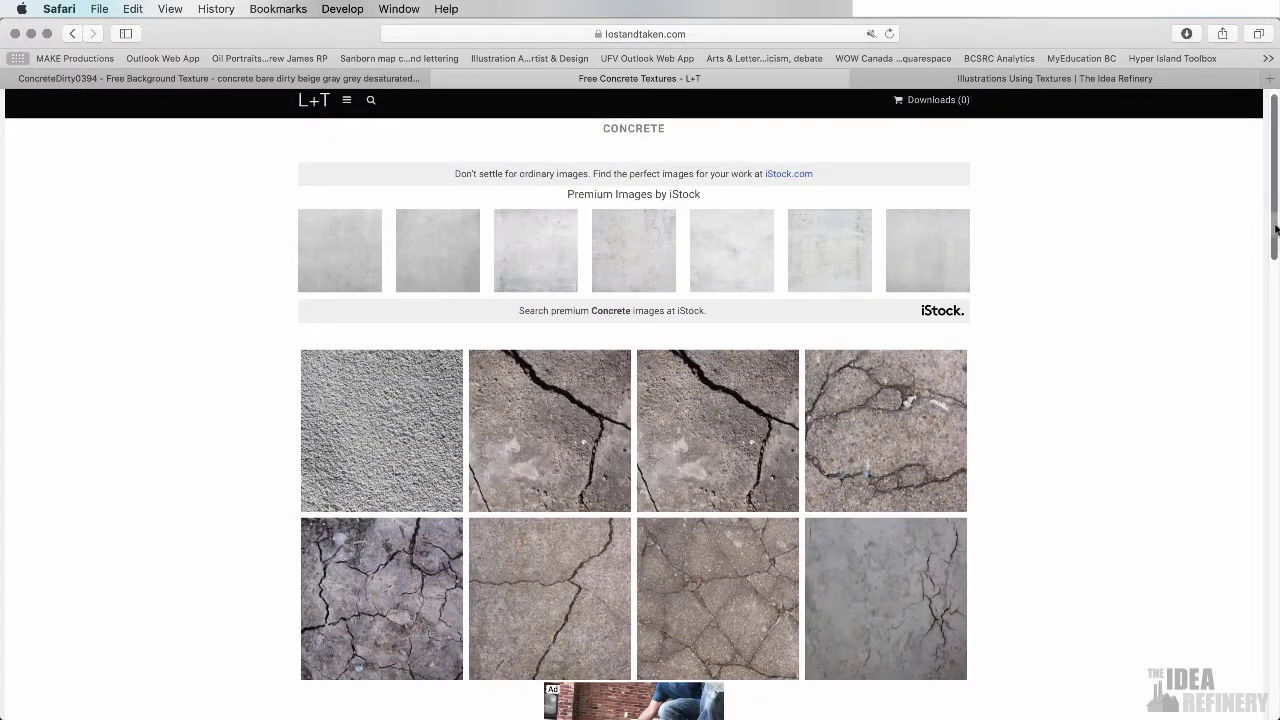
scroll(1276, 229, down, 1)
scroll(1276, 221, up, 1)
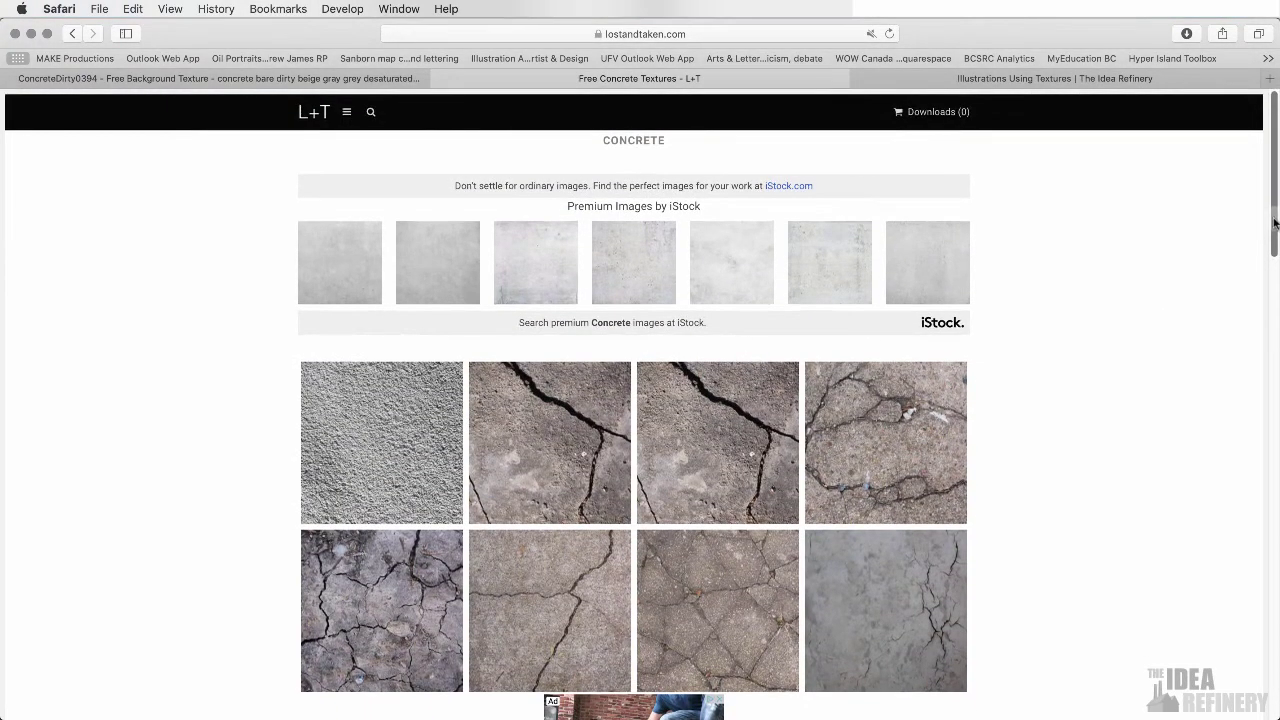
scroll(497, 294, down, 1)
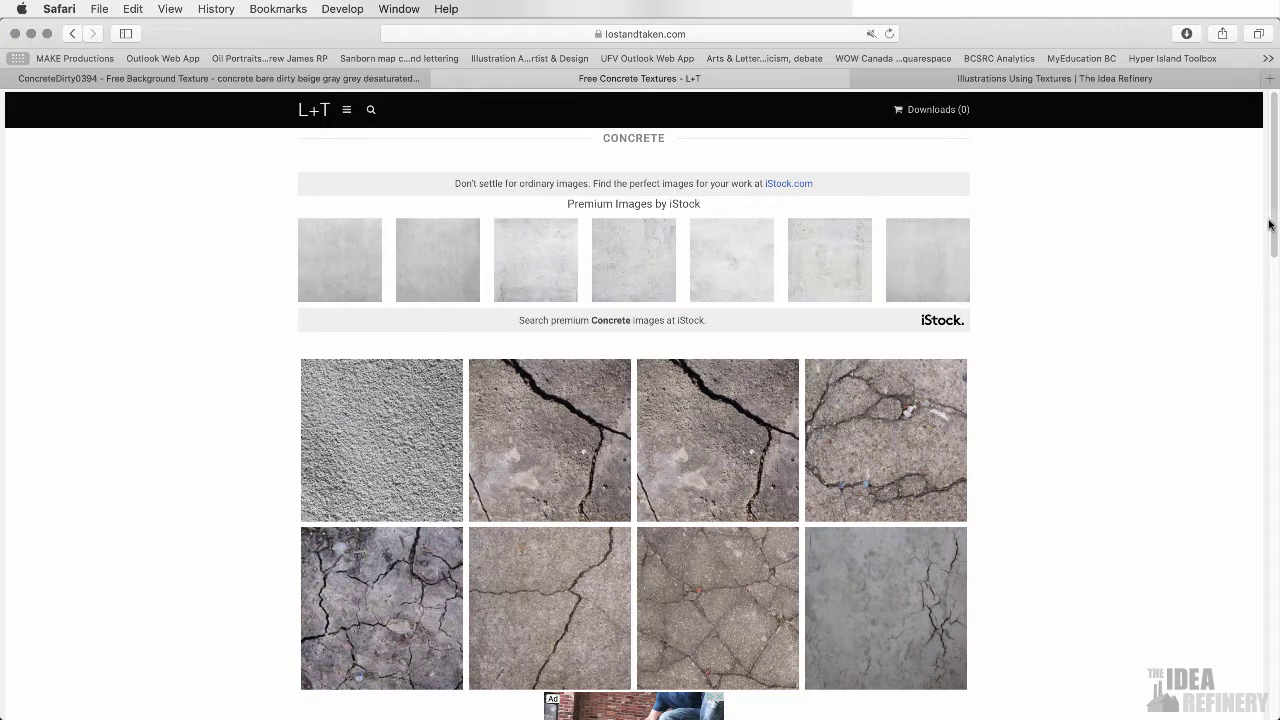
drag(1272, 224, 1272, 284)
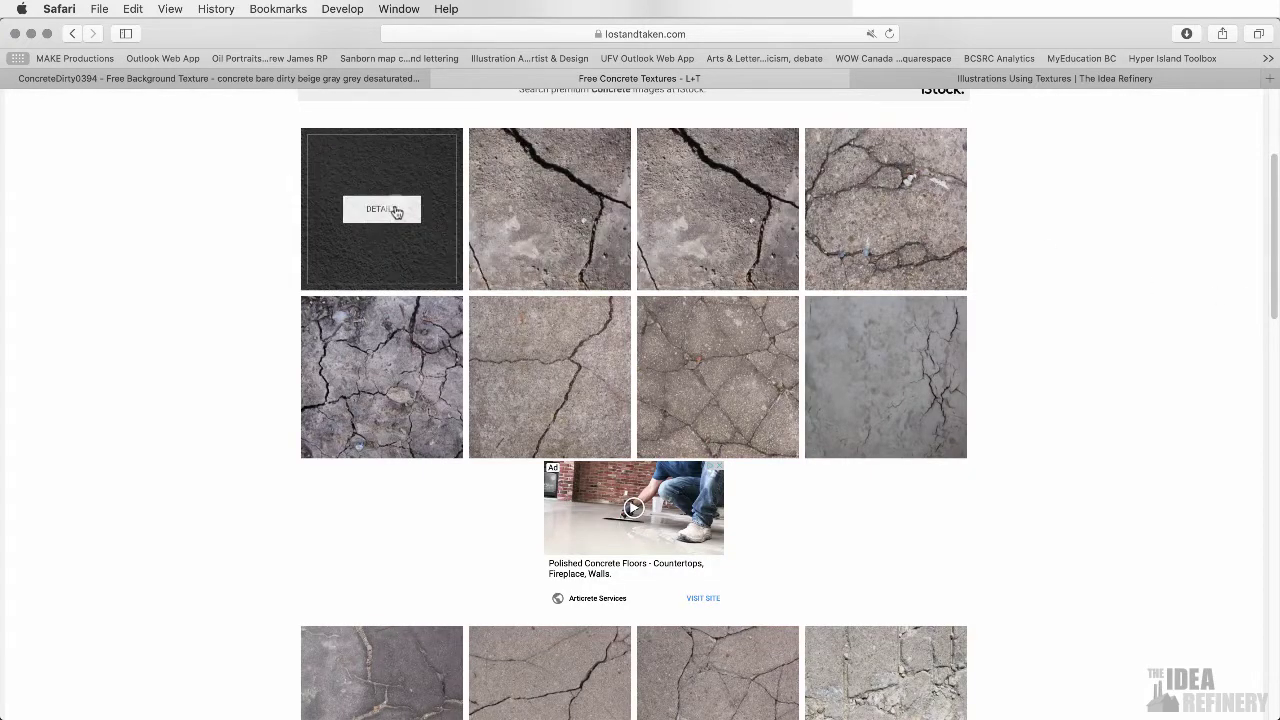
Open the Bumpy Grey Concrete Texture details and add it to downloads
click(396, 212)
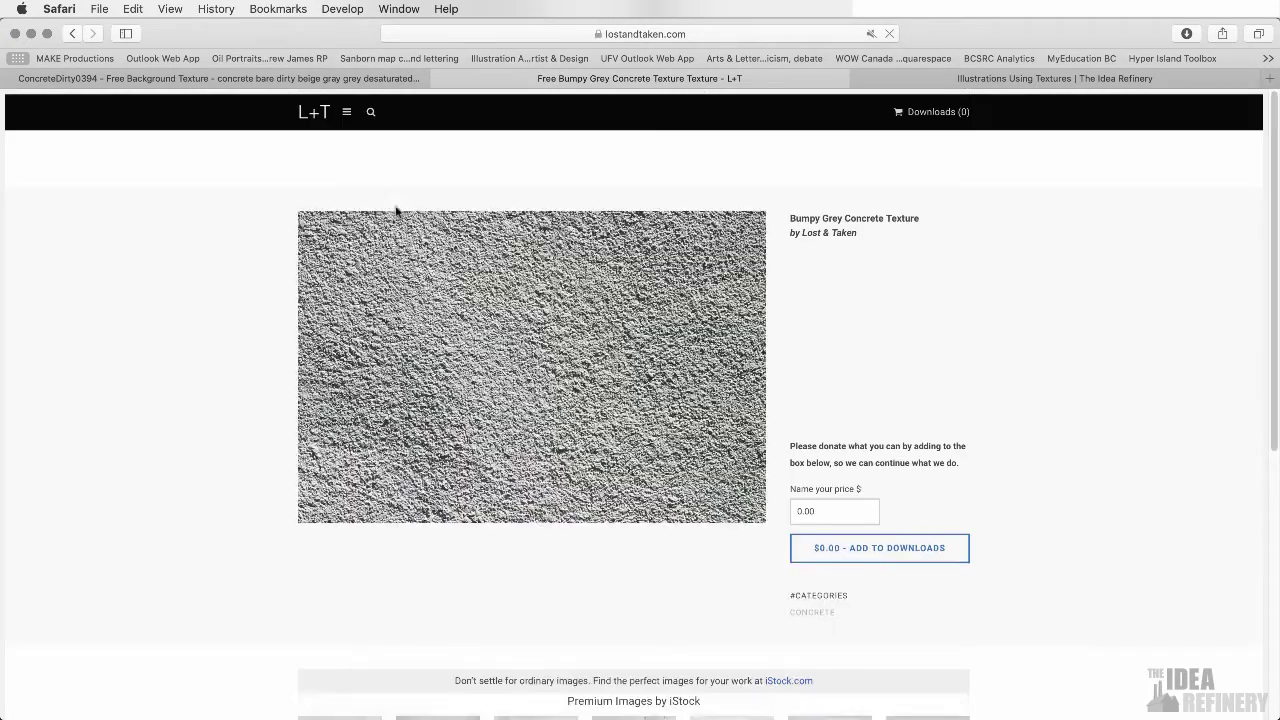
scroll(396, 215, down, 1)
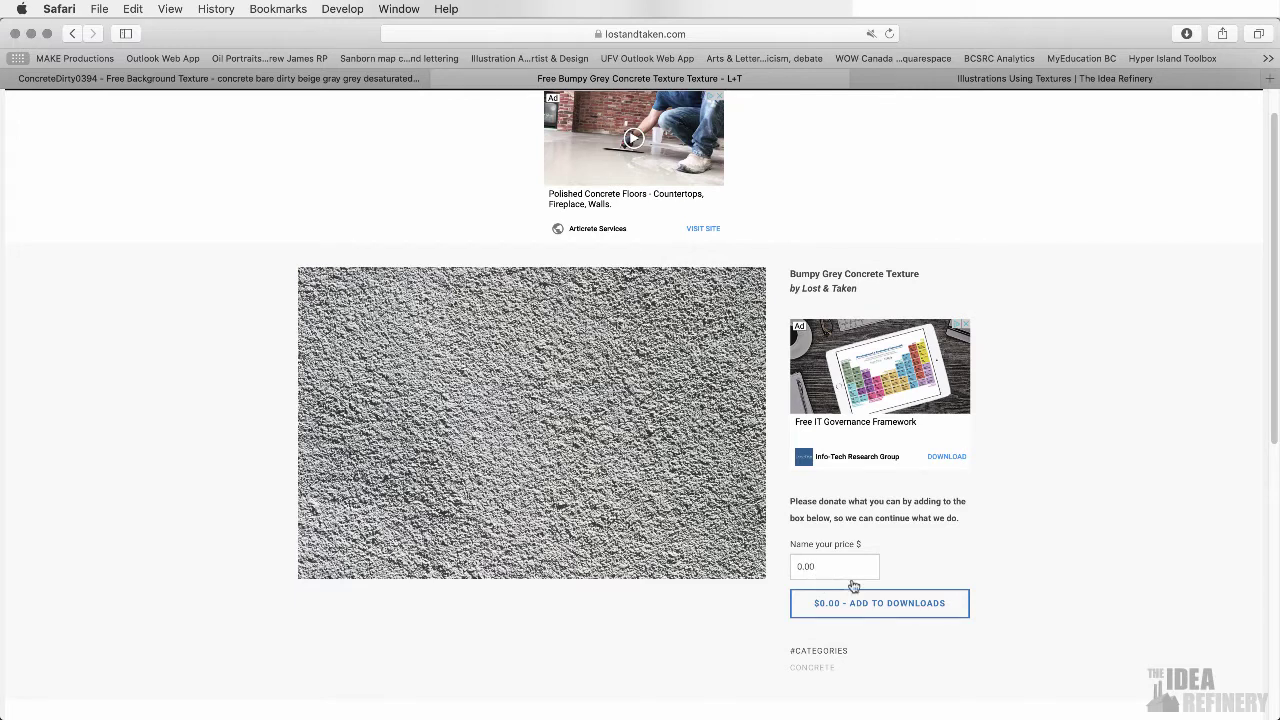
click(830, 601)
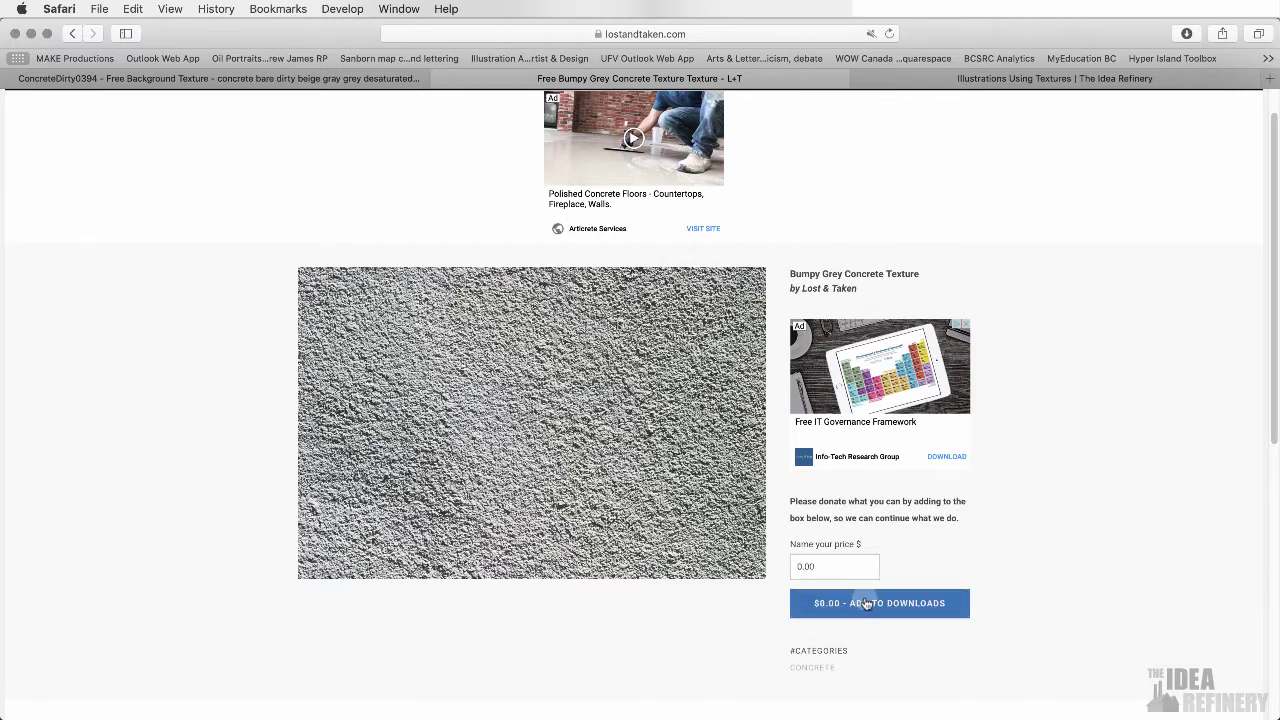
click(872, 604)
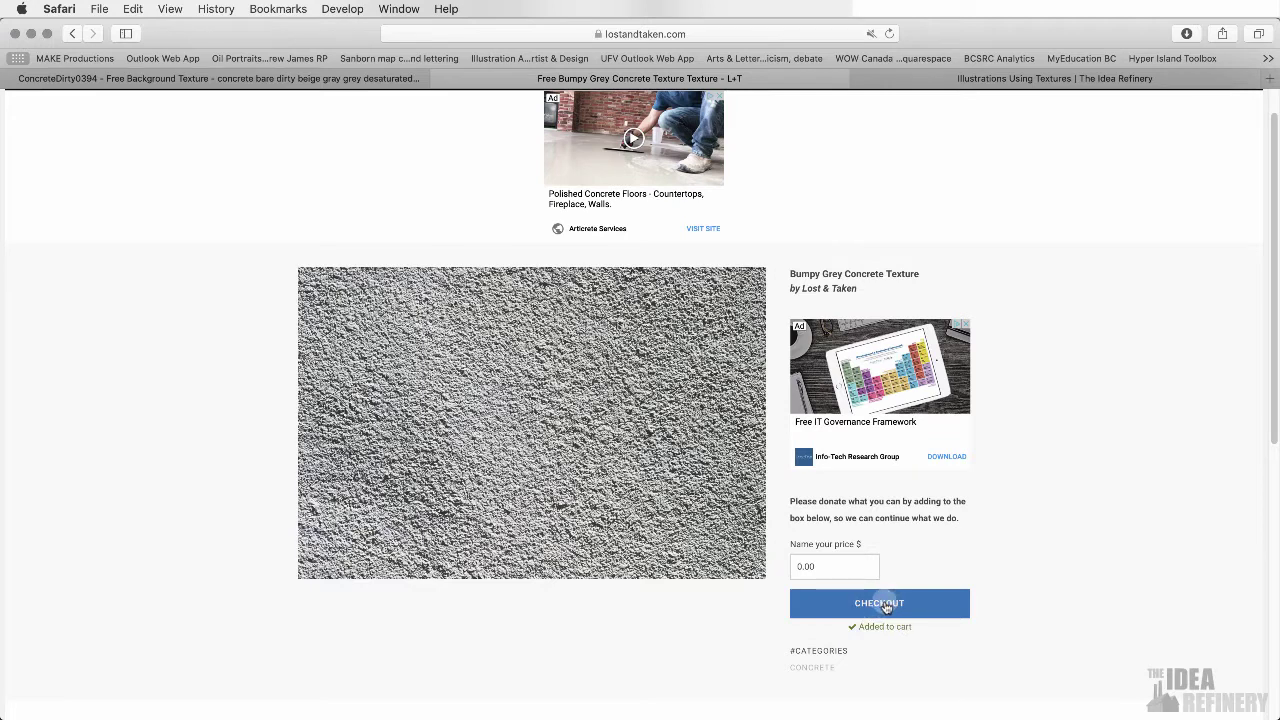
Check out the free texture, autofilling the e-mail and name details, and request the download
click(880, 604)
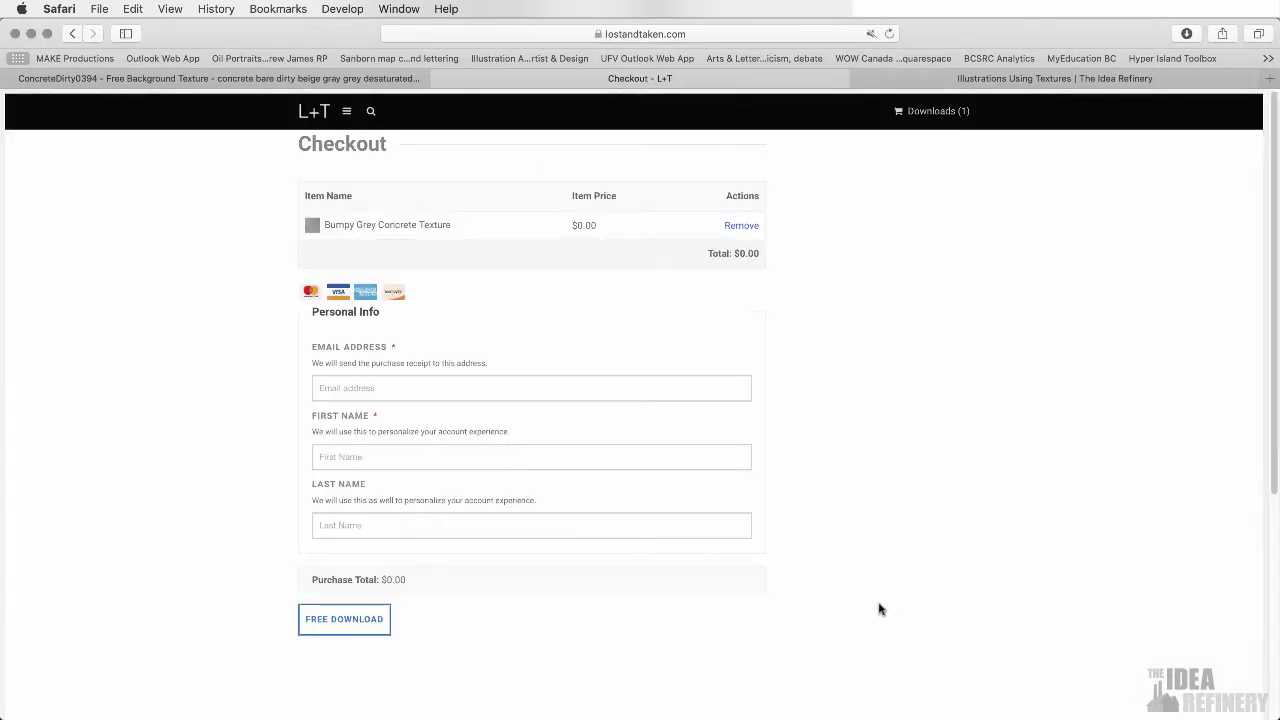
click(474, 390)
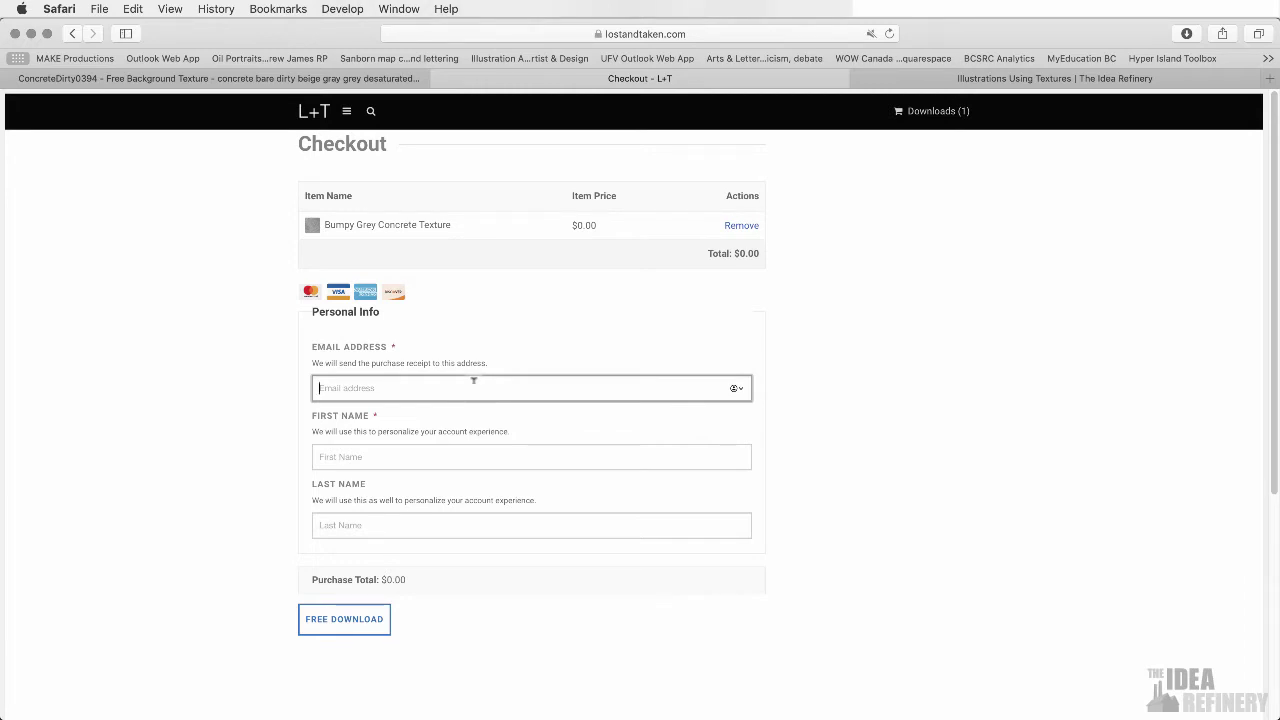
text(shaynel)
key(Return)
click(344, 620)
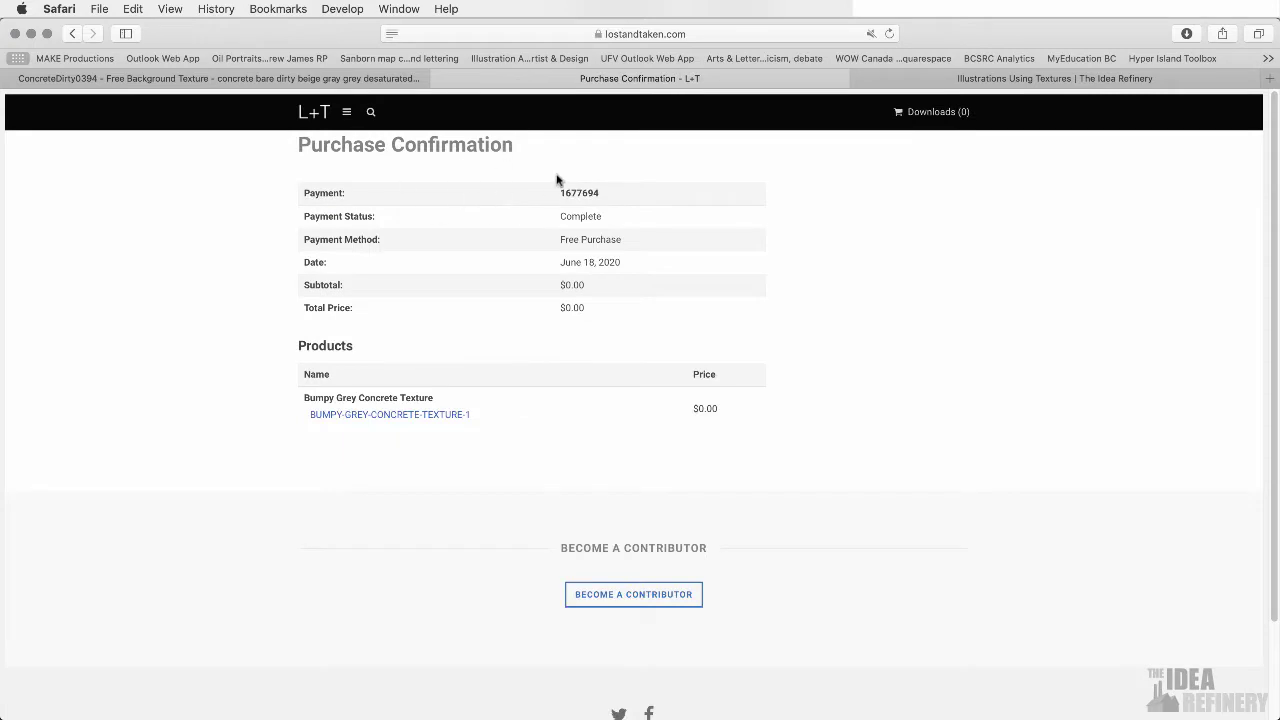
Download bumpy-grey-concrete-texture-1.jpg, view it in Preview, and return to Safari
click(390, 419)
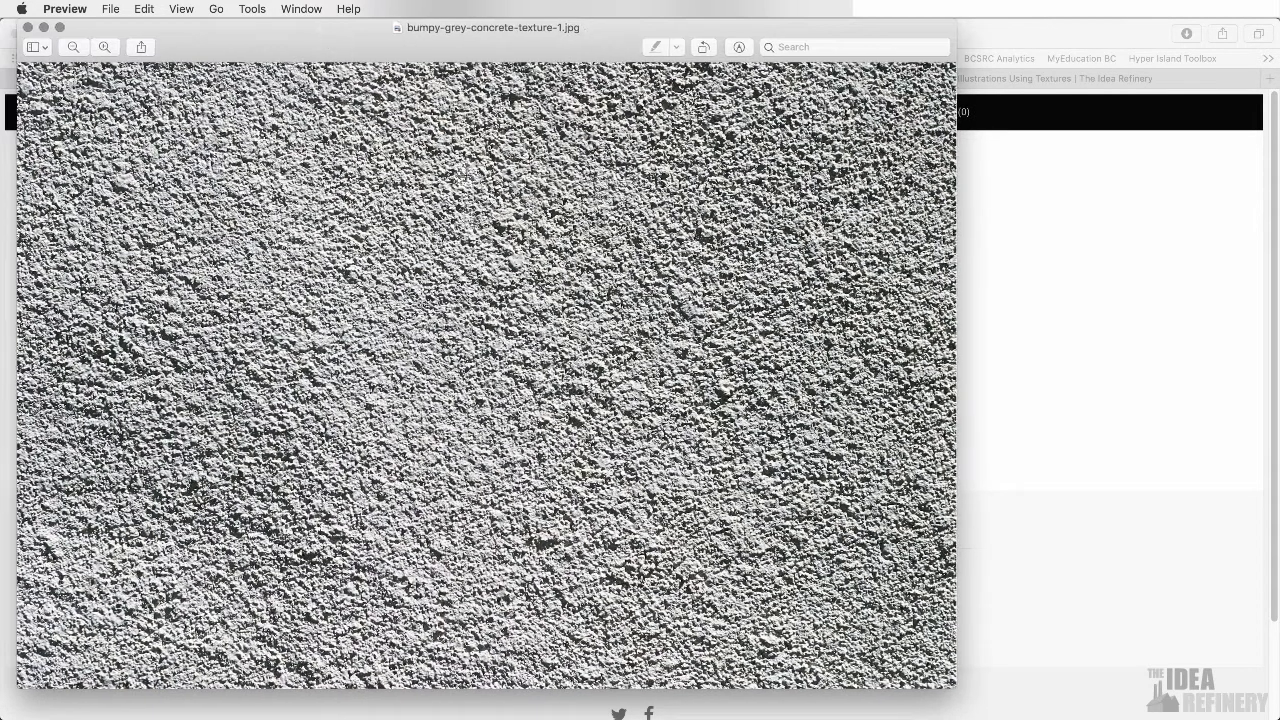
click(1220, 190)
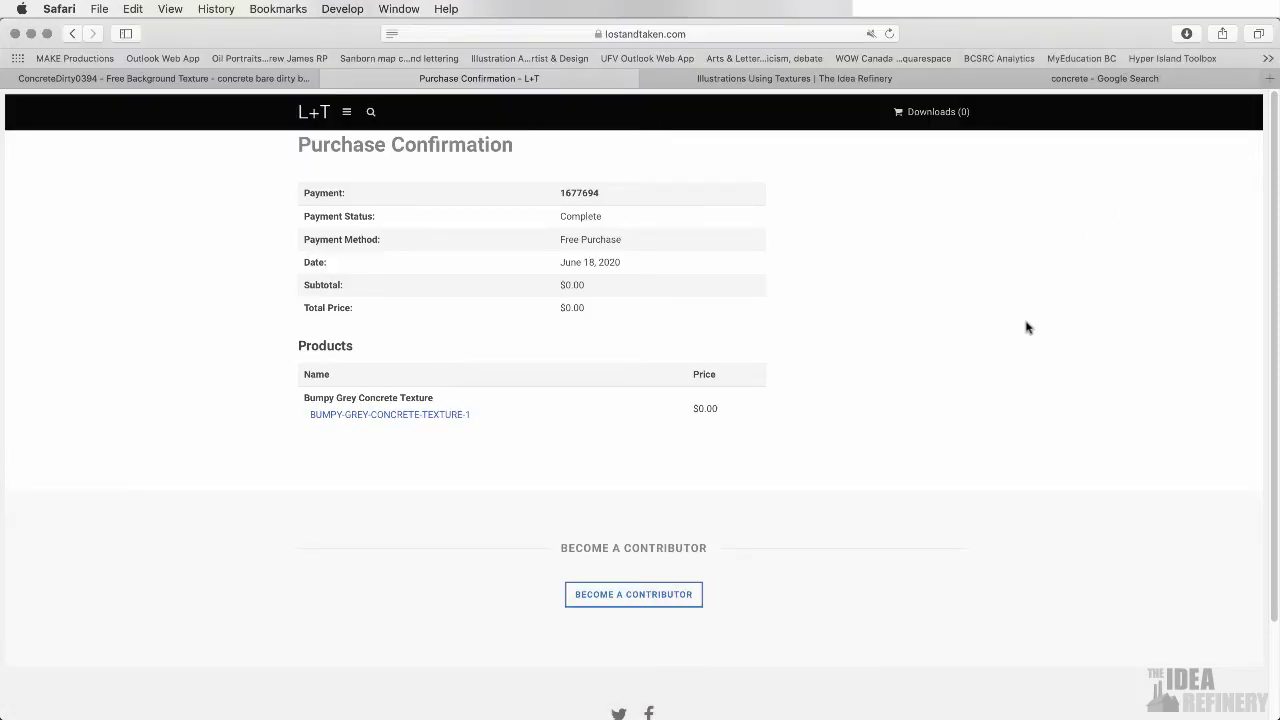
In the concrete Google Images results, preview How Concrete Is Made, then the AIRY CONCRETE texture
click(1129, 80)
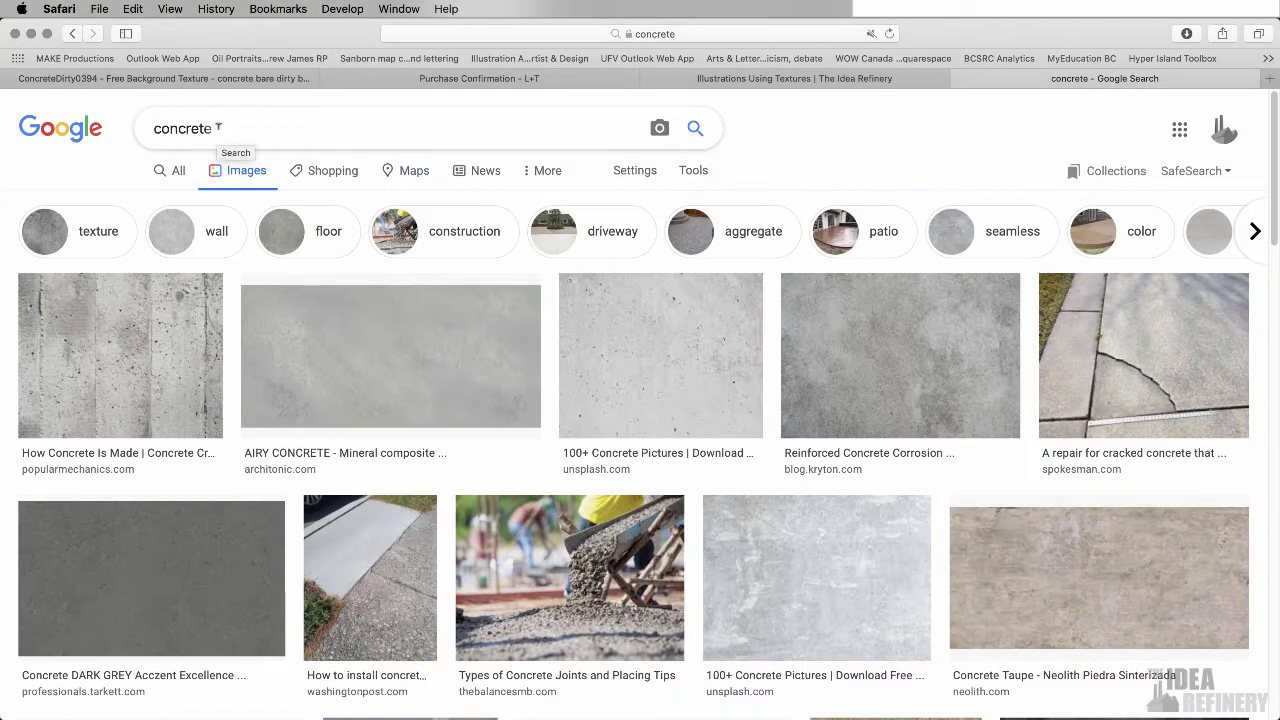
click(120, 355)
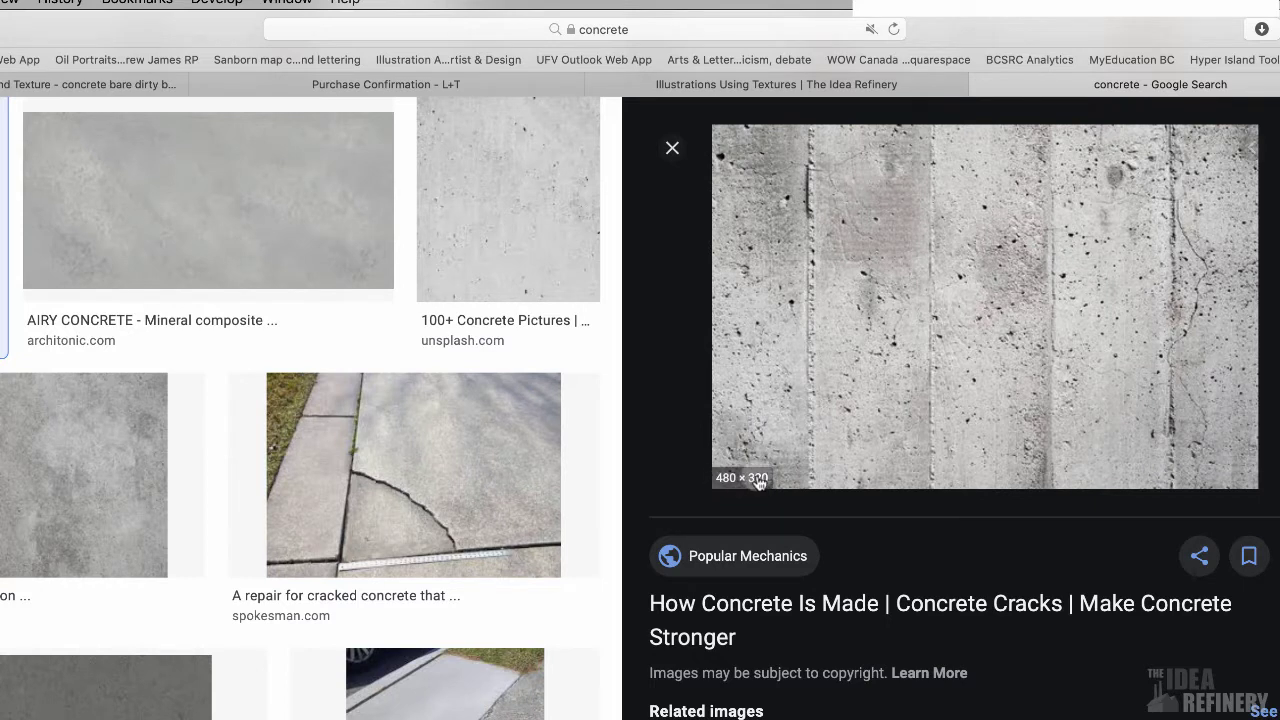
click(260, 199)
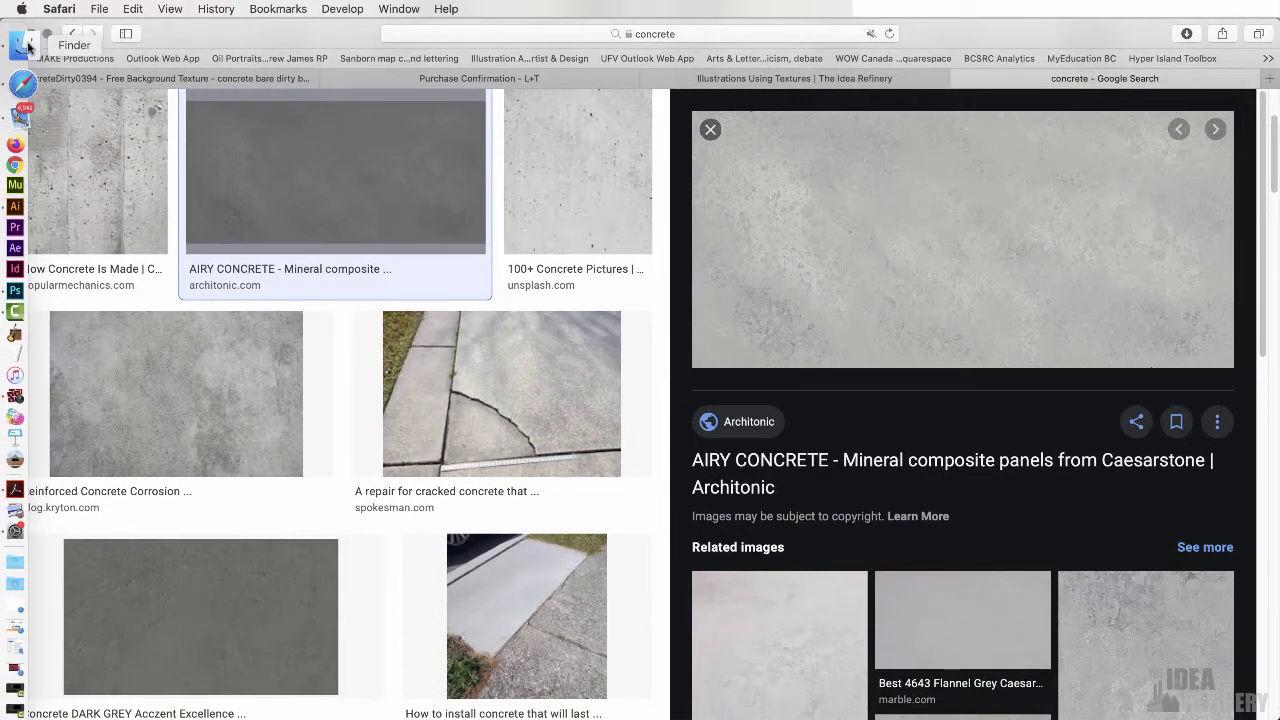
Quick Look the 03.jpg, 19.JPG and concrete_06.jpg textures in the Textures for Demo folder
click(24, 42)
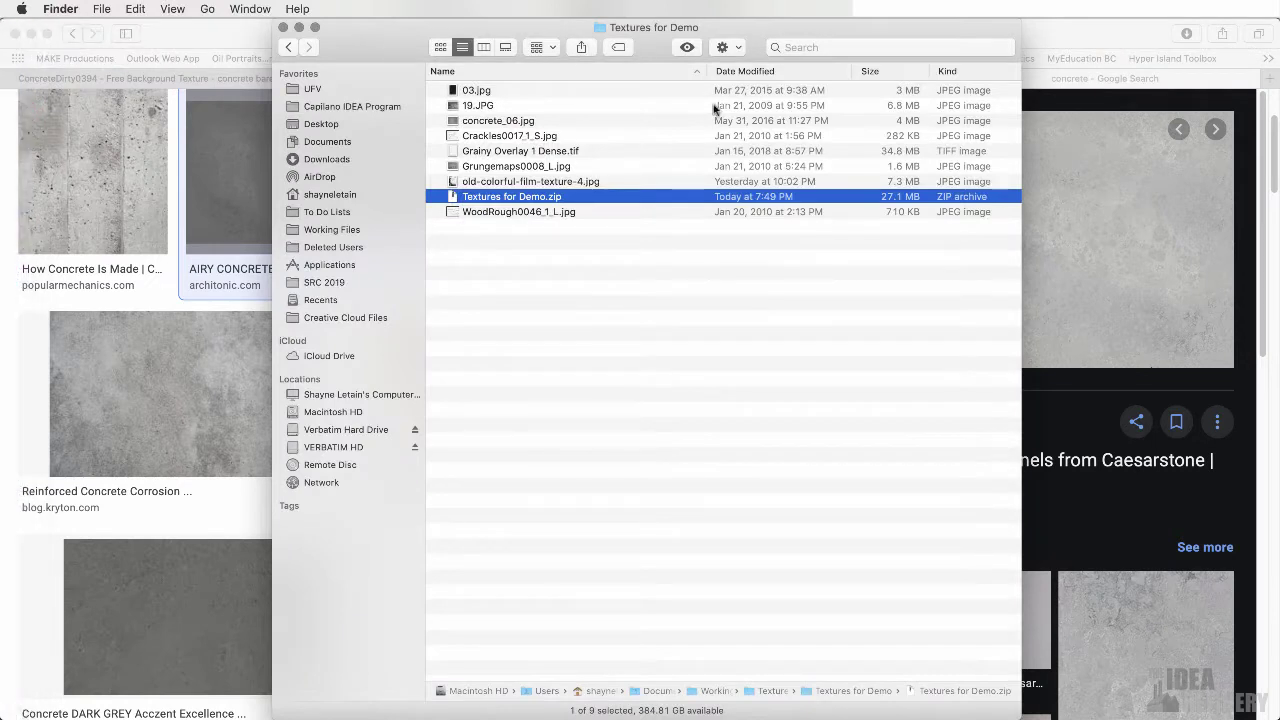
click(478, 91)
click(479, 91)
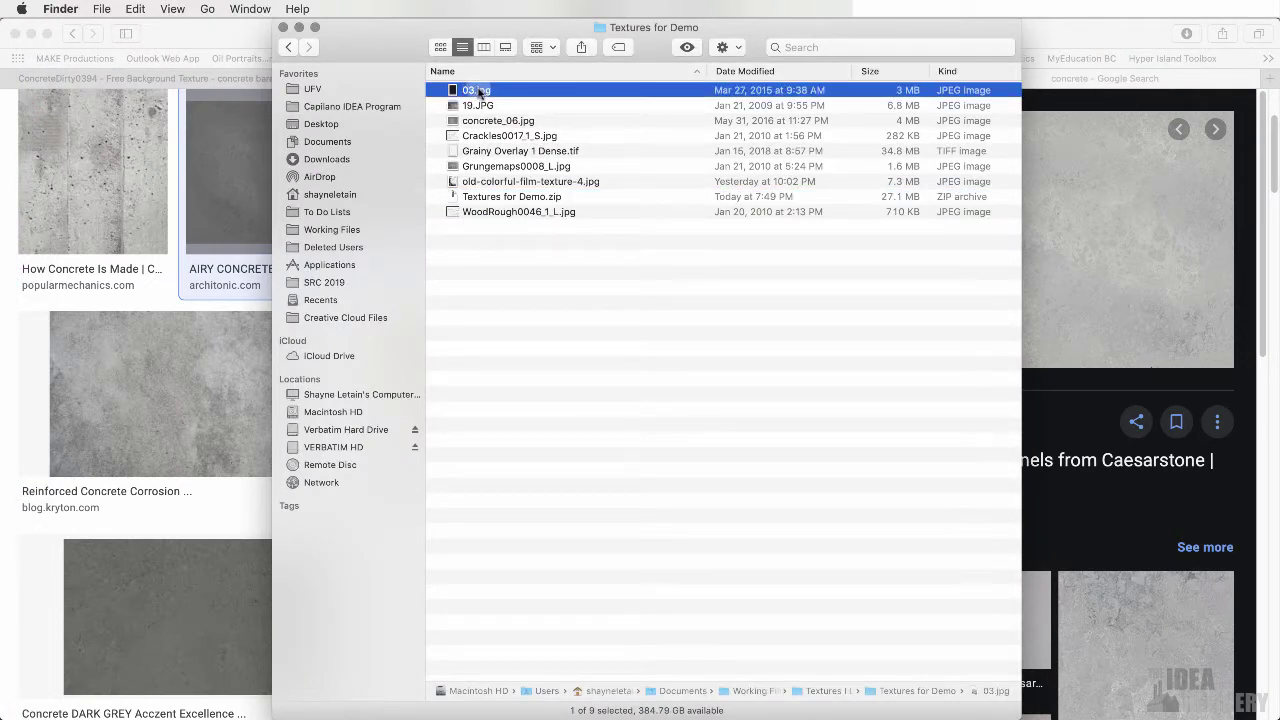
key(Escape)
key(space)
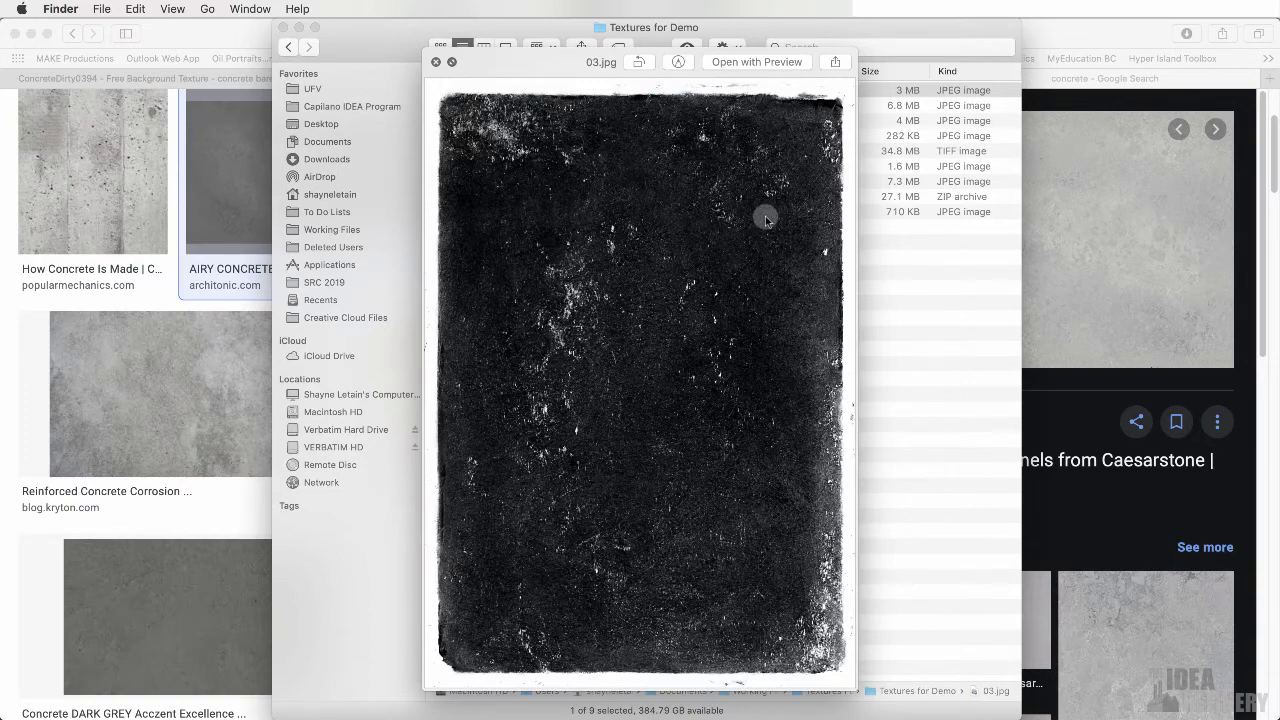
key(Down)
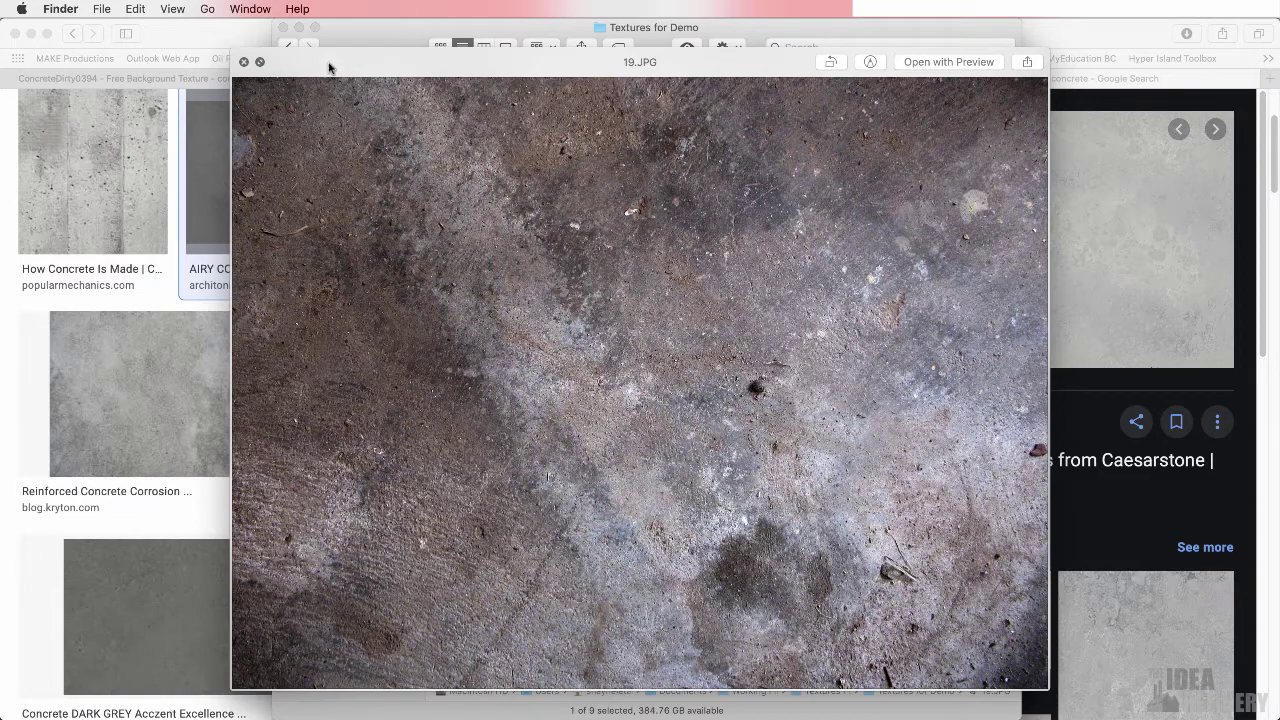
click(243, 61)
click(497, 121)
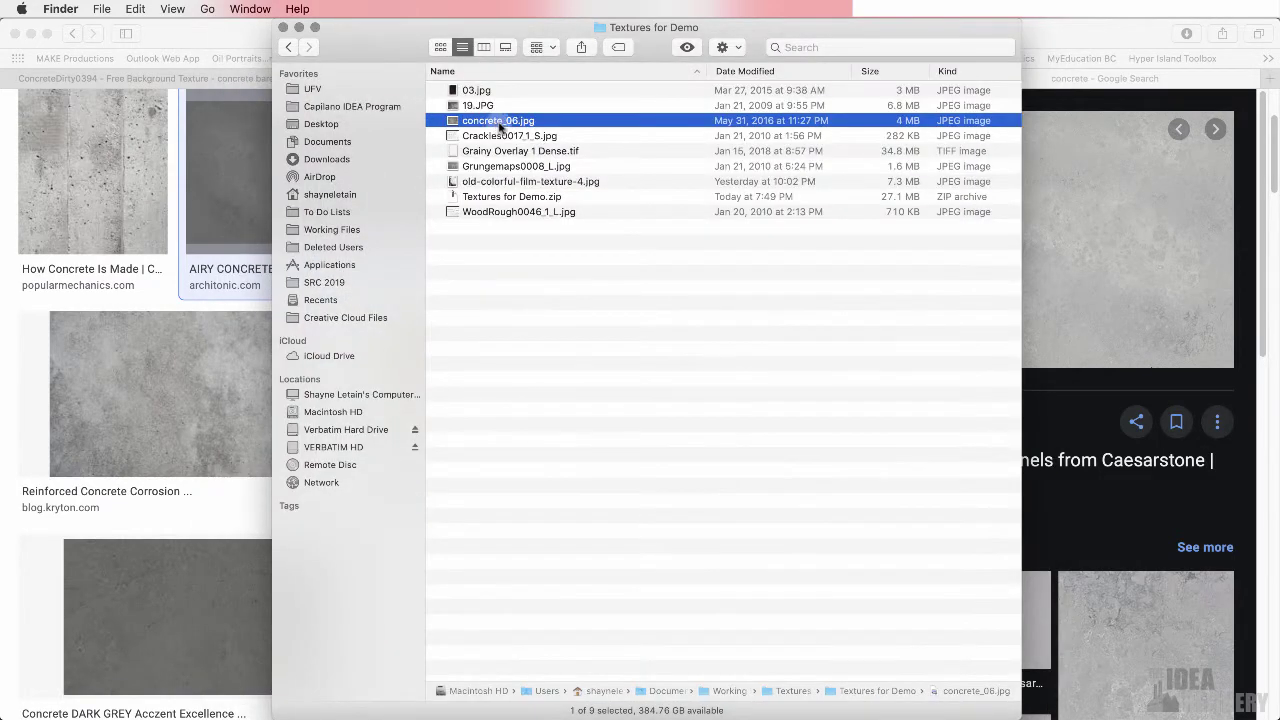
key(space)
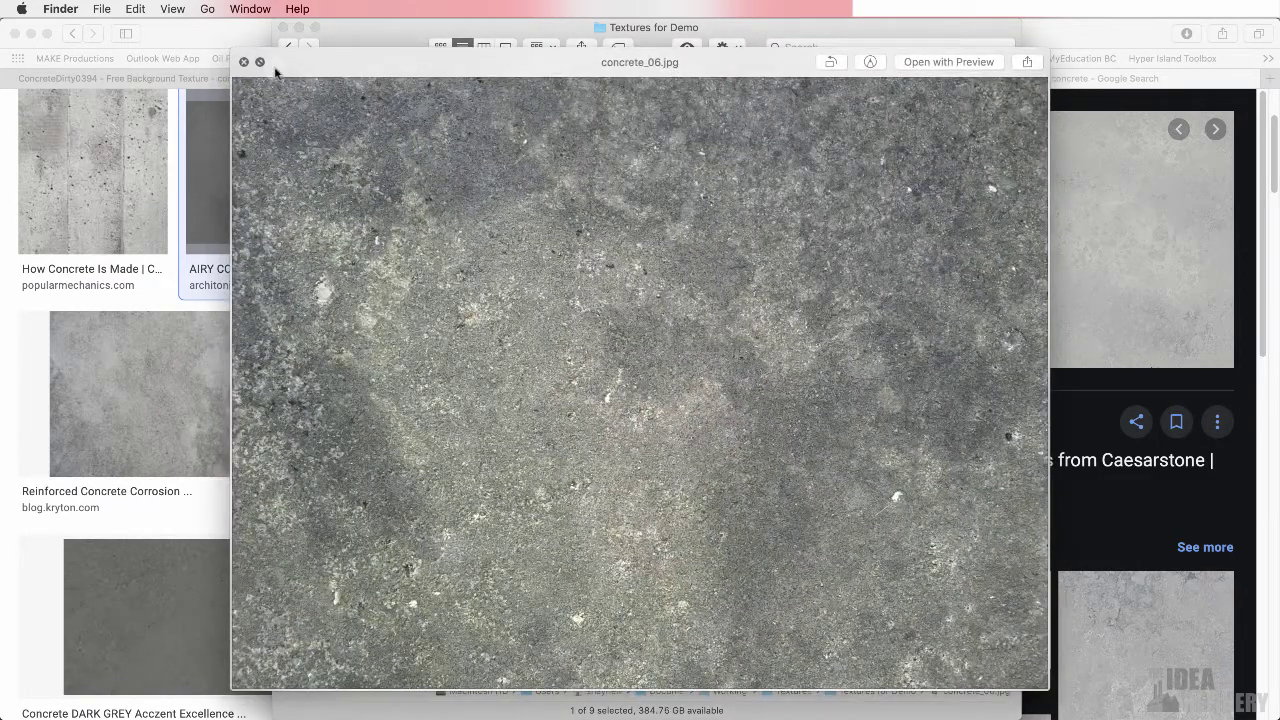
click(243, 61)
Quick Look Crackles0017_1_S.jpg, Grainy Overlay 1 Dense.tif, Grungemaps0008_L.jpg and old-colorful-film-texture-4.jpg
click(542, 121)
key(space)
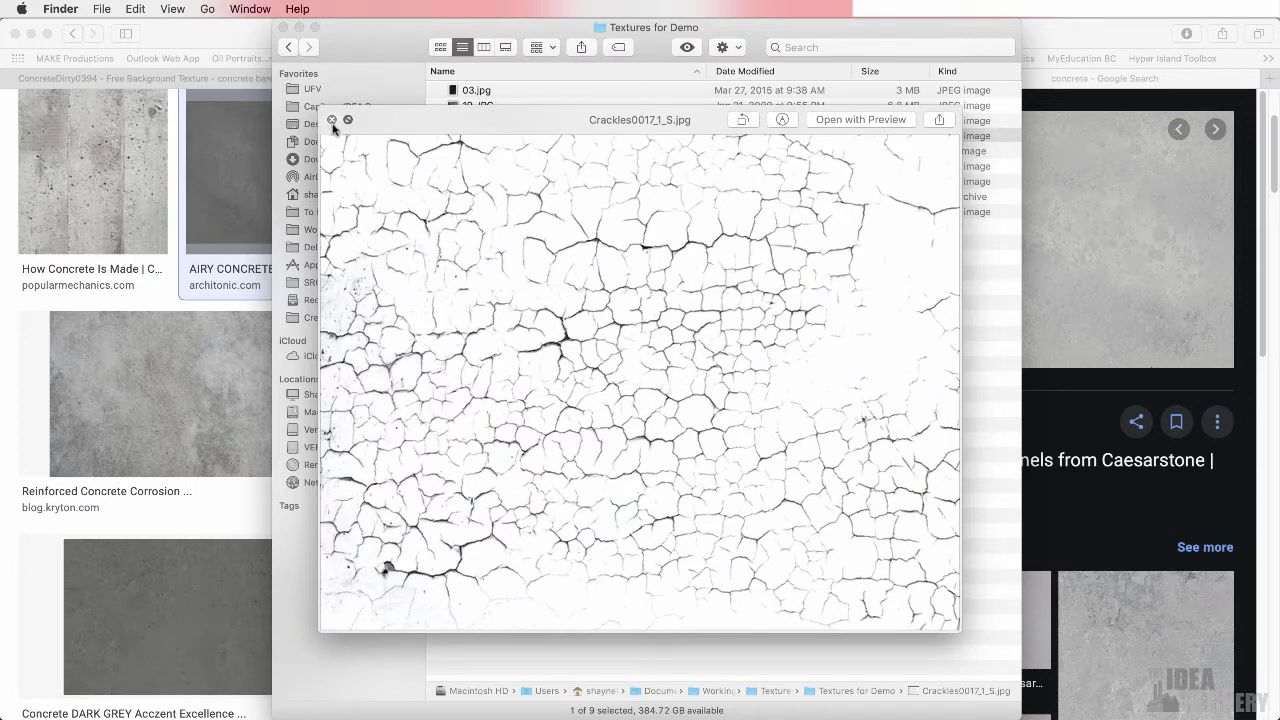
key(Down)
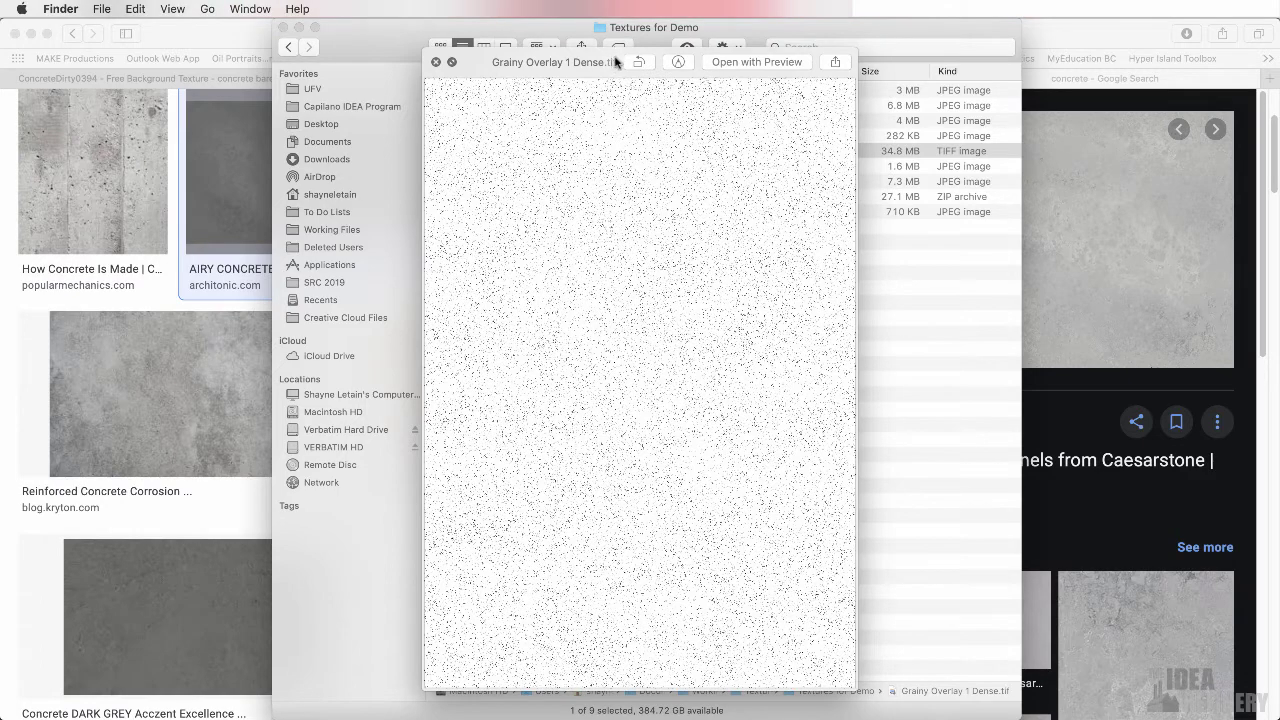
click(436, 62)
click(524, 166)
key(space)
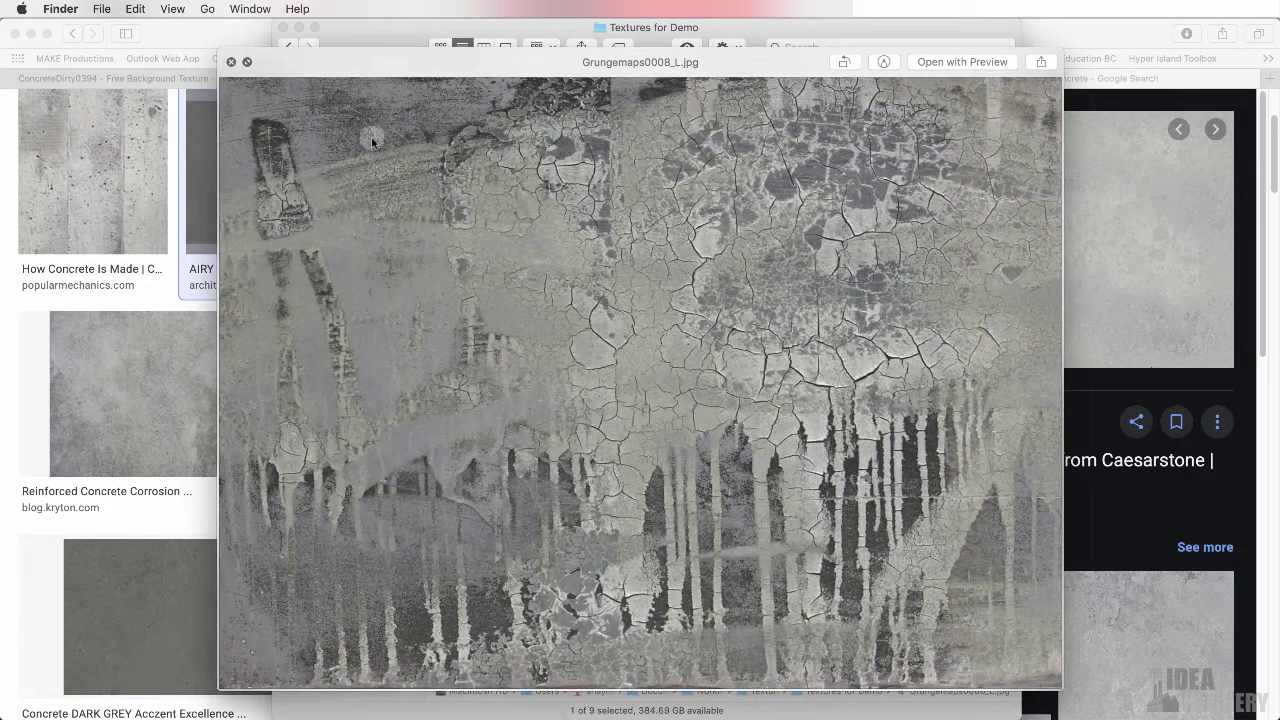
click(231, 62)
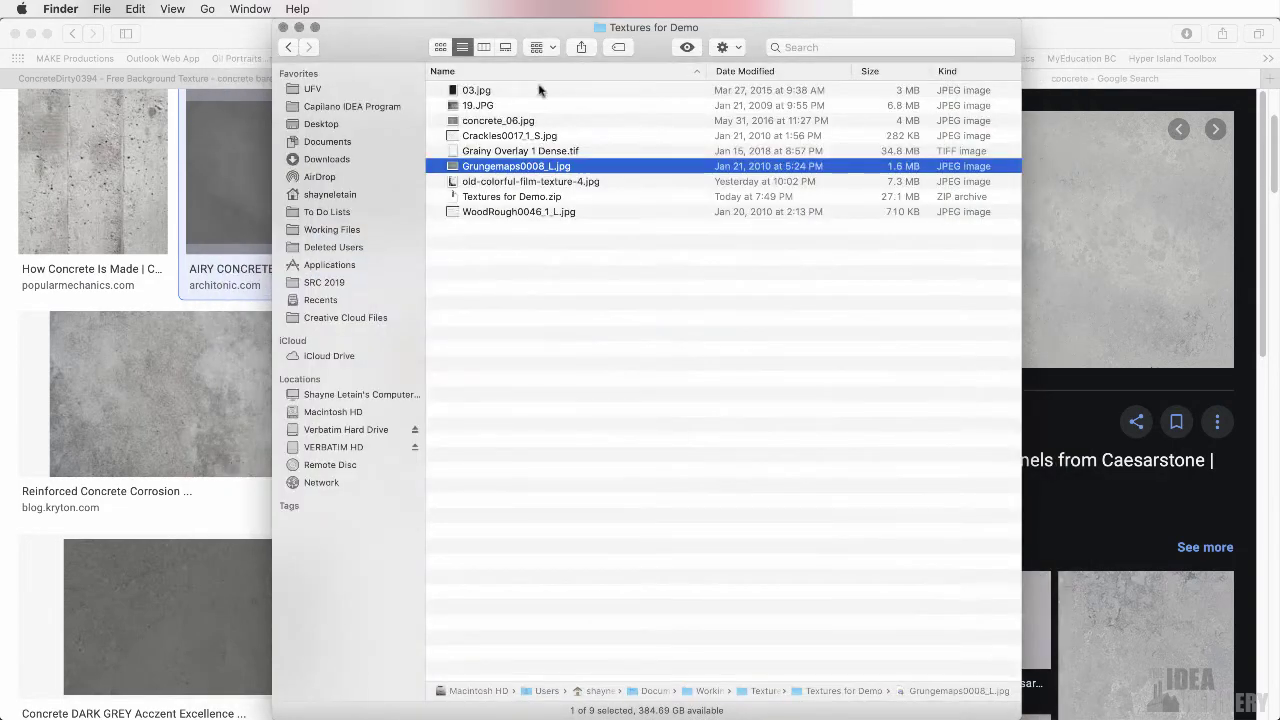
click(512, 181)
key(space)
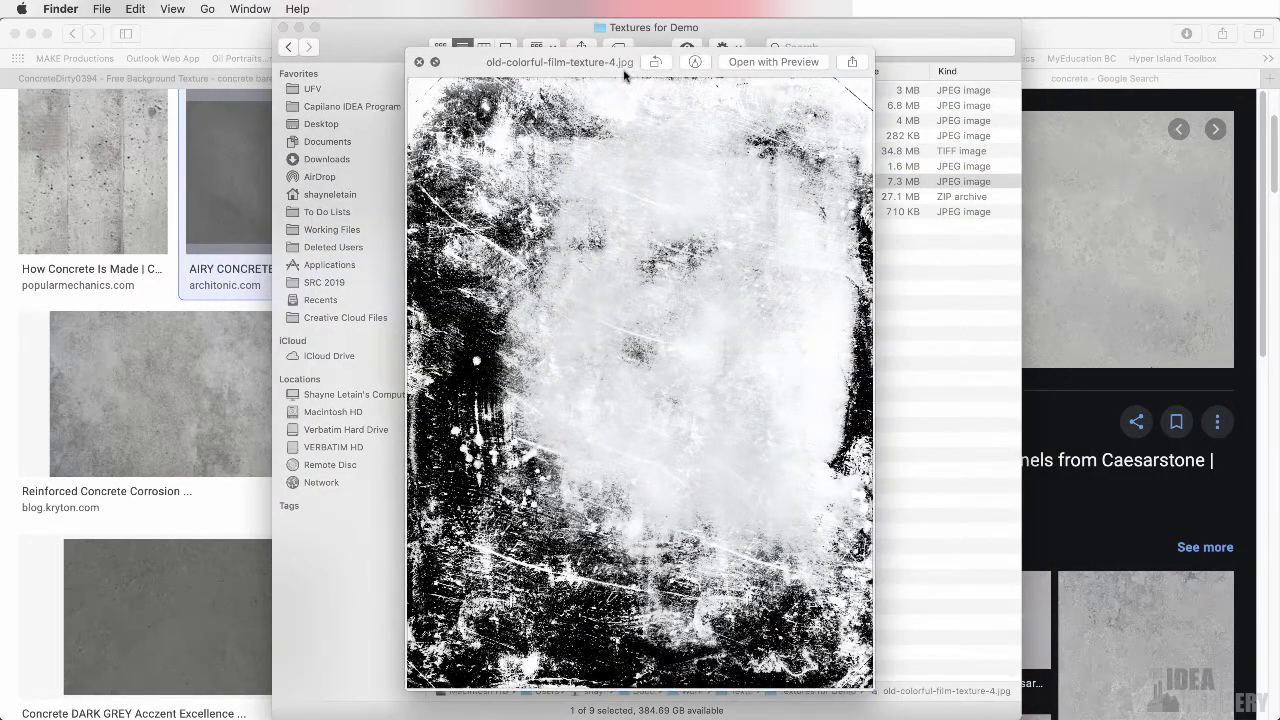
click(420, 62)
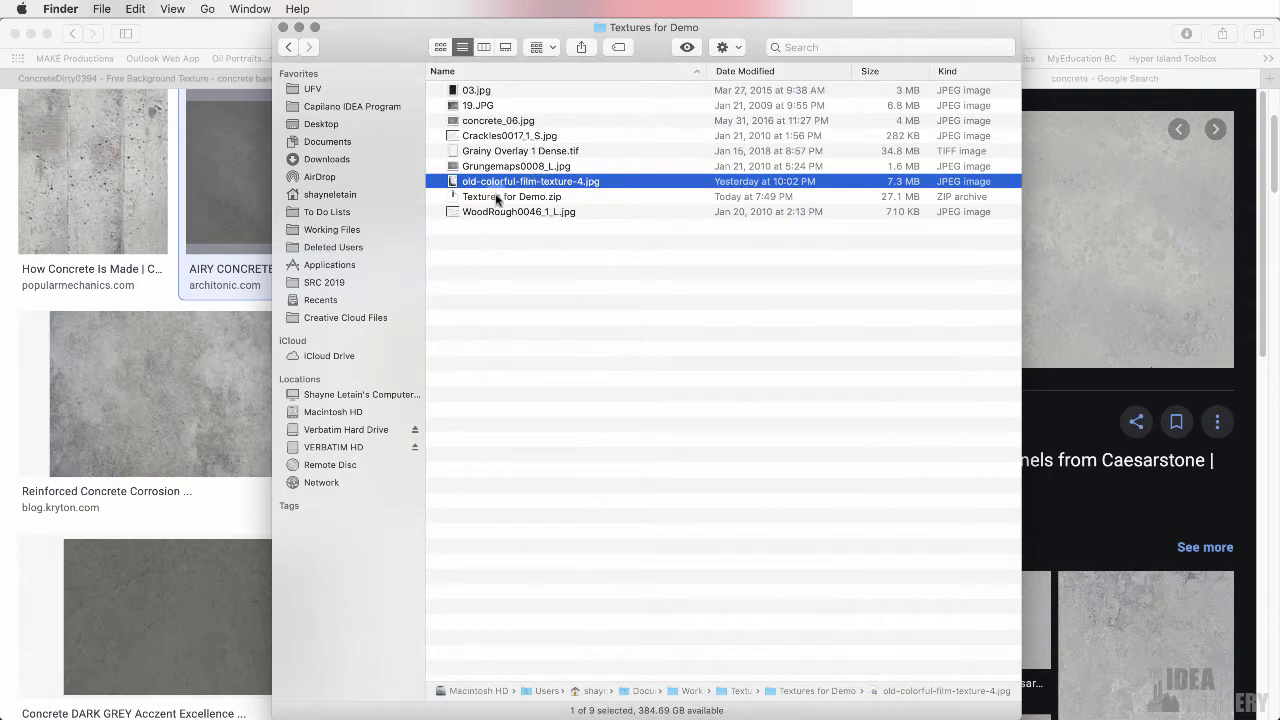
click(491, 211)
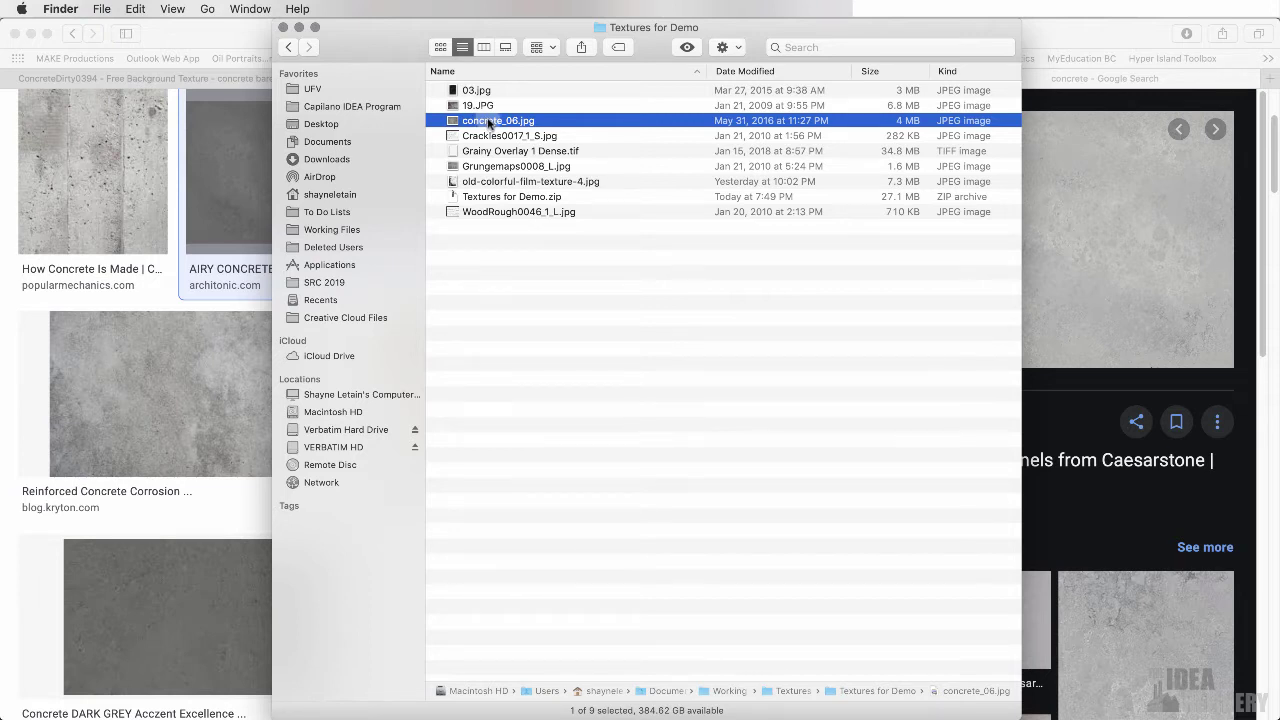
Open concrete_06.jpg in Adobe Photoshop CC 2019 from Finder
right_click(490, 121)
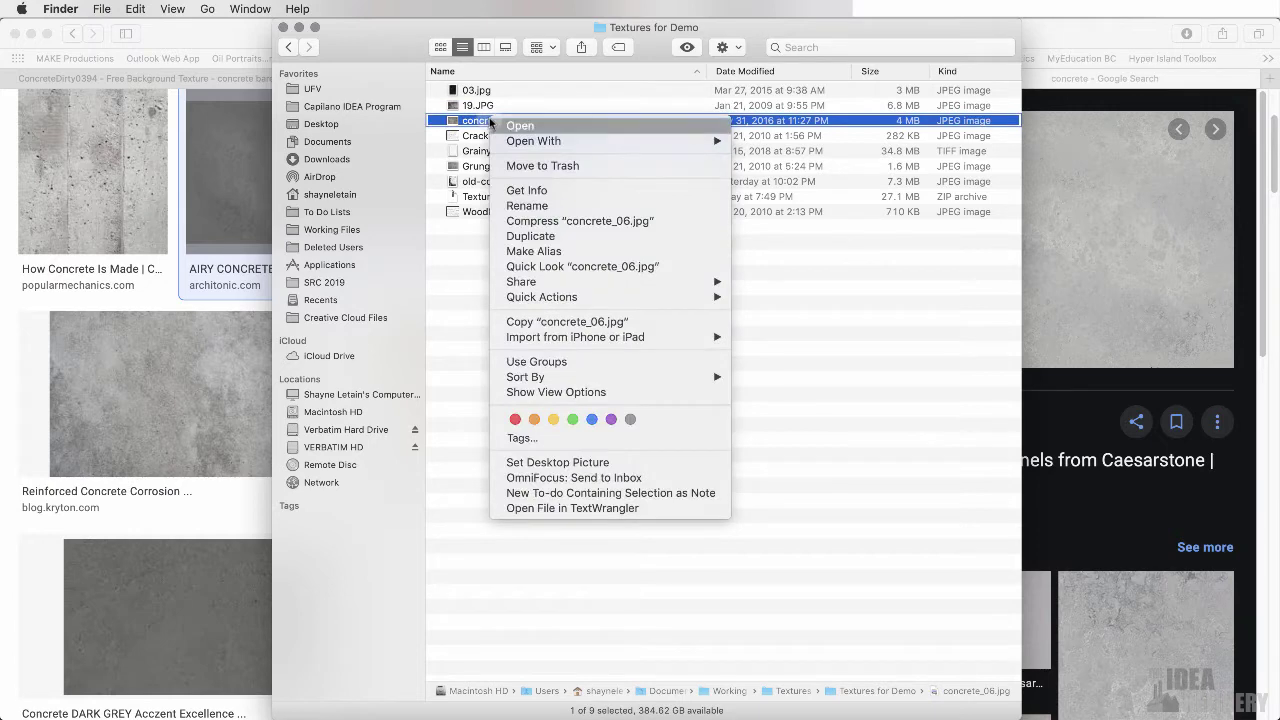
mouse_move(518, 142)
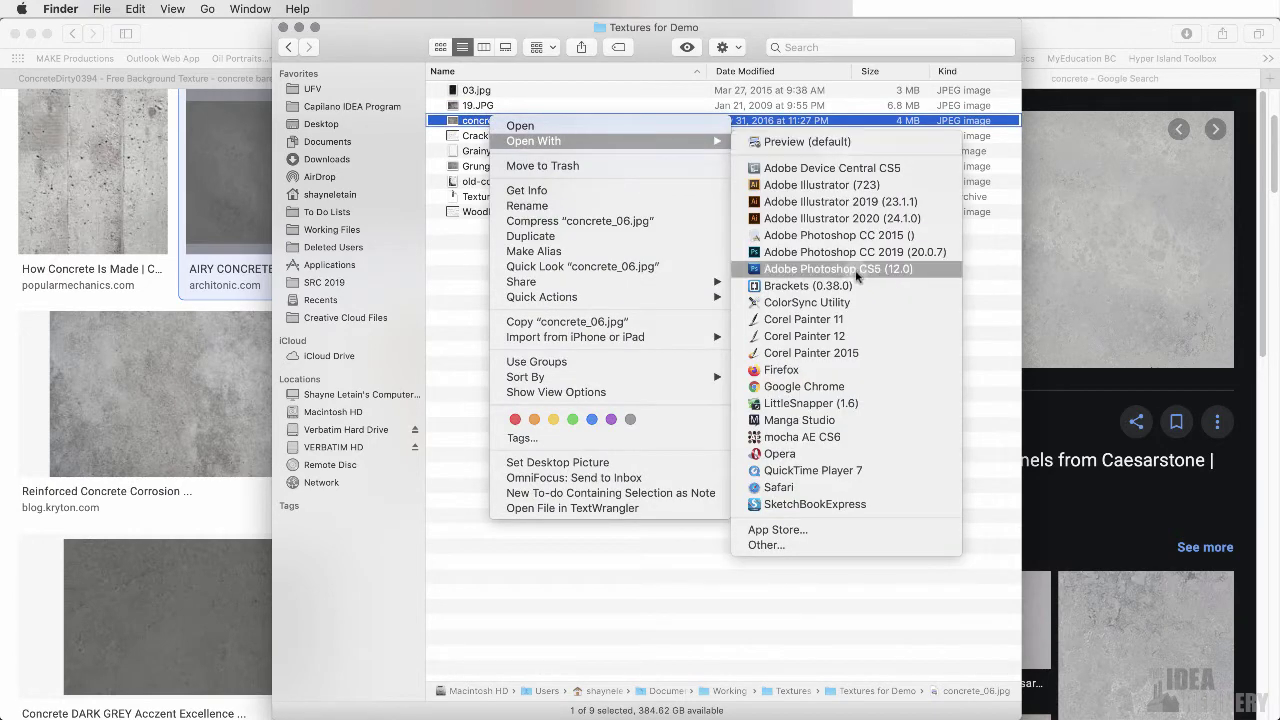
click(852, 252)
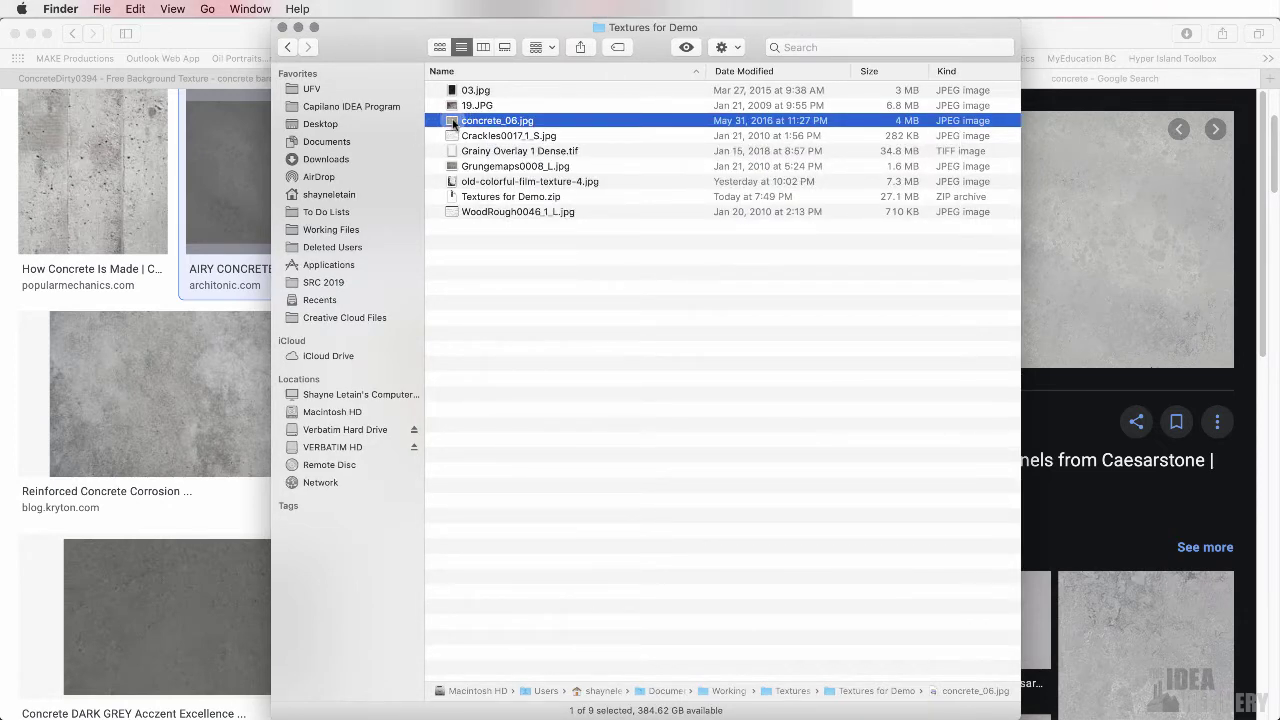
drag(453, 122, 18, 255)
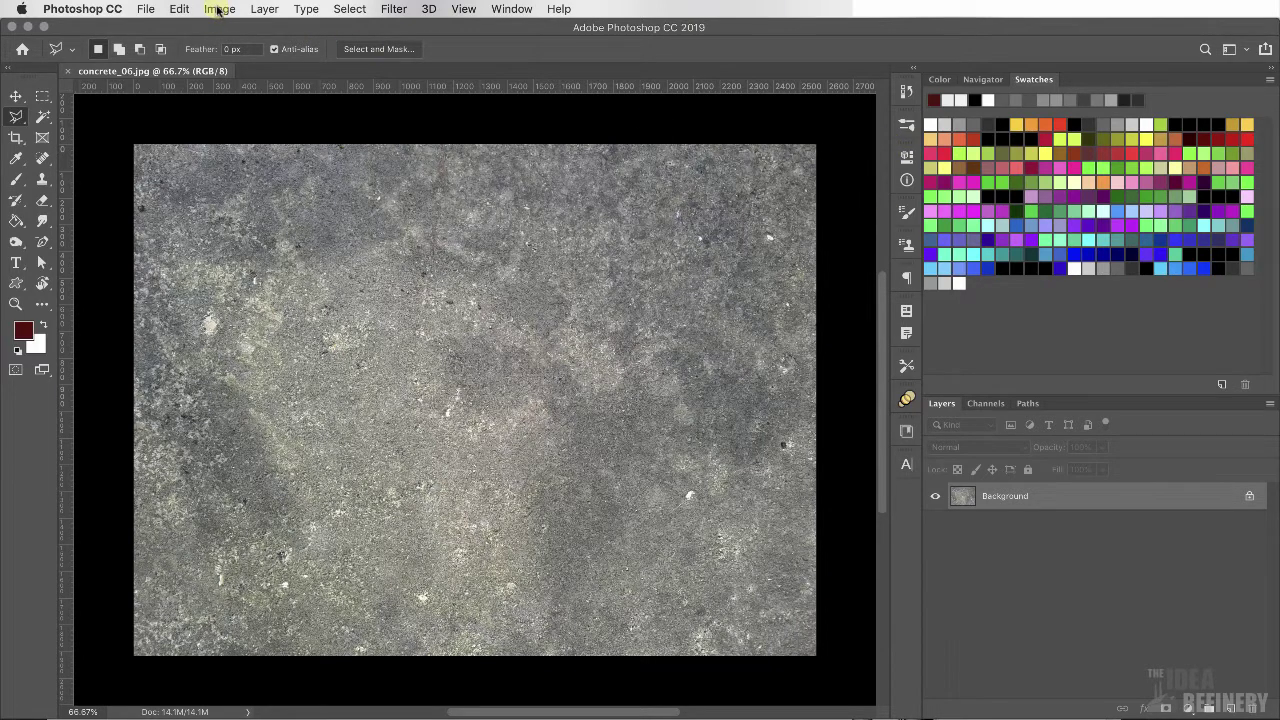
Open Levels on the concrete texture and try out the shadow and highlight sliders
click(217, 10)
mouse_move(221, 56)
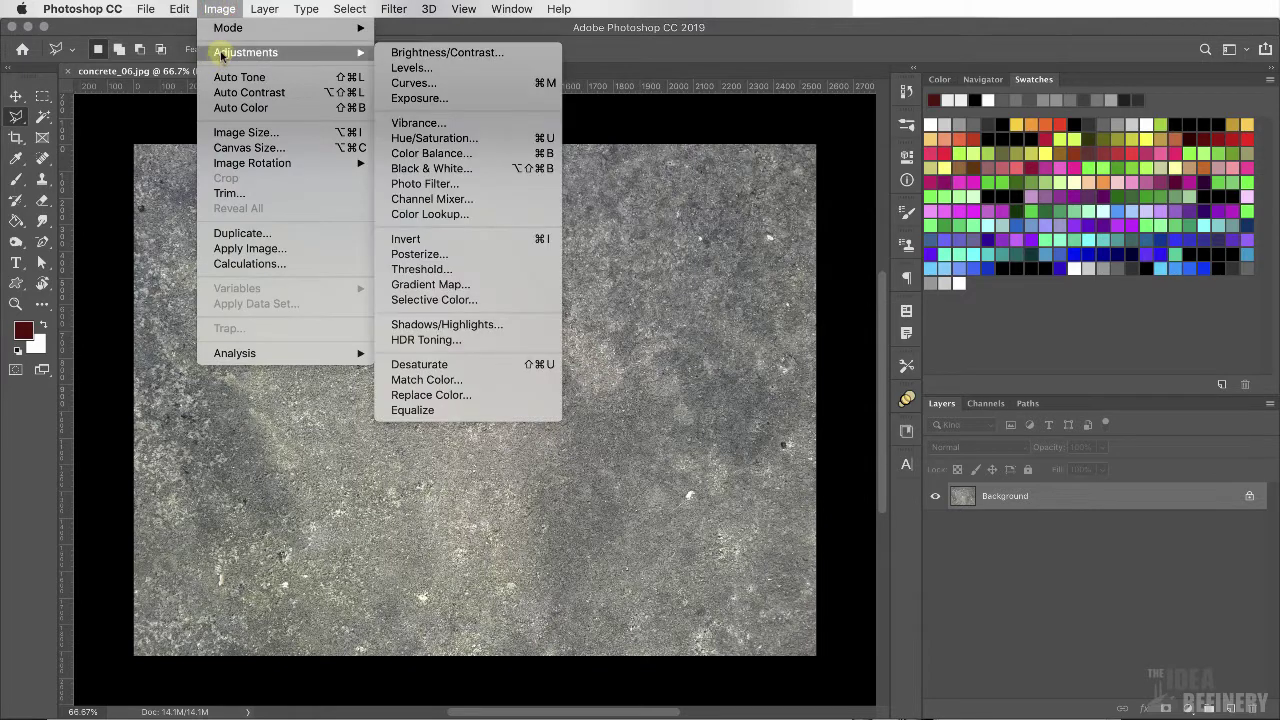
click(416, 67)
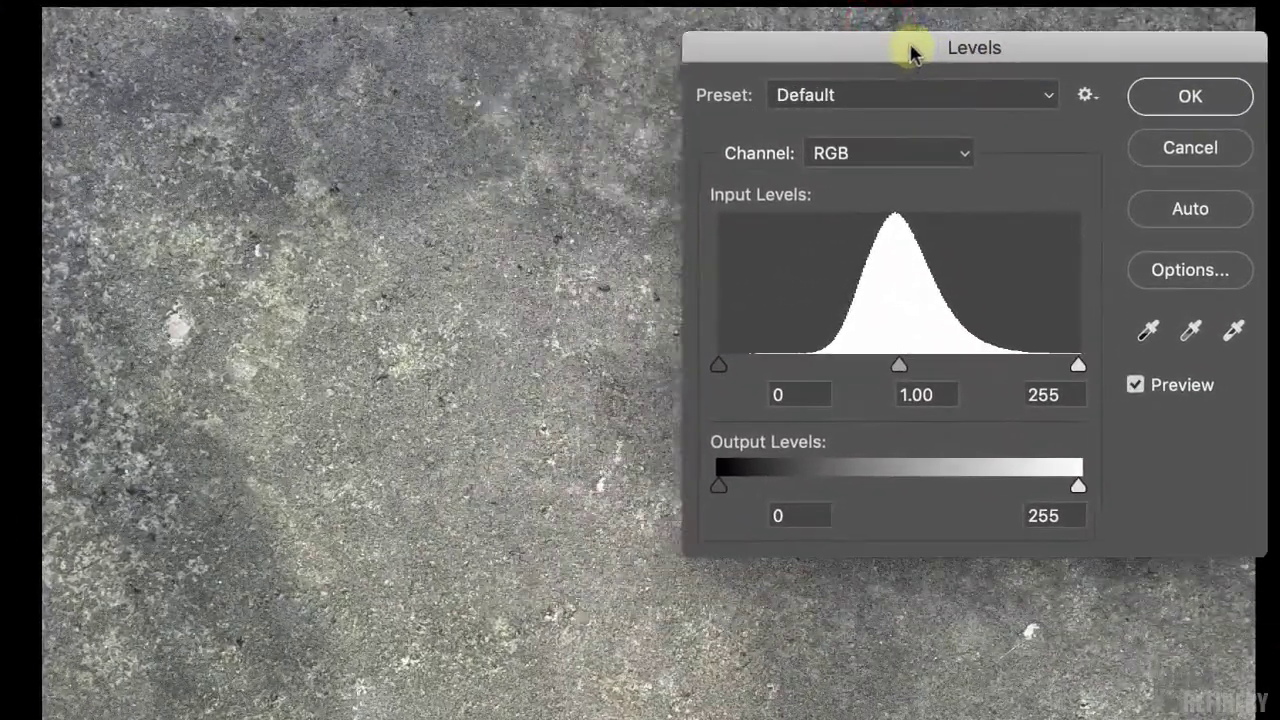
drag(910, 52, 912, 55)
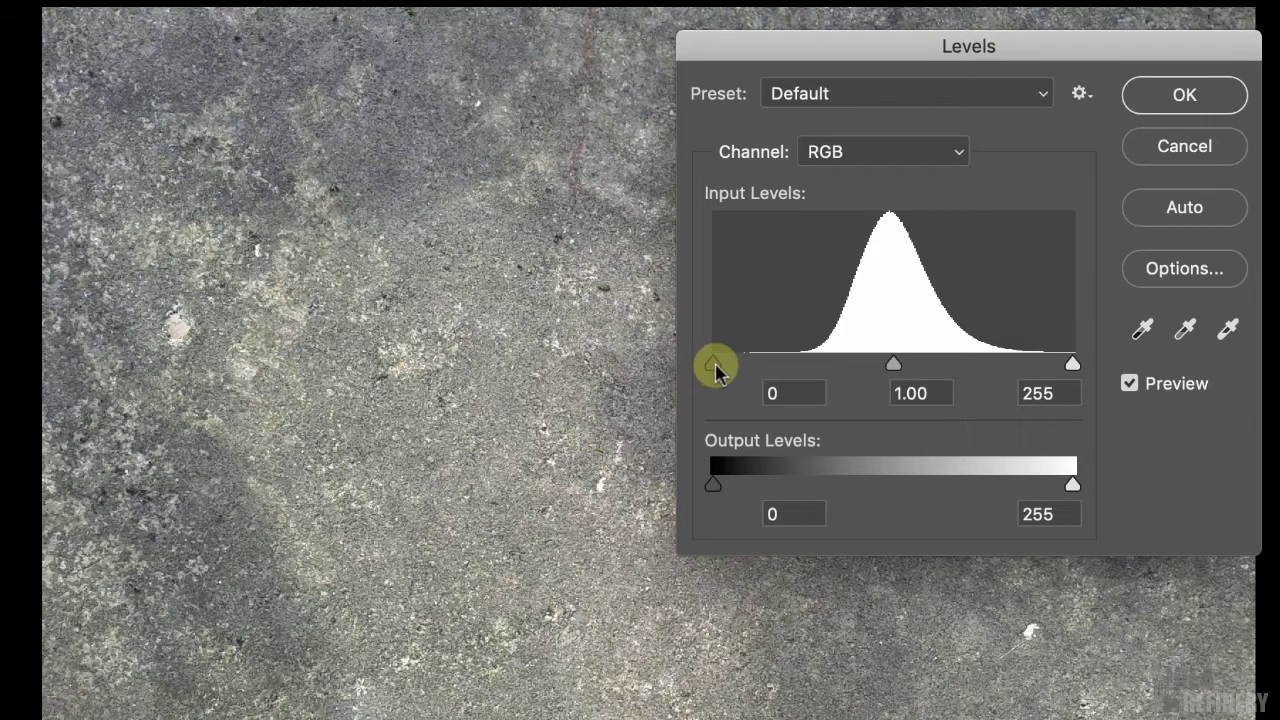
mouse_move(715, 370)
mouse_down()
mouse_move(731, 370)
mouse_move(713, 370)
mouse_up()
drag(1072, 368, 1073, 366)
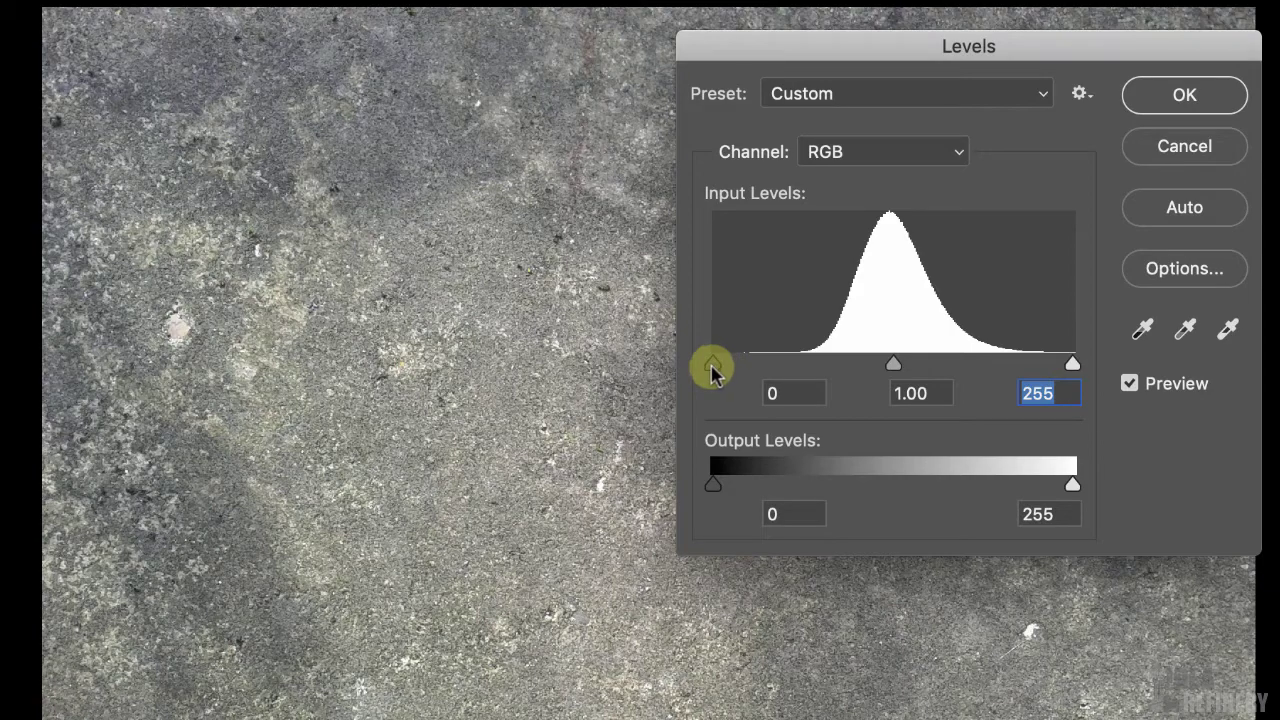
Set the Levels inputs to 110 / 1.00 / 119 for high-contrast speckle and apply
drag(713, 370, 836, 374)
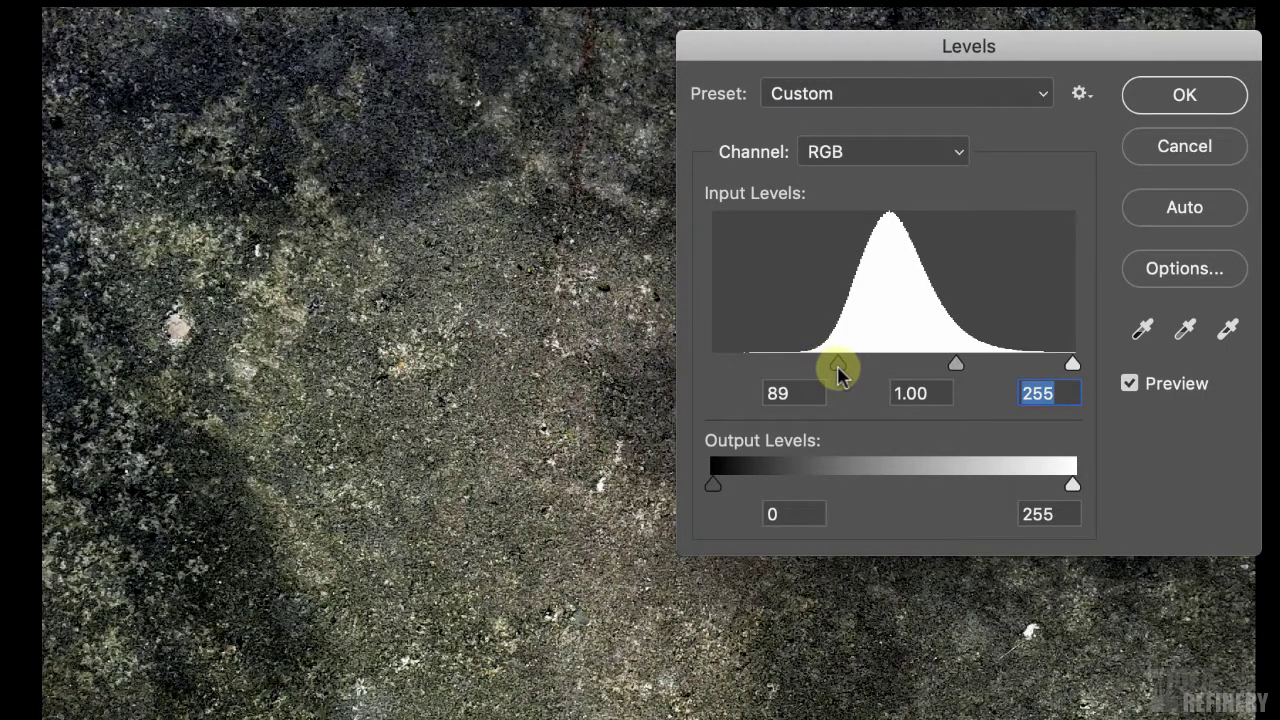
click(1070, 366)
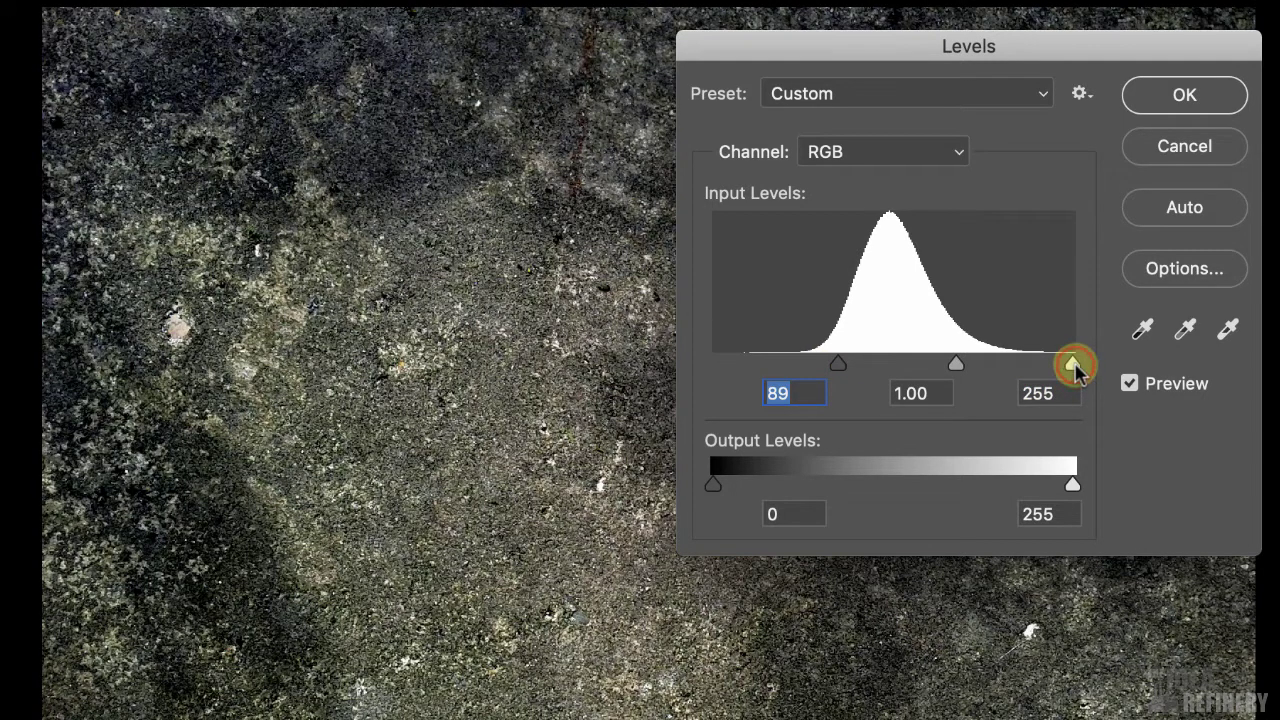
drag(1075, 370, 921, 366)
drag(838, 364, 881, 368)
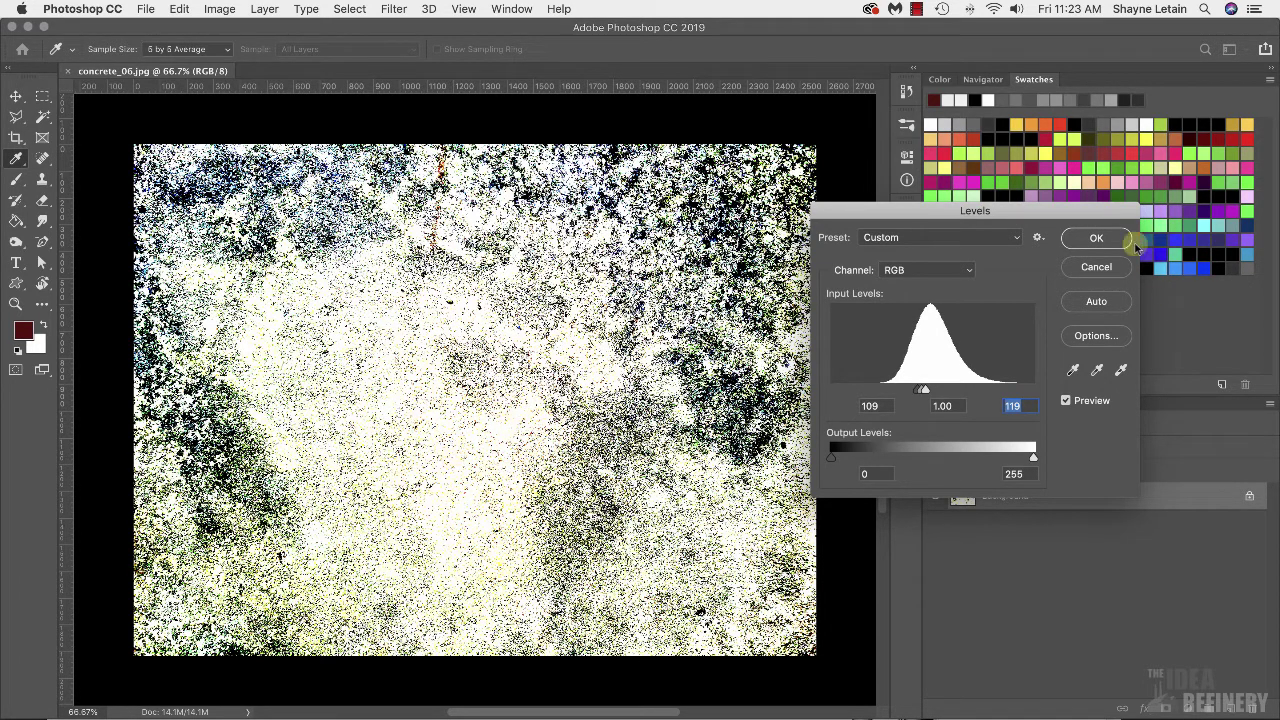
key(shift+Tab)
key(shift+Tab)
key(Up)
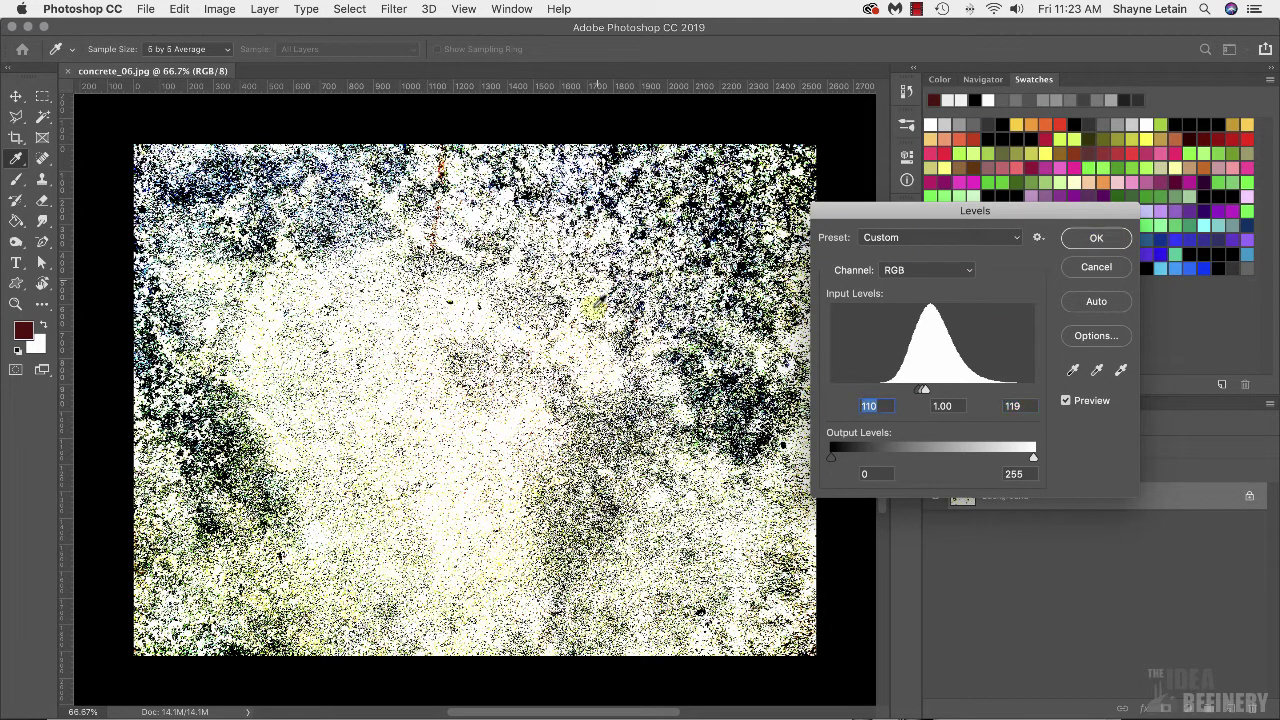
click(1096, 238)
key(l)
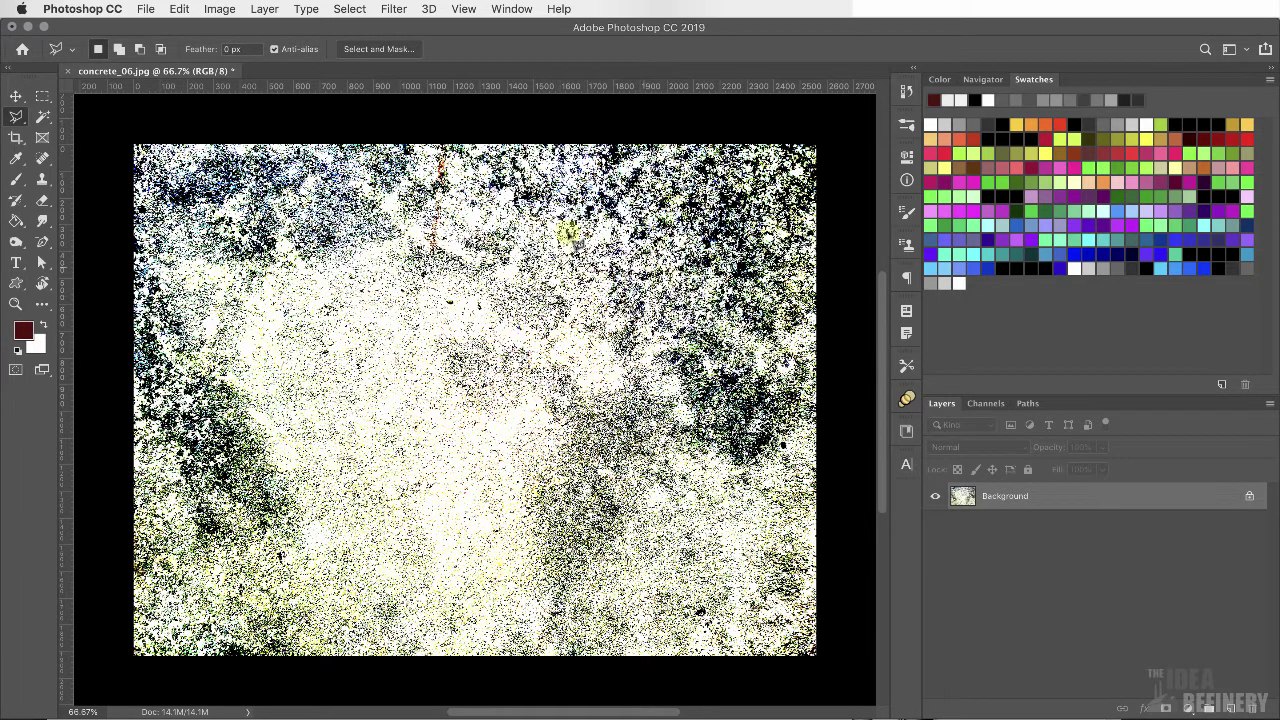
Apply Image > Adjustments > Desaturate to strip the concrete texture's yellow tint
click(219, 9)
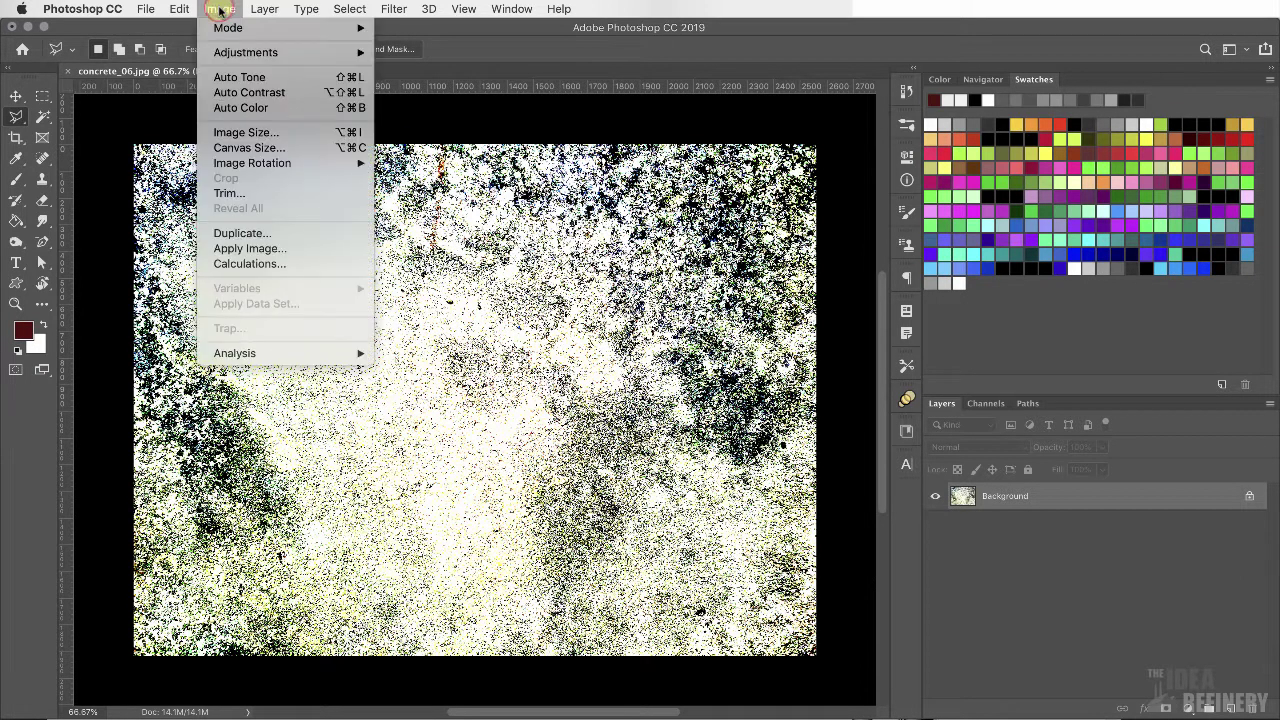
mouse_move(222, 52)
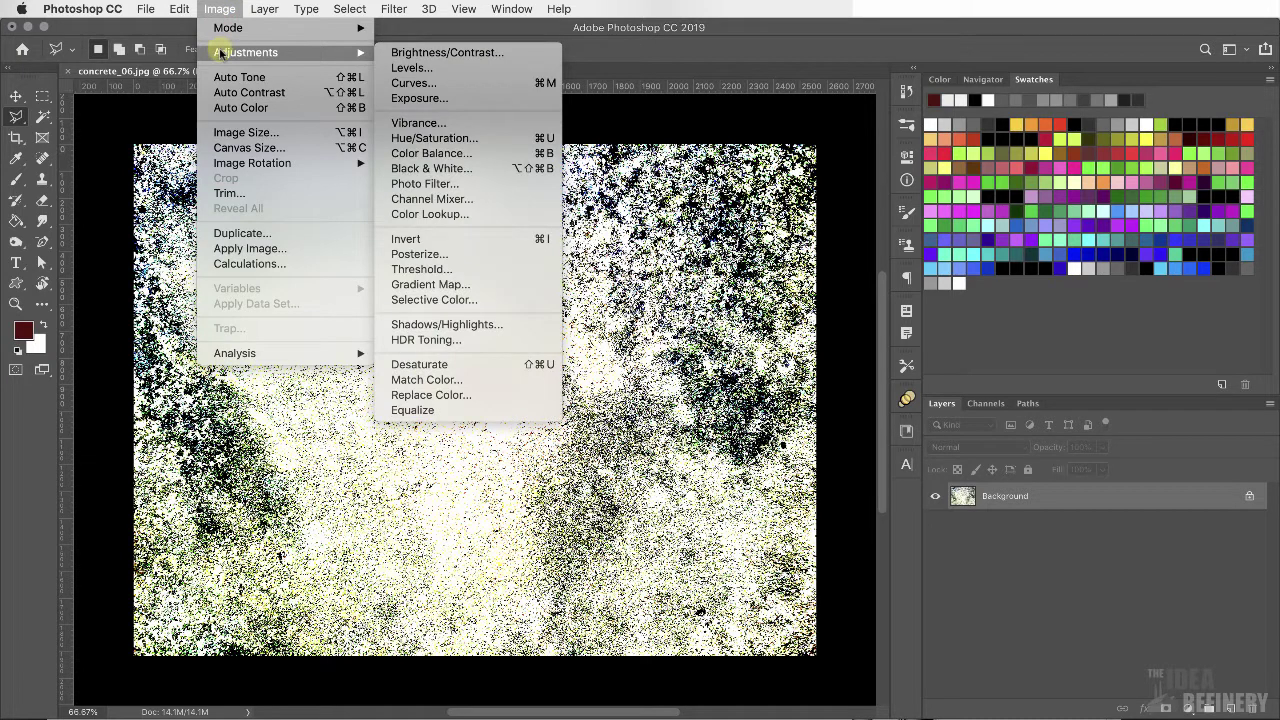
click(425, 364)
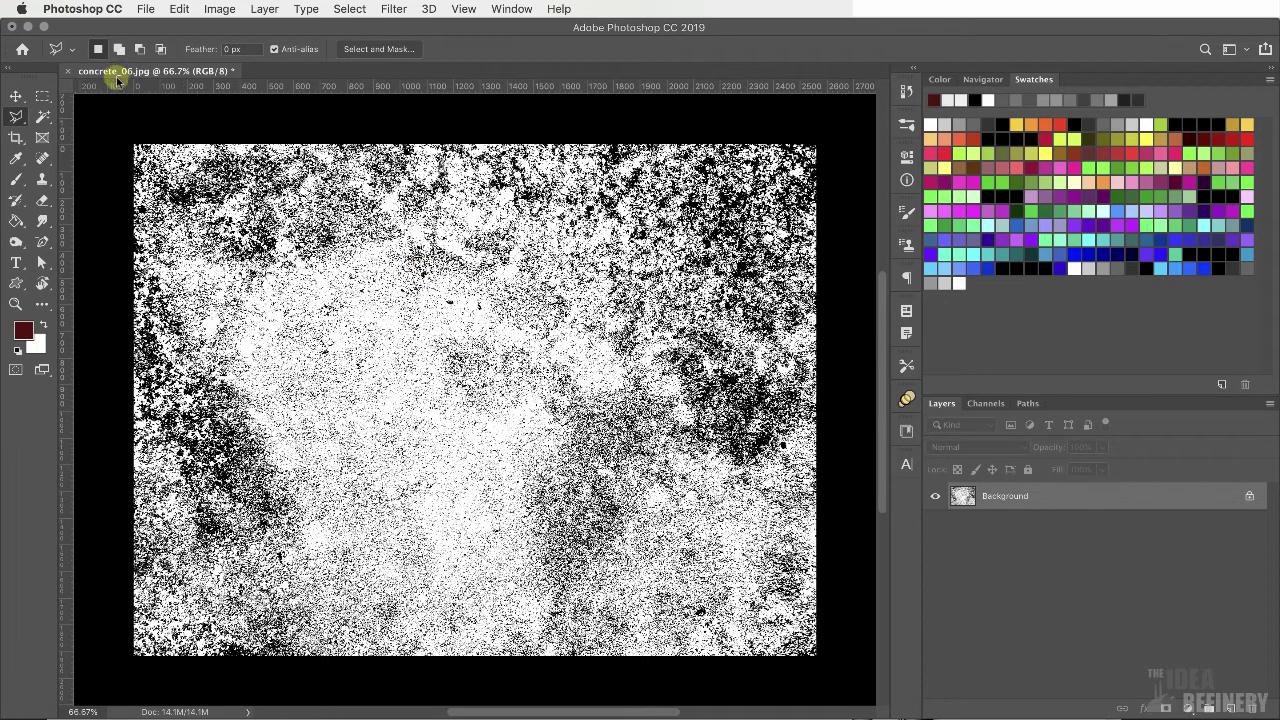
Save the black-and-white texture as a new JPEG, concrete_06 bw.jpg, at Maximum quality 12
click(146, 9)
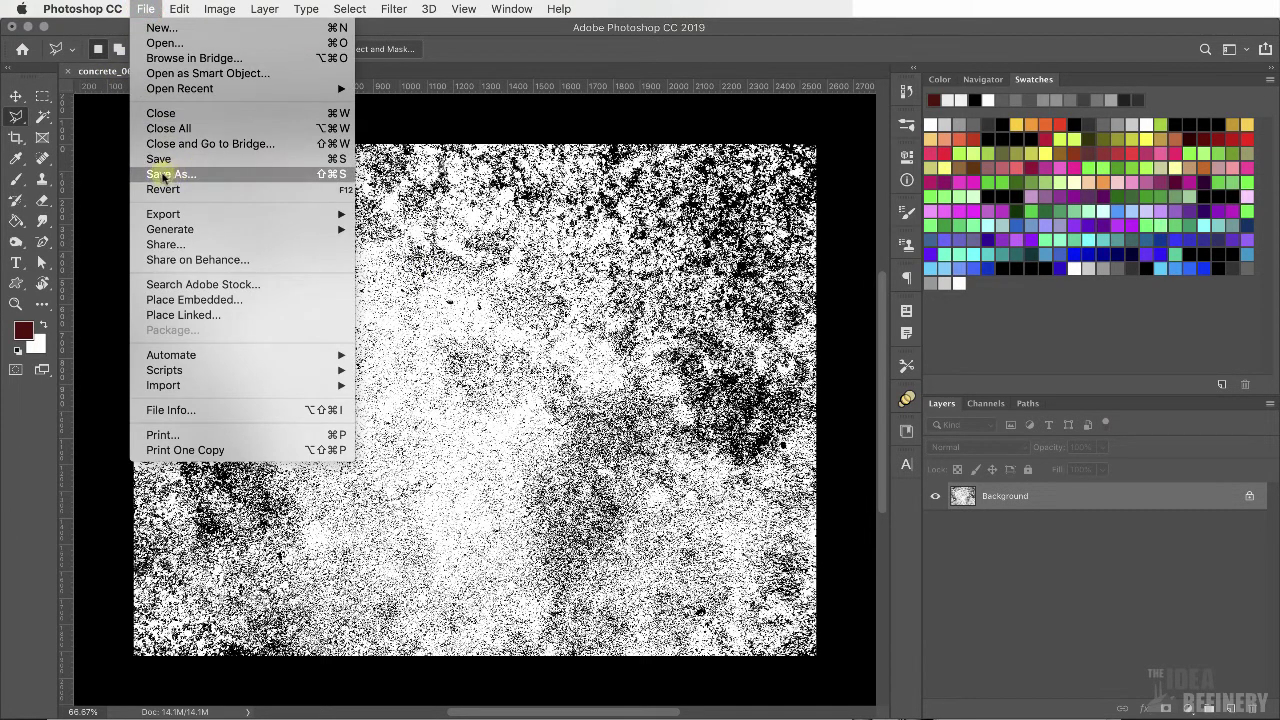
click(171, 175)
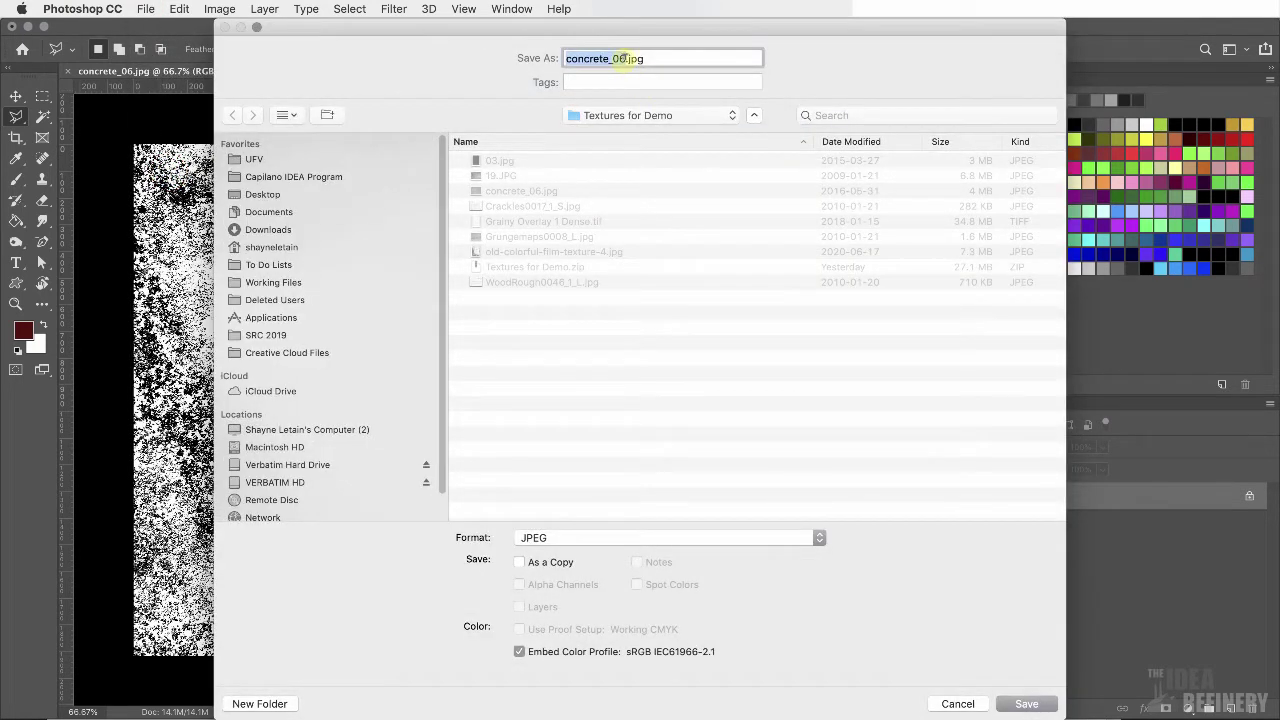
click(622, 58)
click(1028, 704)
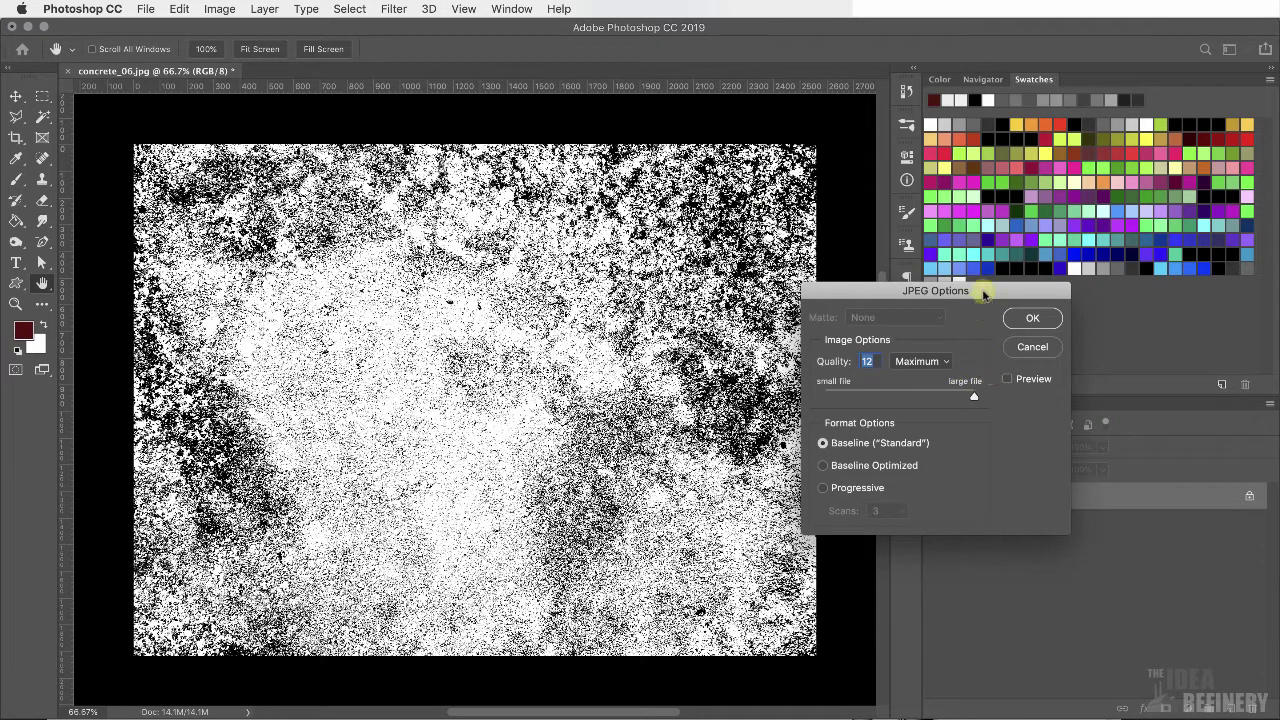
drag(980, 287, 920, 278)
click(911, 386)
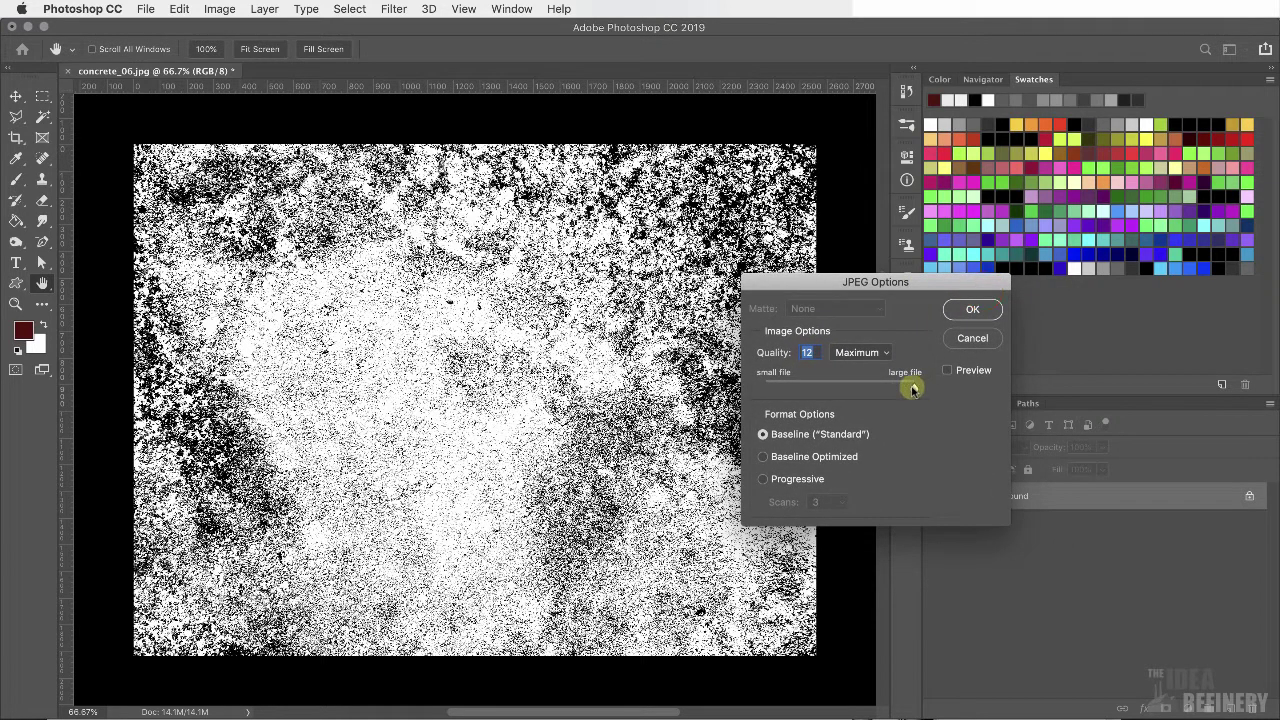
click(975, 311)
key(l)
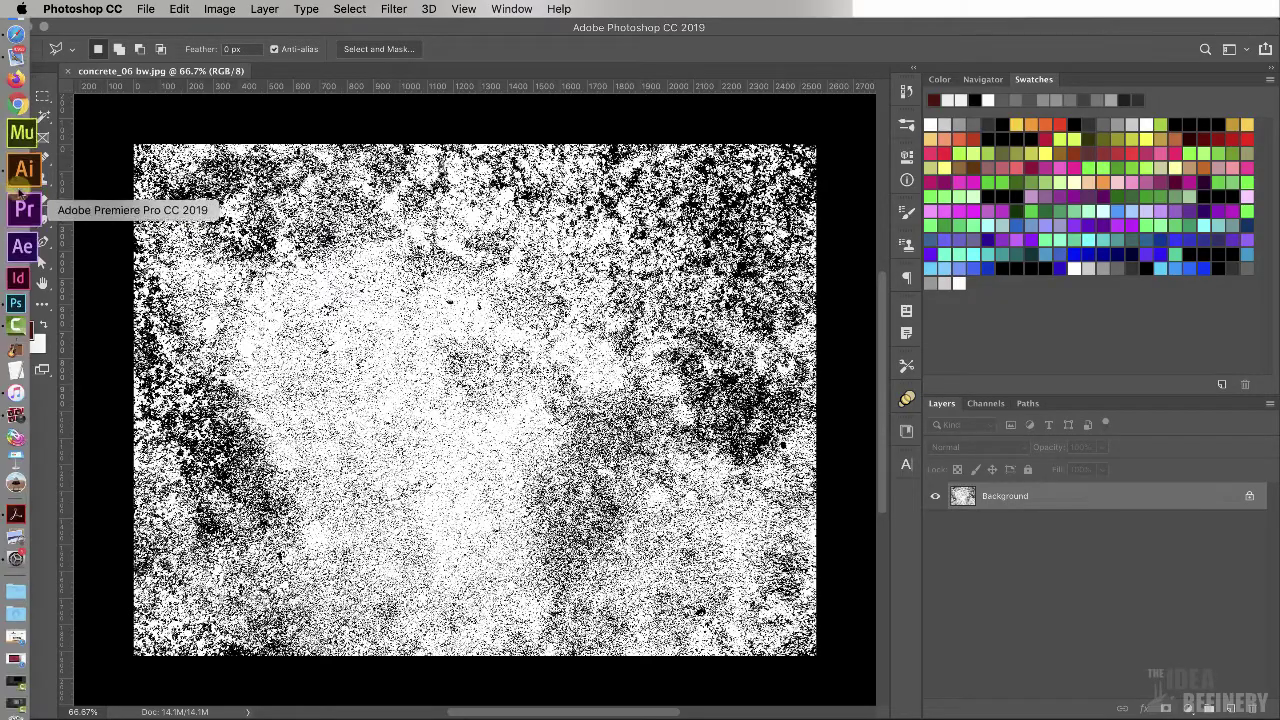
Bring up Illustrator's Braque's Table Masked document and zoom out to 66.67% around the still life
click(12, 178)
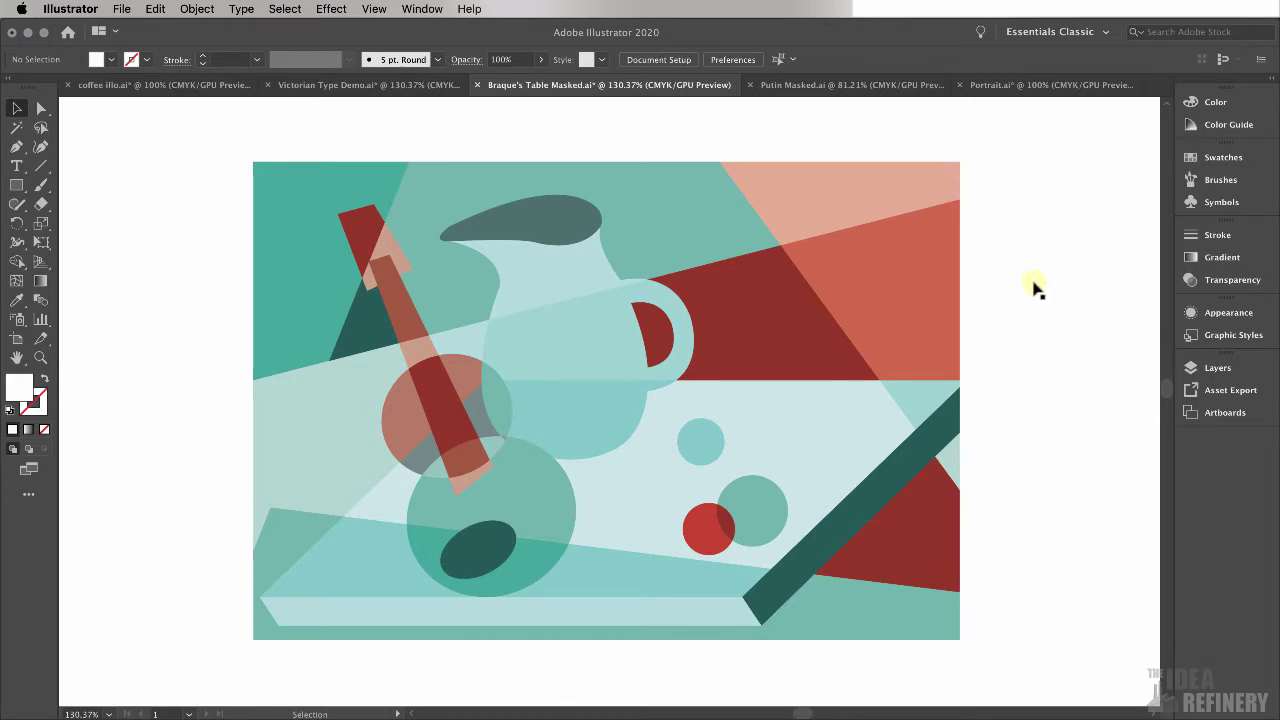
click(815, 322)
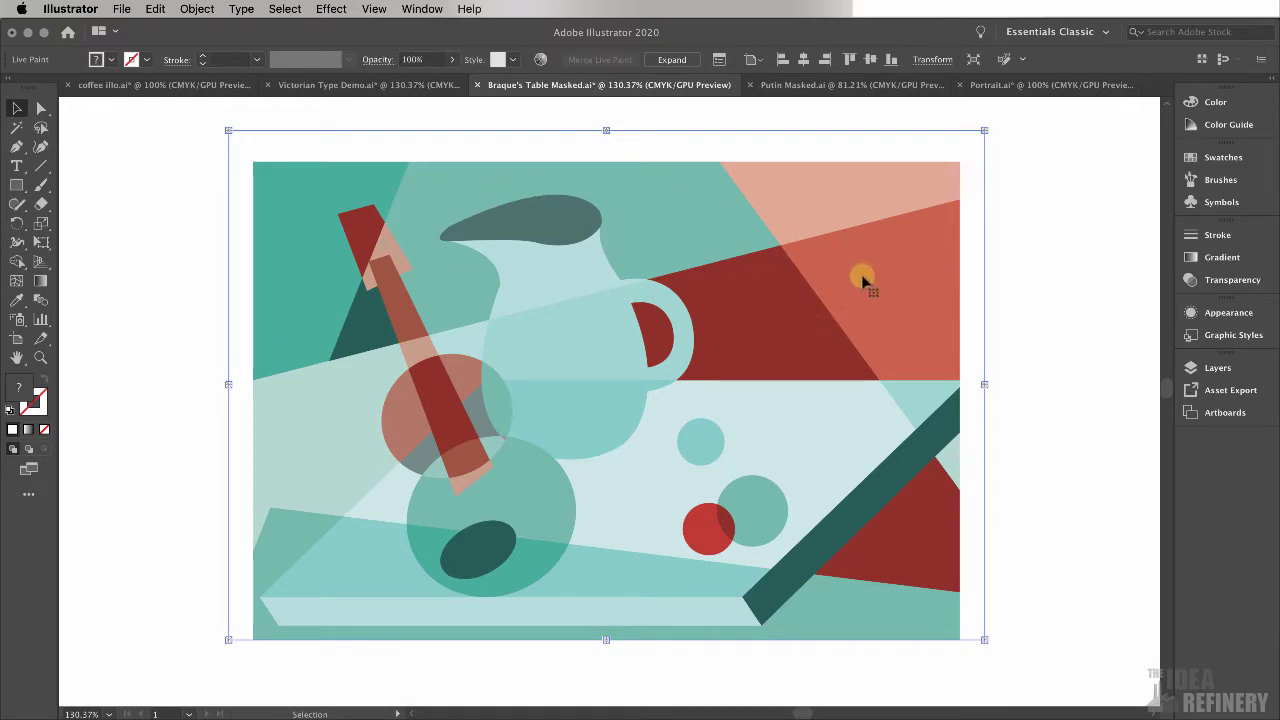
click(996, 292)
key(super+1)
key(v)
click(1008, 302)
key(super+minus)
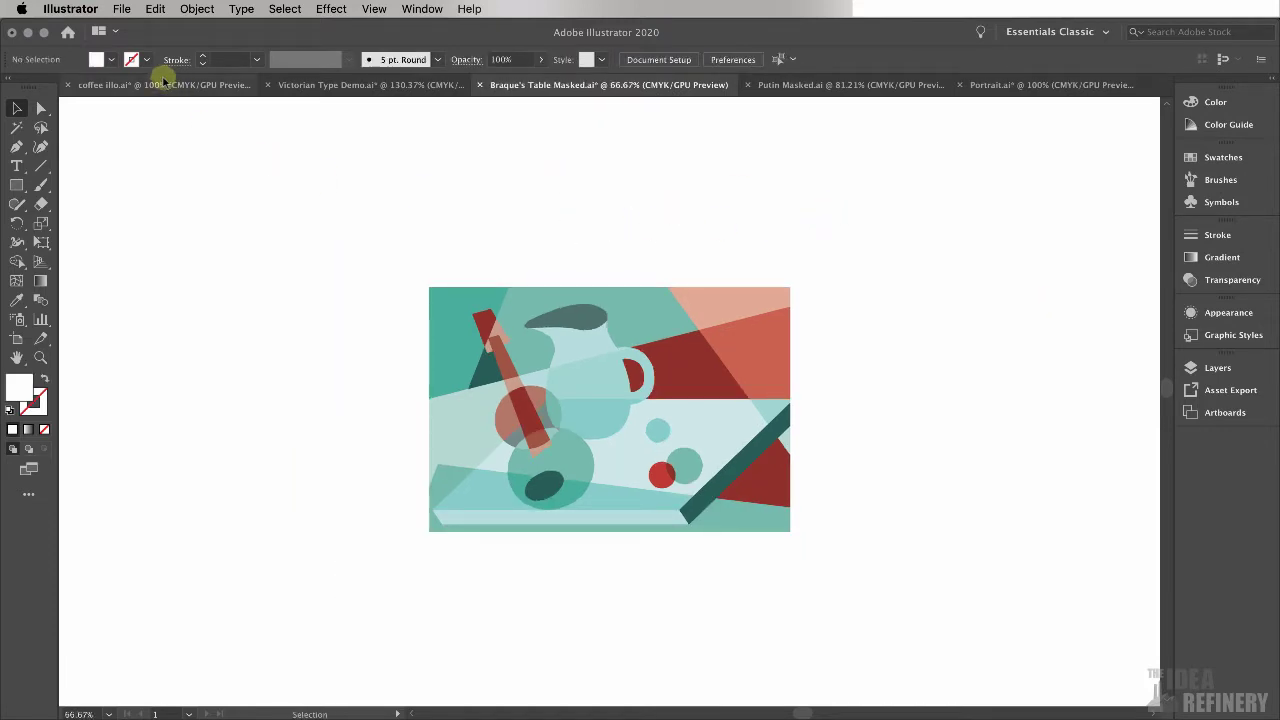
Place concrete_06 bw.jpg, dragging it out over the artboard's upper-left corner
click(121, 9)
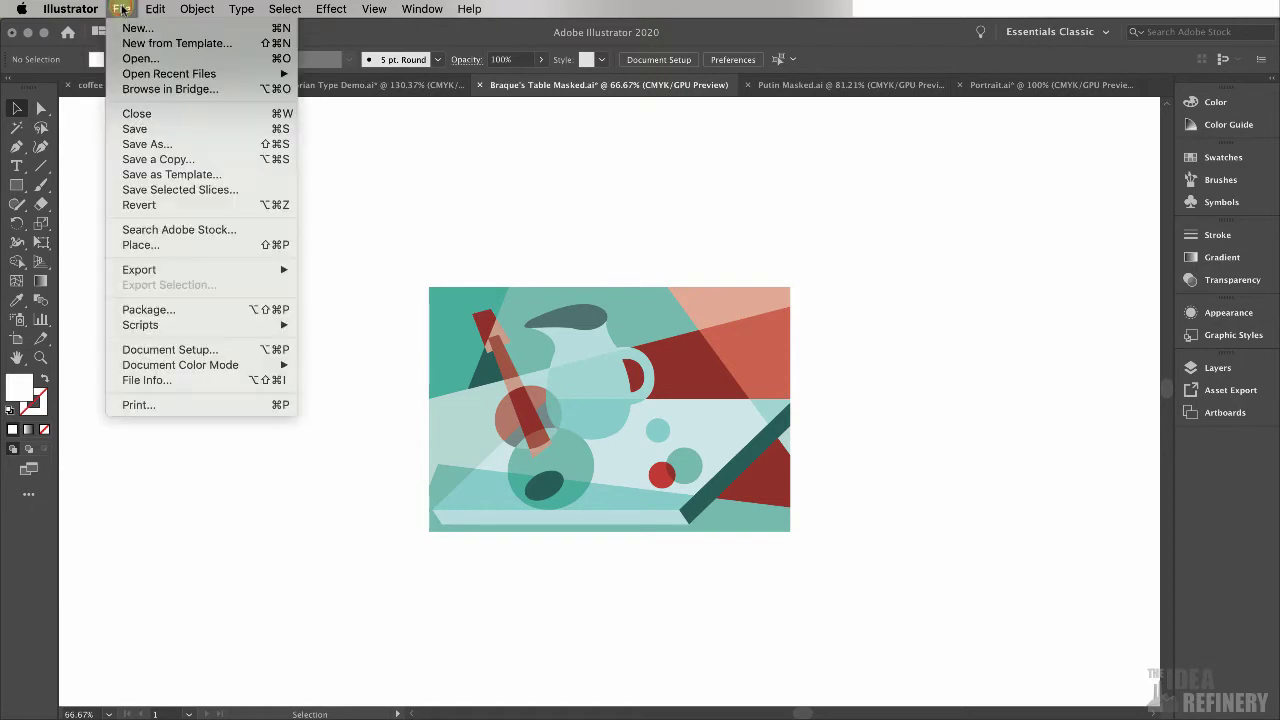
click(144, 247)
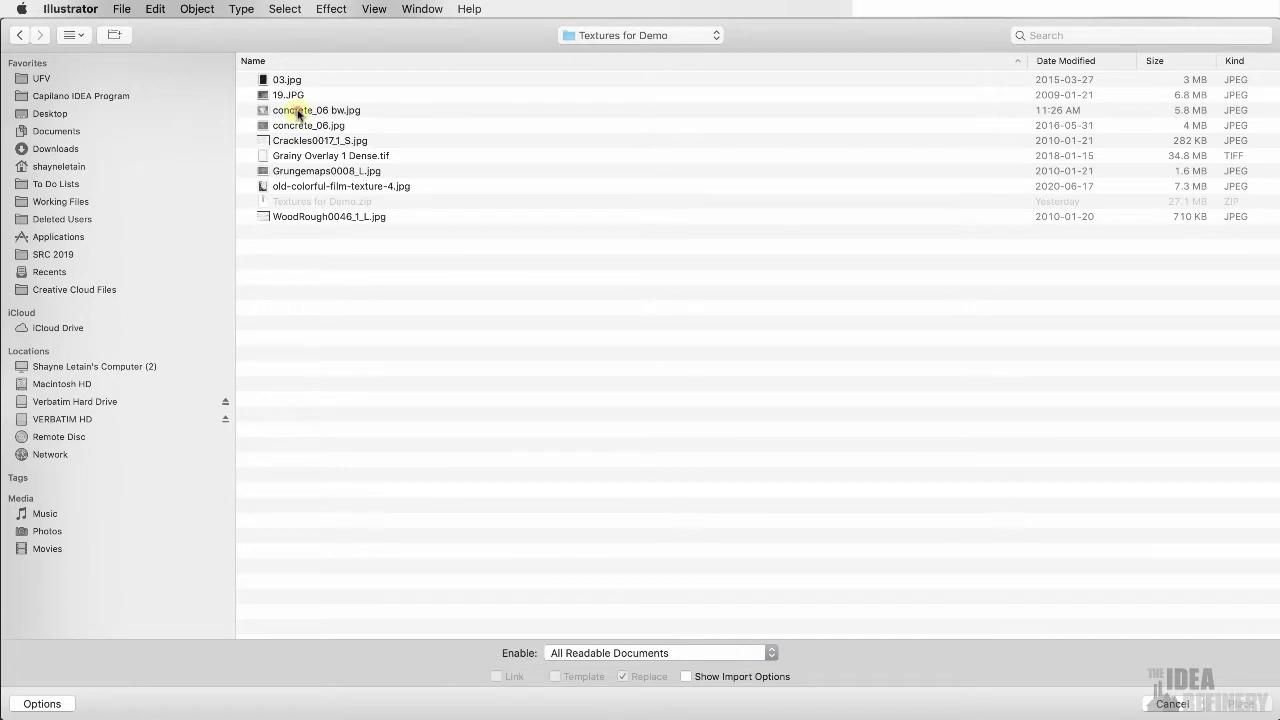
click(298, 112)
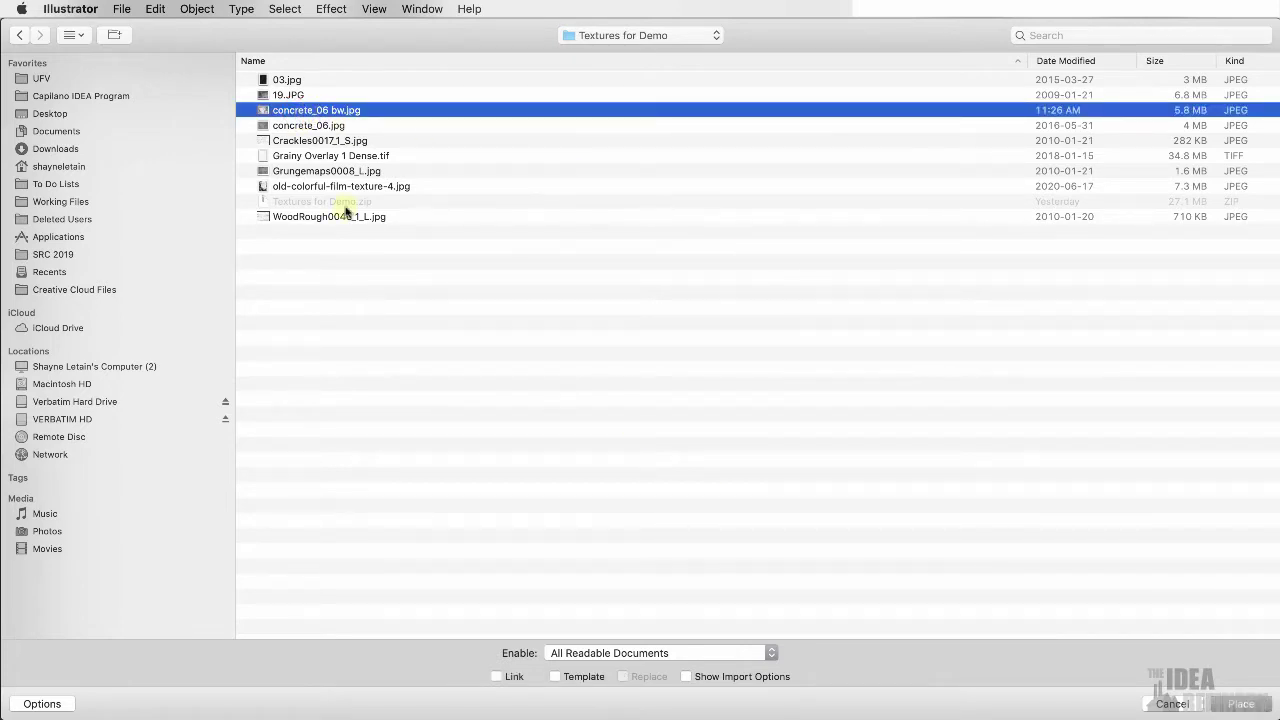
click(1240, 704)
drag(120, 145, 450, 406)
click(16, 108)
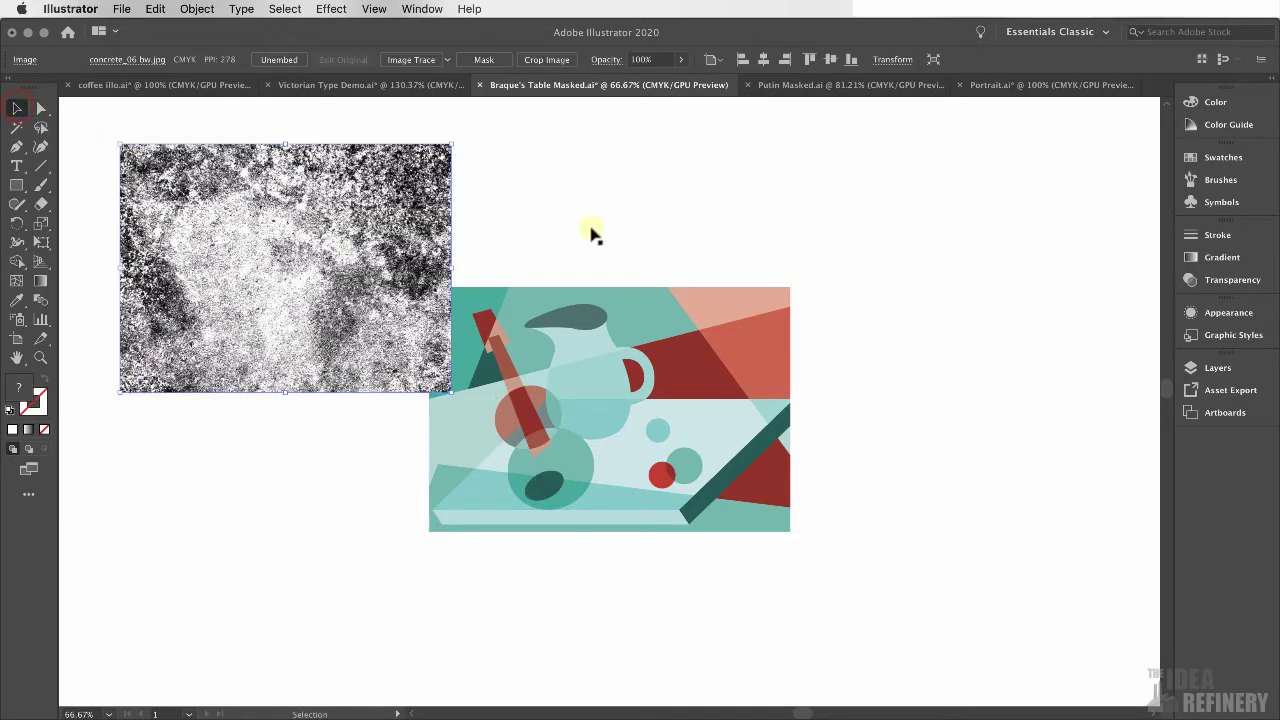
Drag the concrete texture over the still life, leaving only a narrow strip uncovered on the right
drag(368, 268, 340, 251)
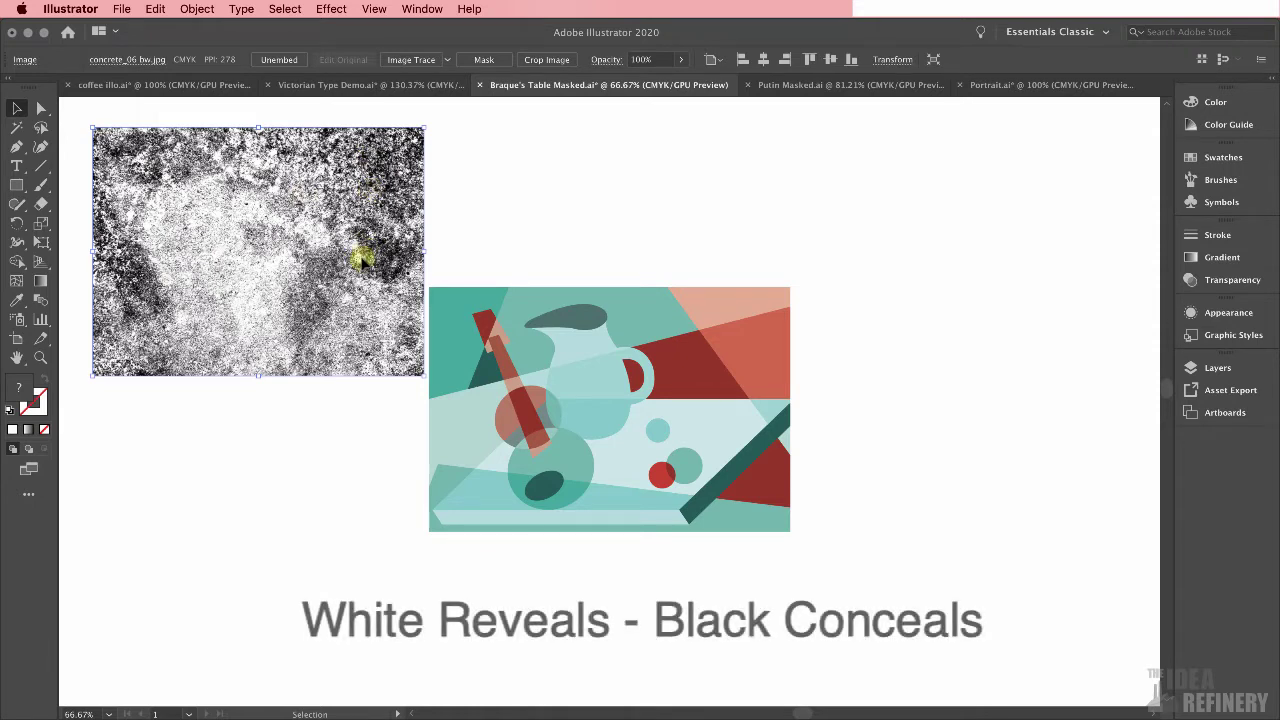
click(366, 258)
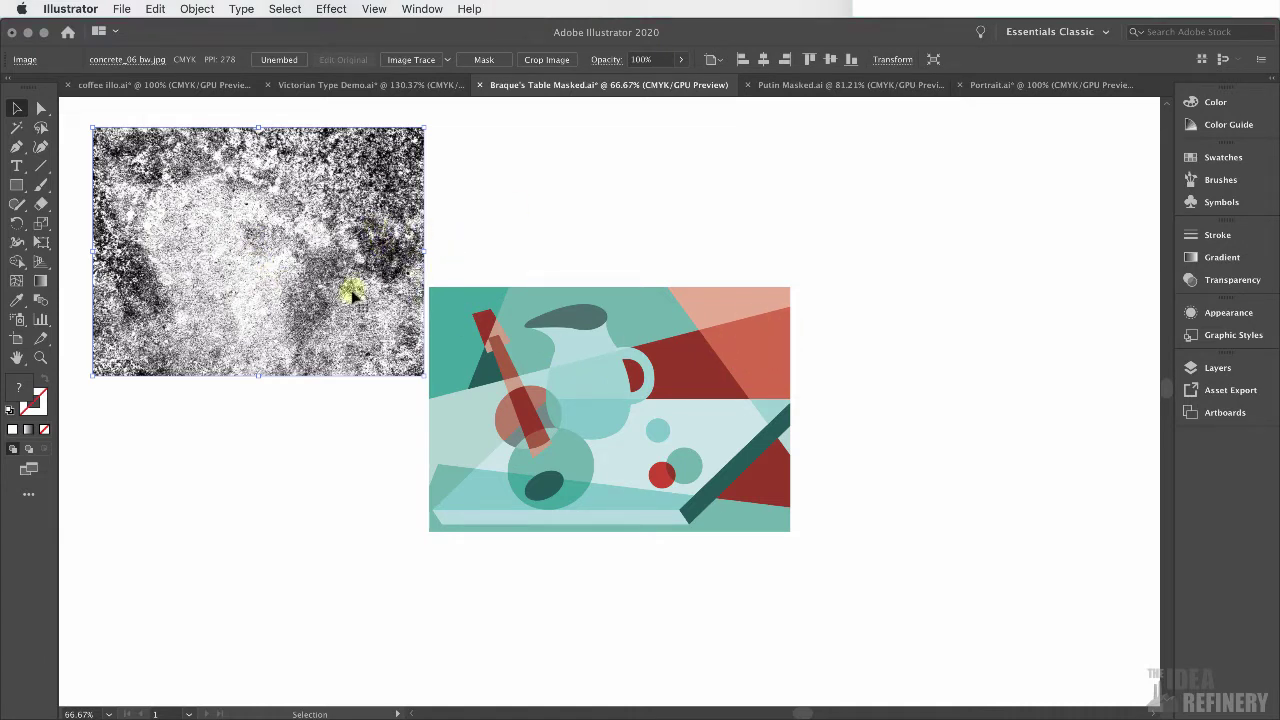
drag(357, 287, 676, 449)
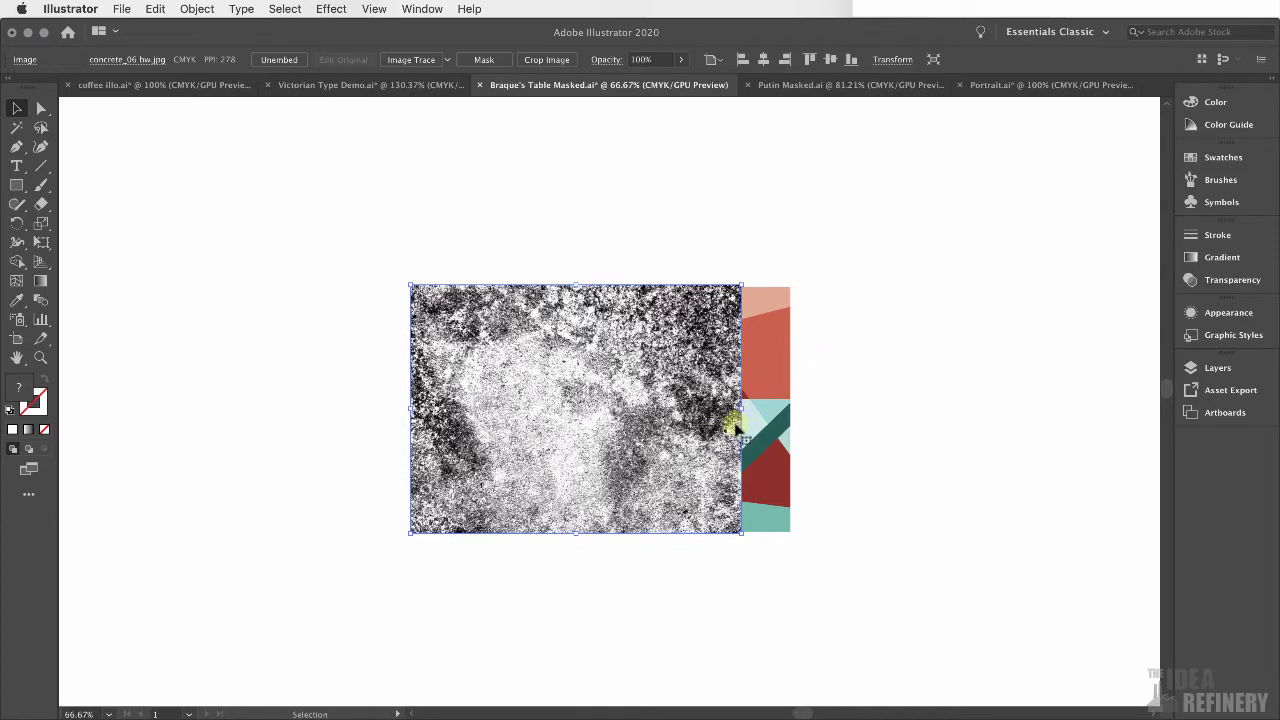
drag(735, 428, 725, 426)
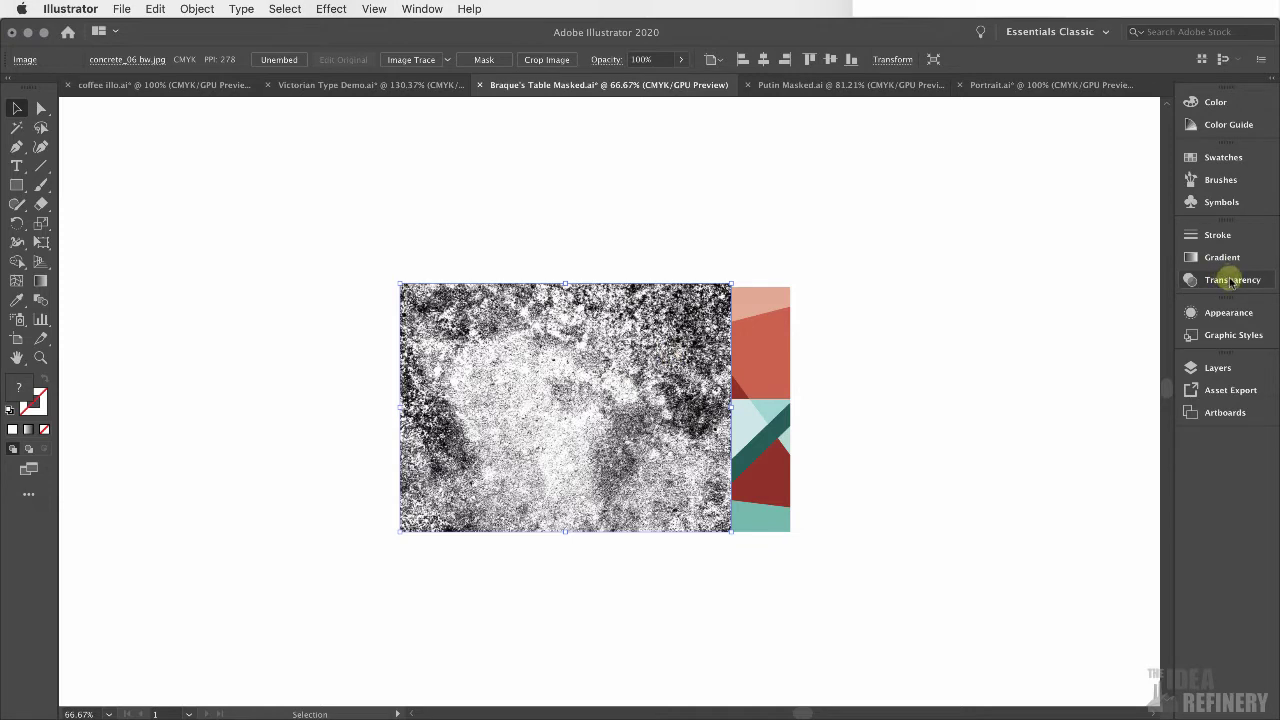
Set the concrete texture's blend mode to Multiply in the Transparency panel
drag(1232, 281, 1089, 276)
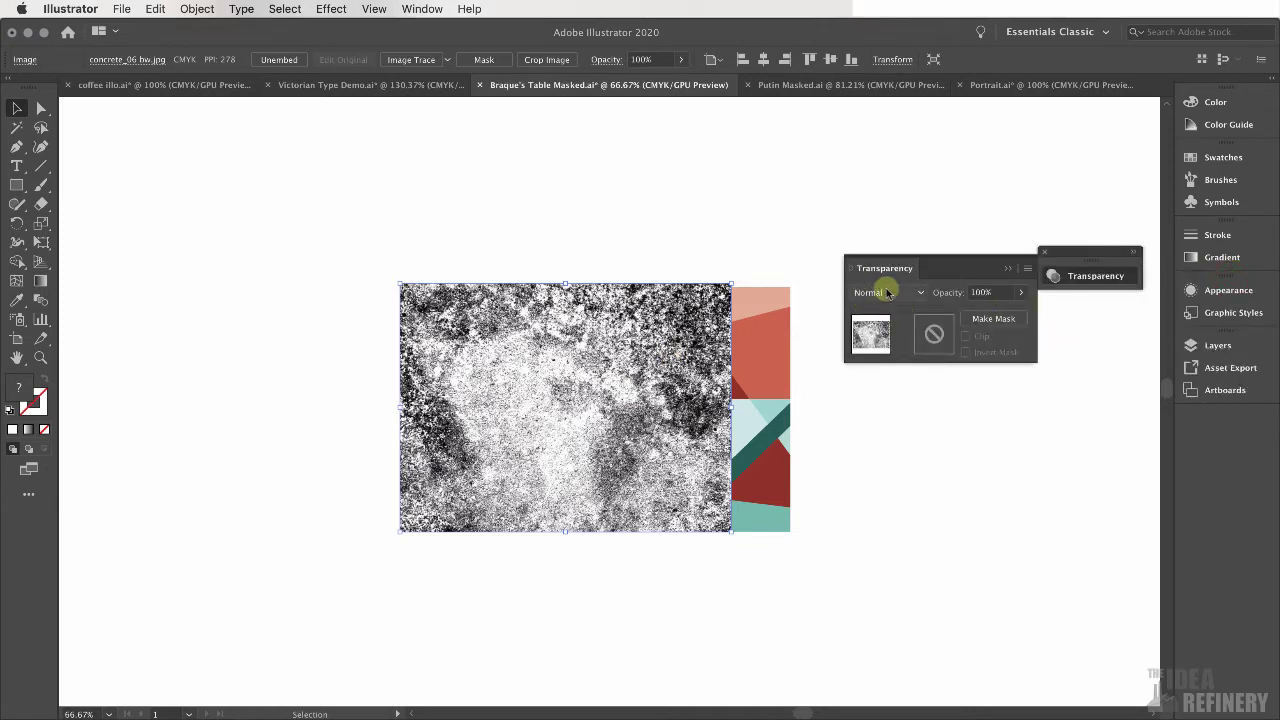
click(876, 294)
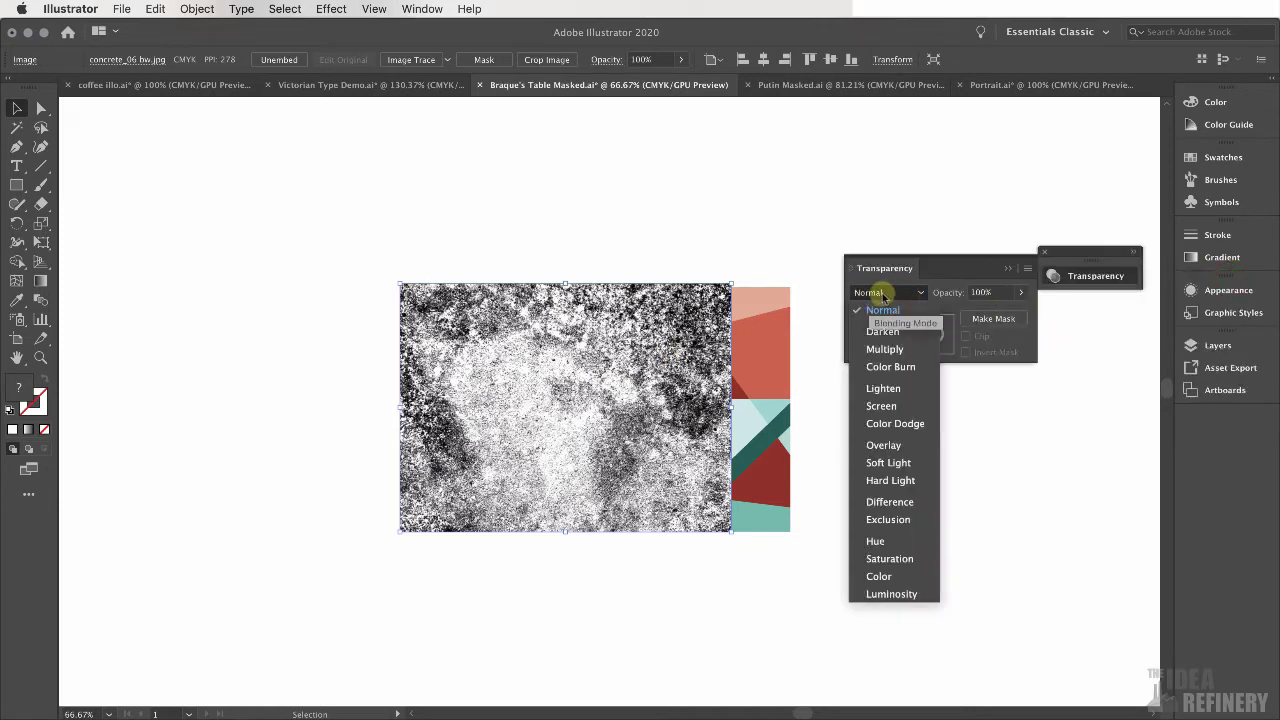
click(900, 349)
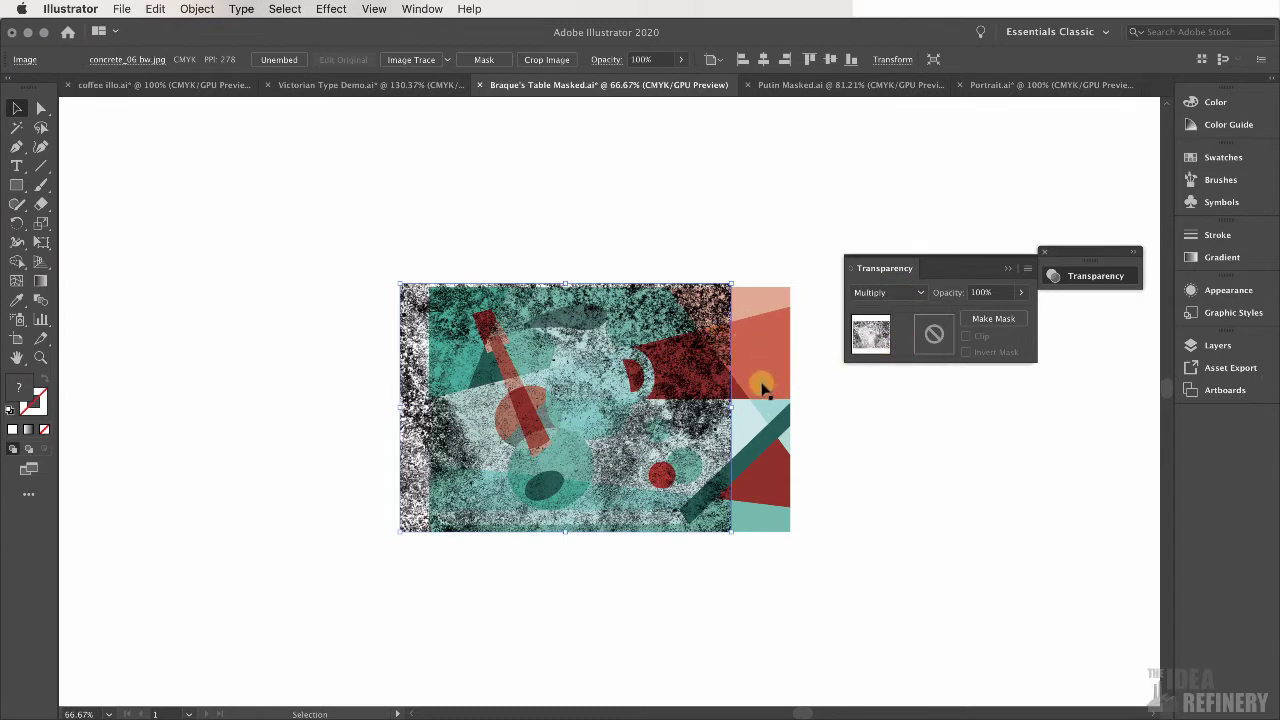
click(1010, 270)
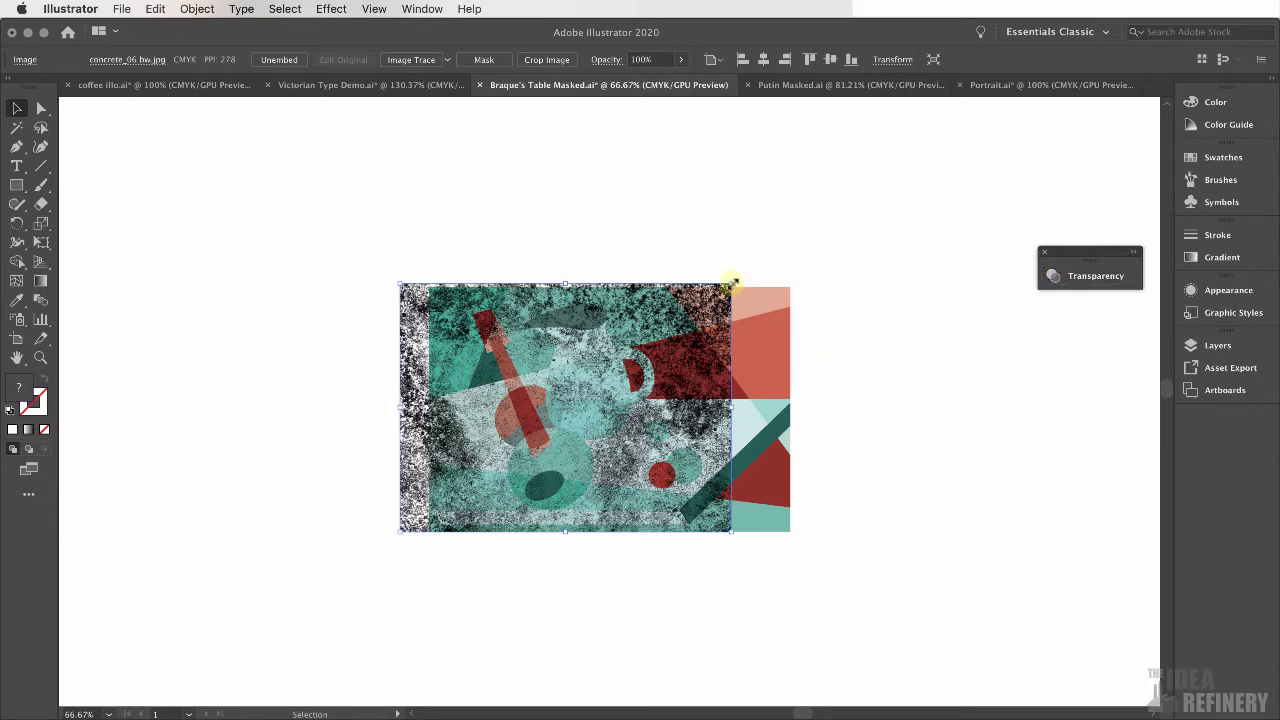
Enlarge the texture by its corners so it extends past the artwork on every side
drag(733, 283, 898, 189)
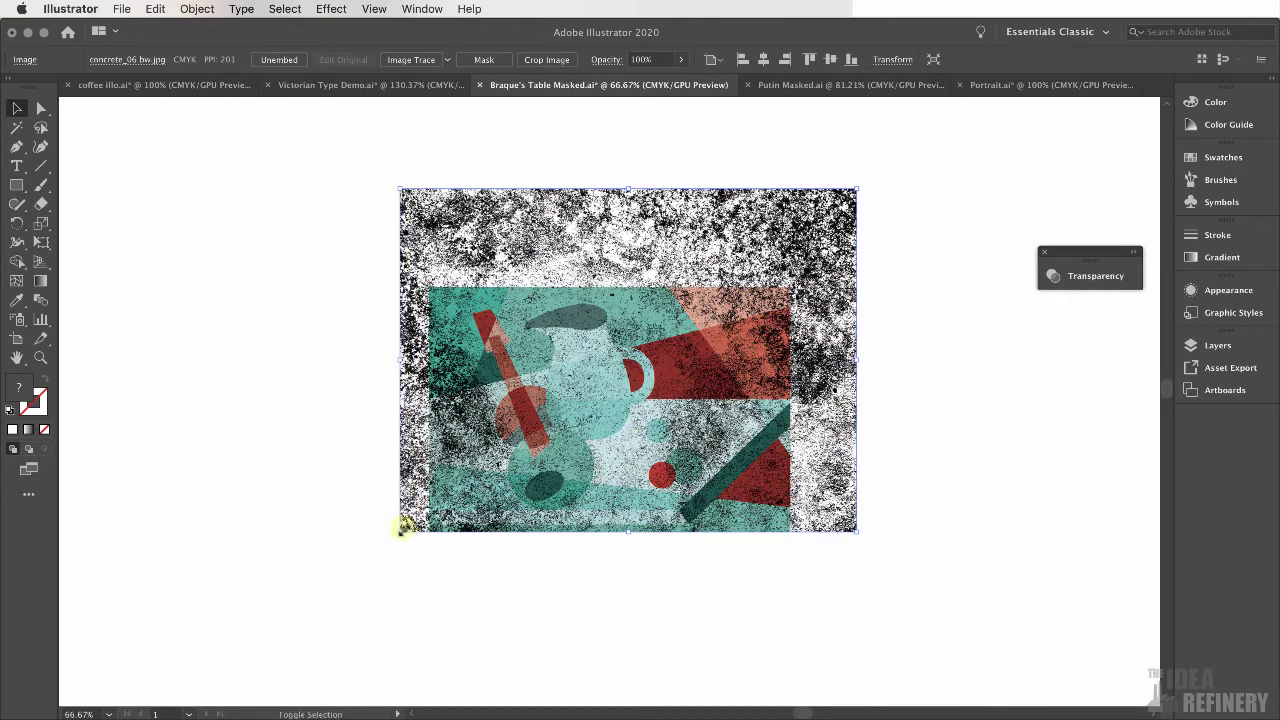
drag(400, 529, 327, 588)
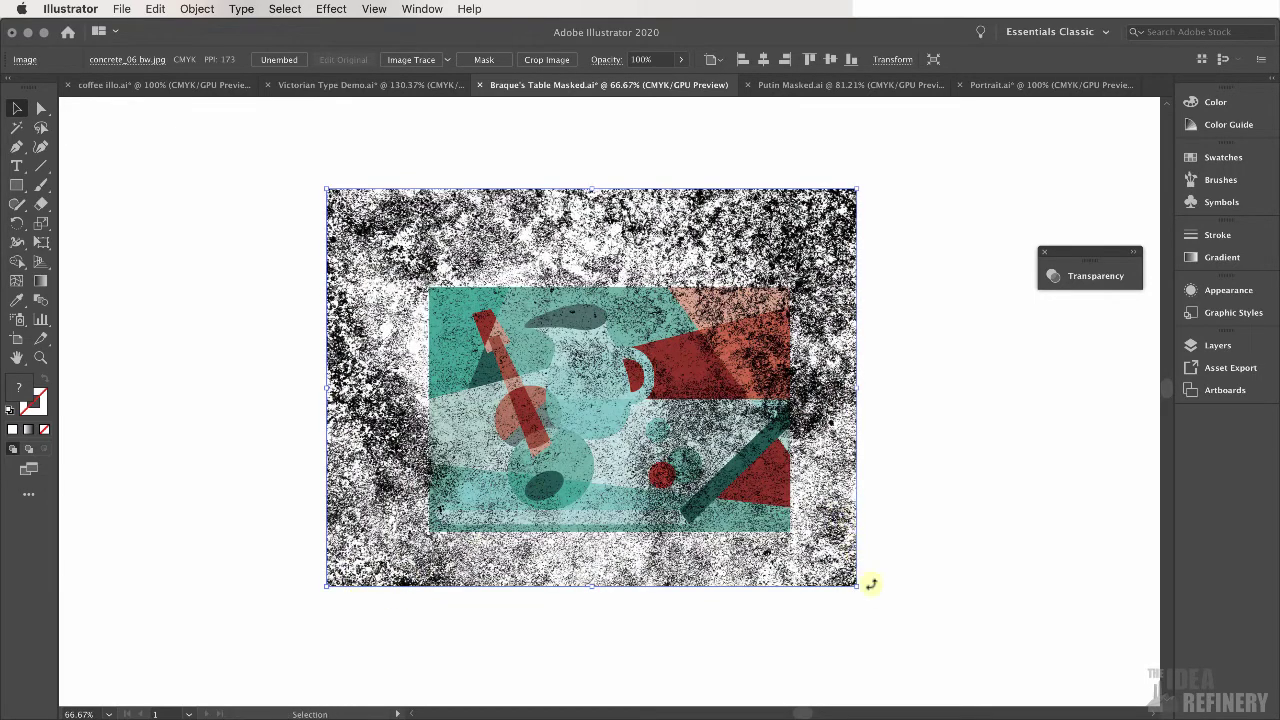
drag(854, 583, 903, 620)
drag(843, 371, 855, 365)
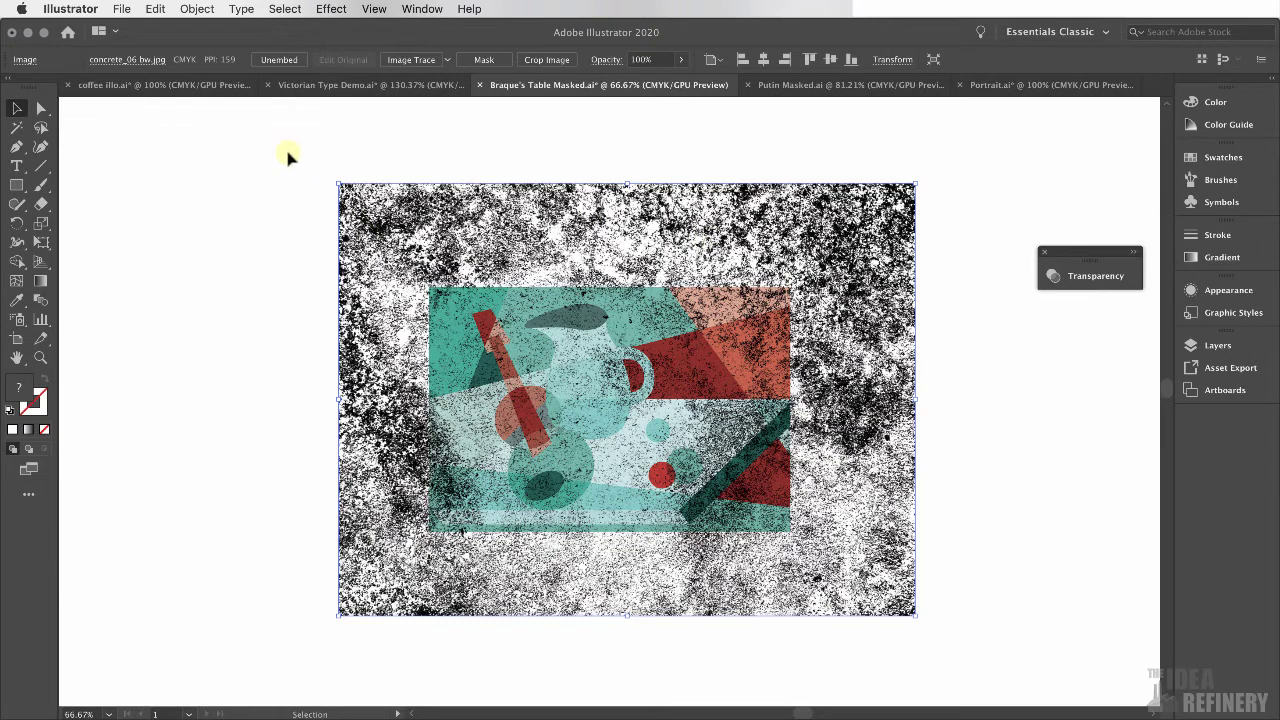
Marquee-select the concrete texture and still life together, then zoom in on the jug and back out
drag(327, 174, 860, 532)
drag(958, 614, 949, 619)
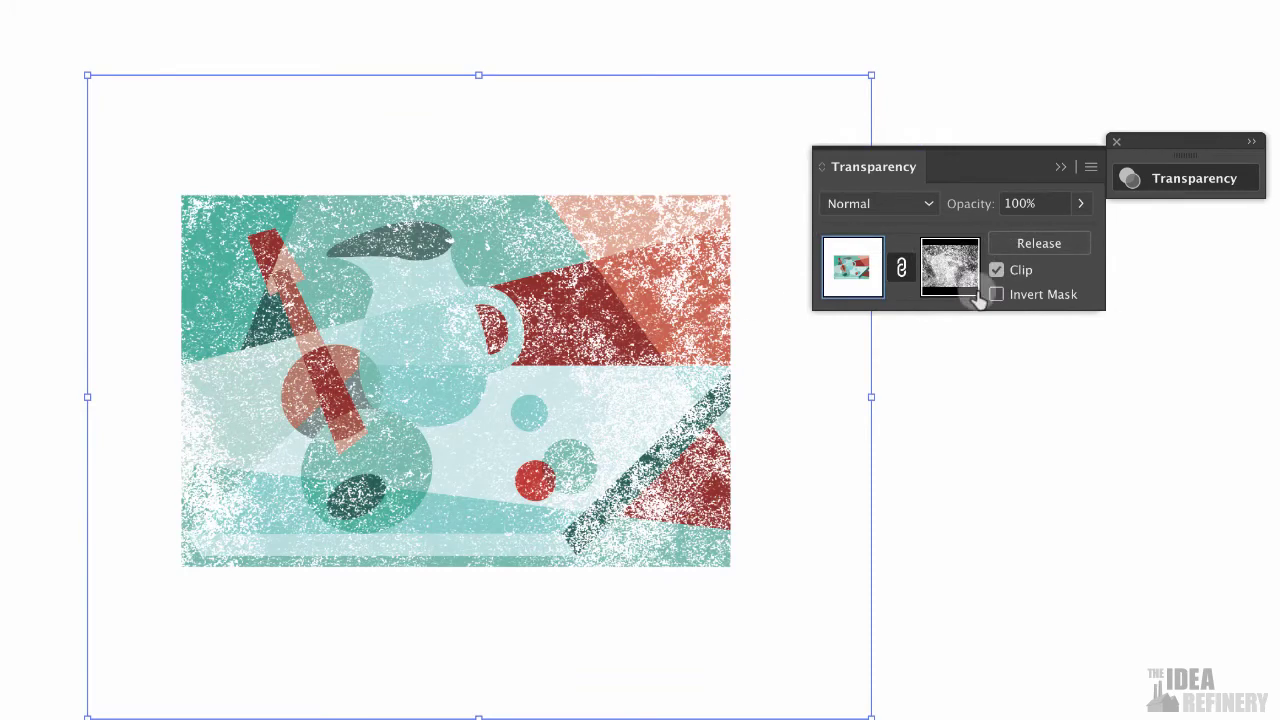
click(611, 284)
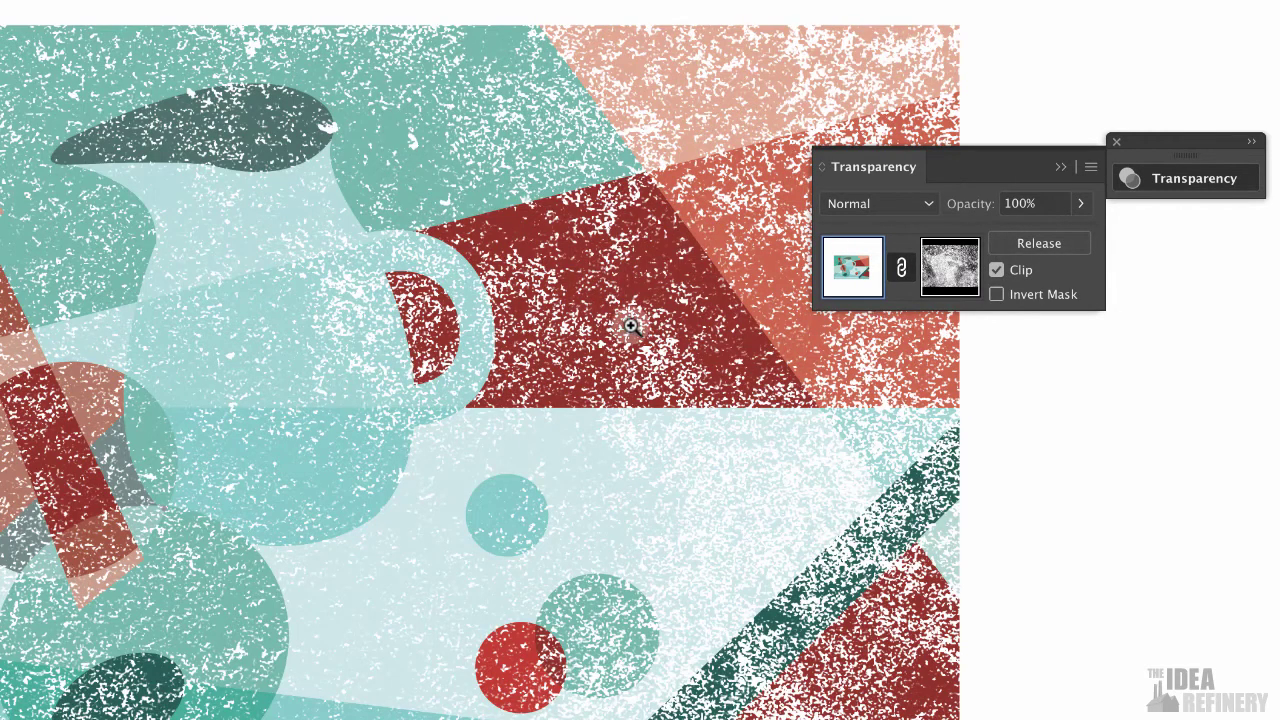
key(ctrl+0)
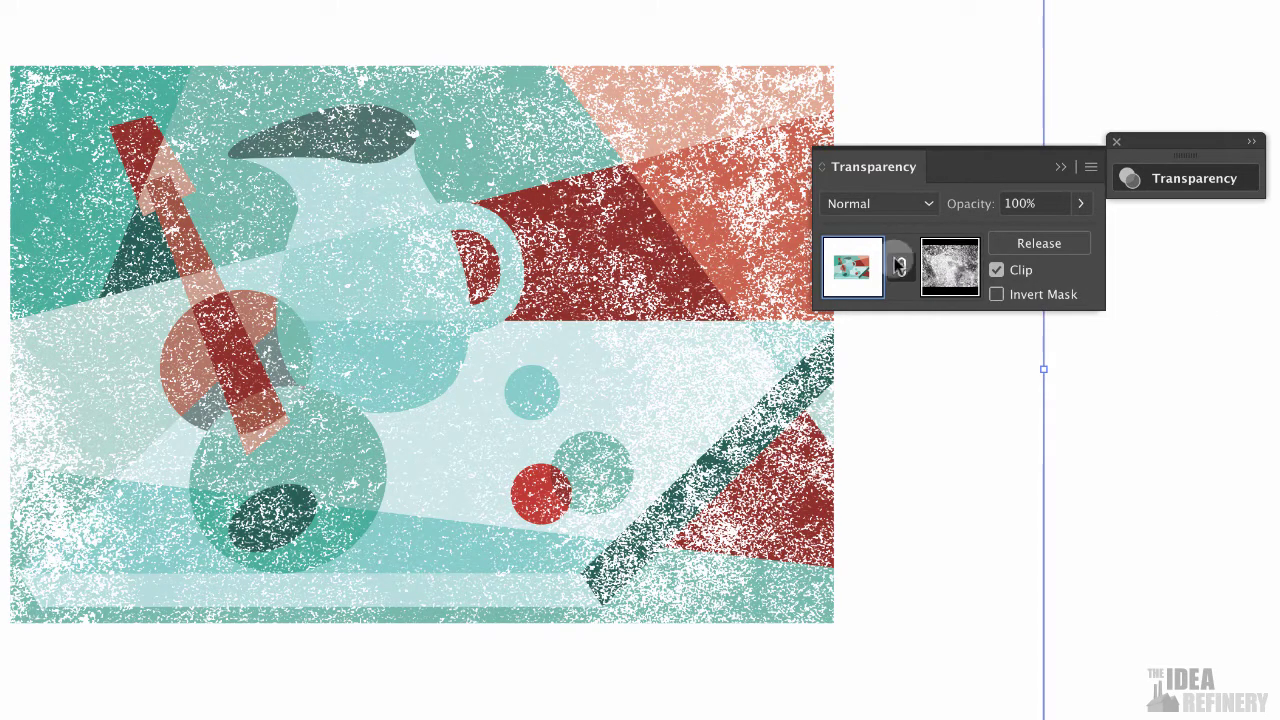
Edit the opacity mask, trying Invert Mask and Clip before leaving Clip on and Invert off
click(955, 271)
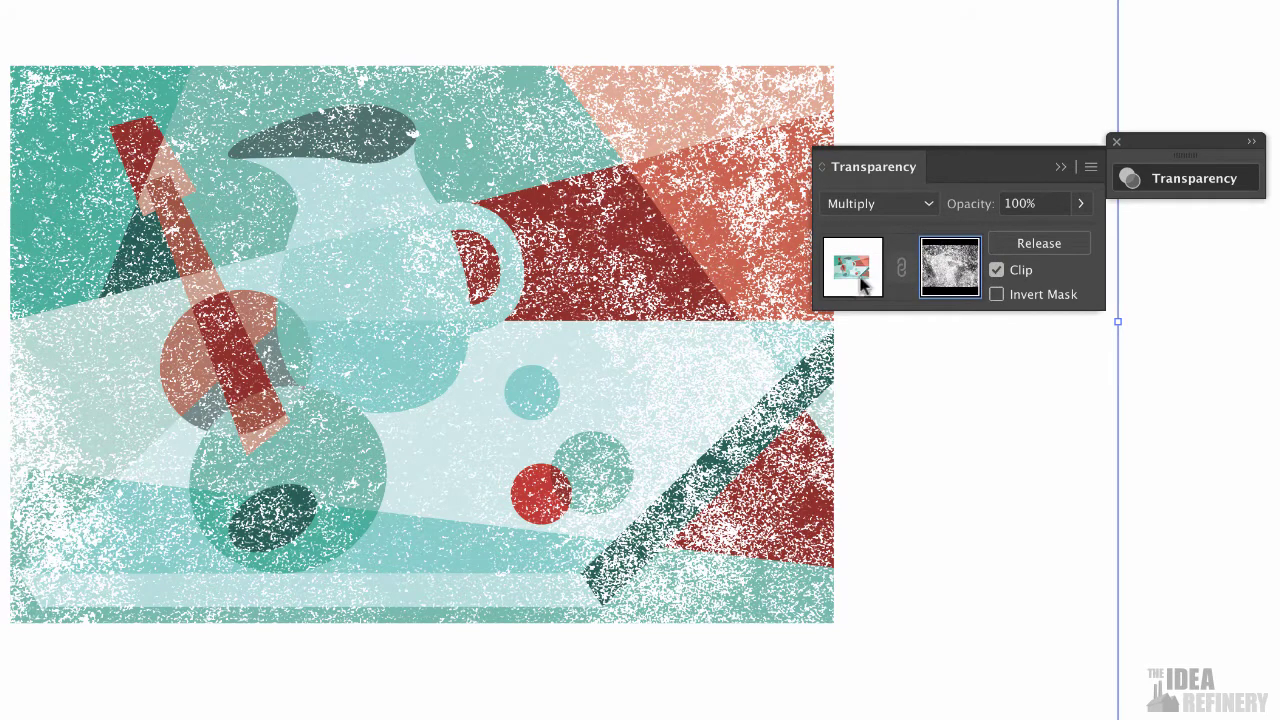
drag(962, 393, 990, 464)
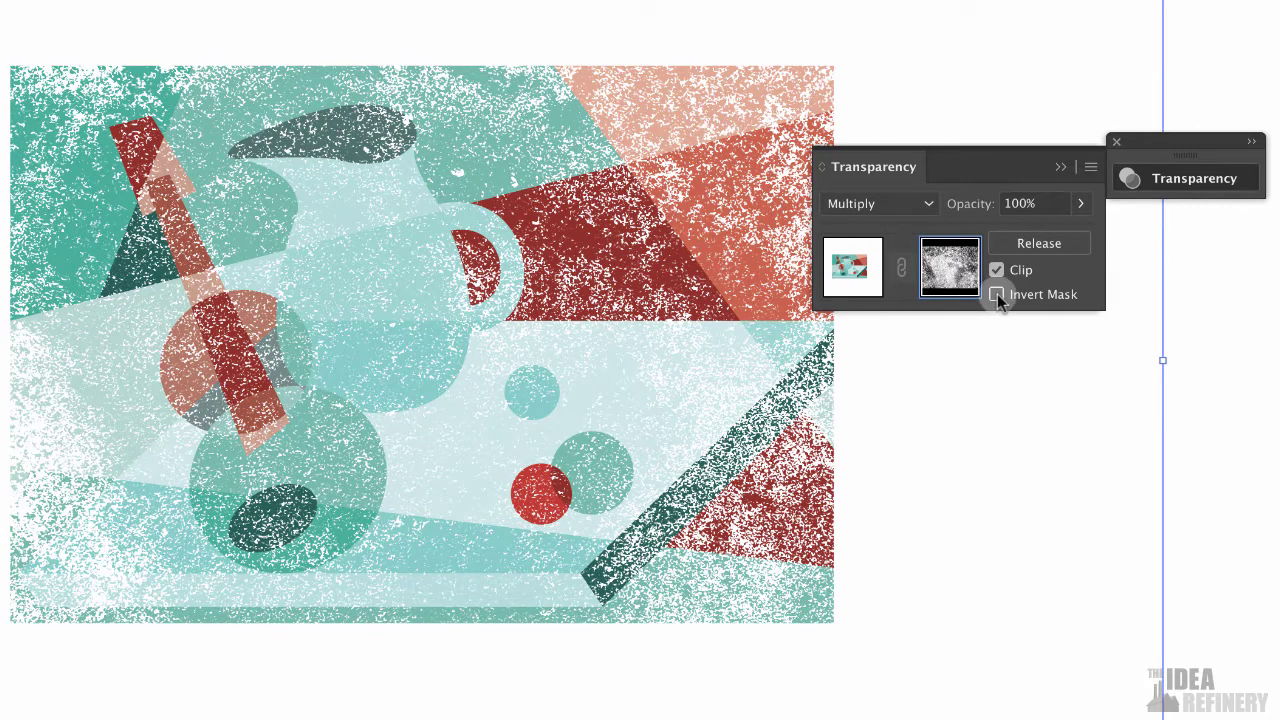
click(996, 294)
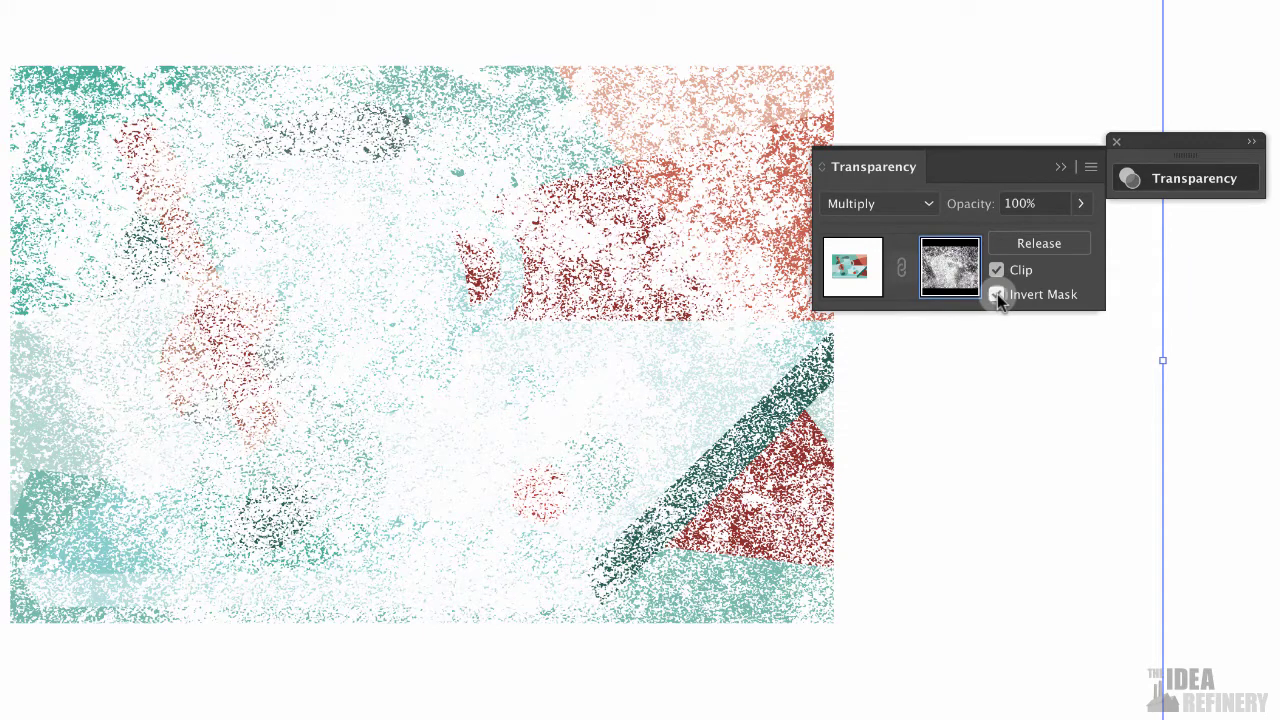
click(997, 294)
click(996, 269)
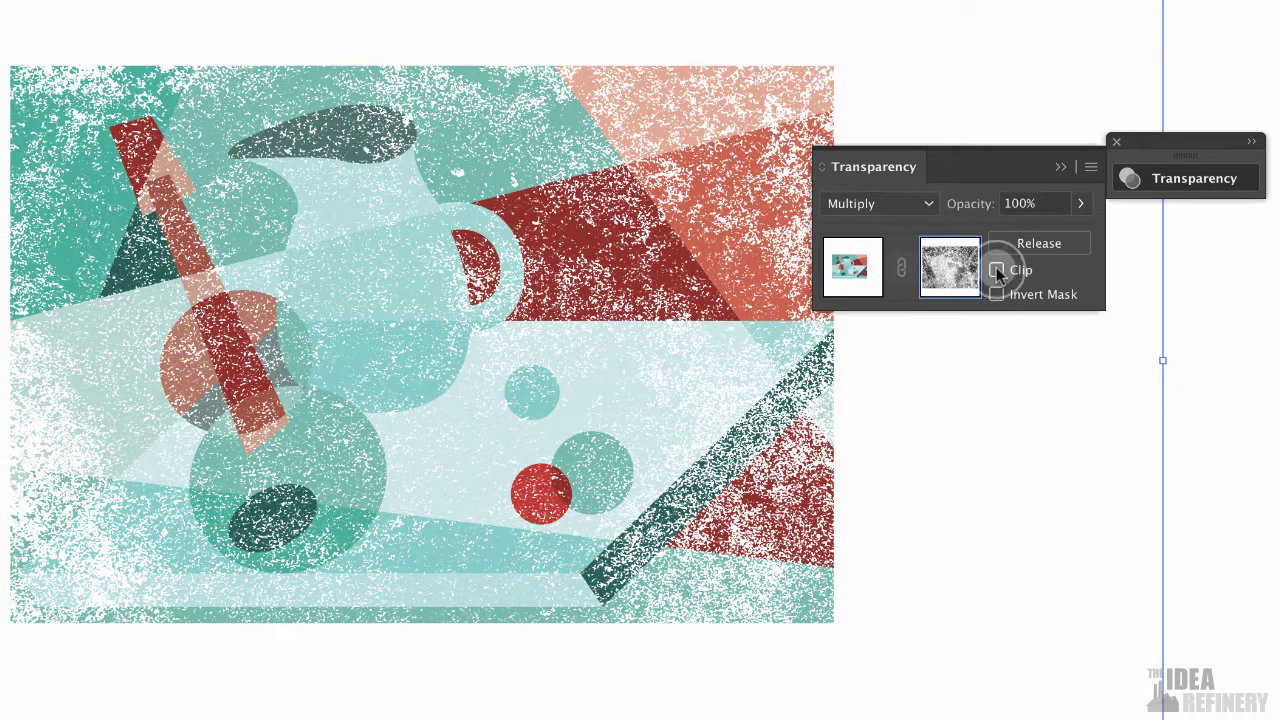
click(997, 271)
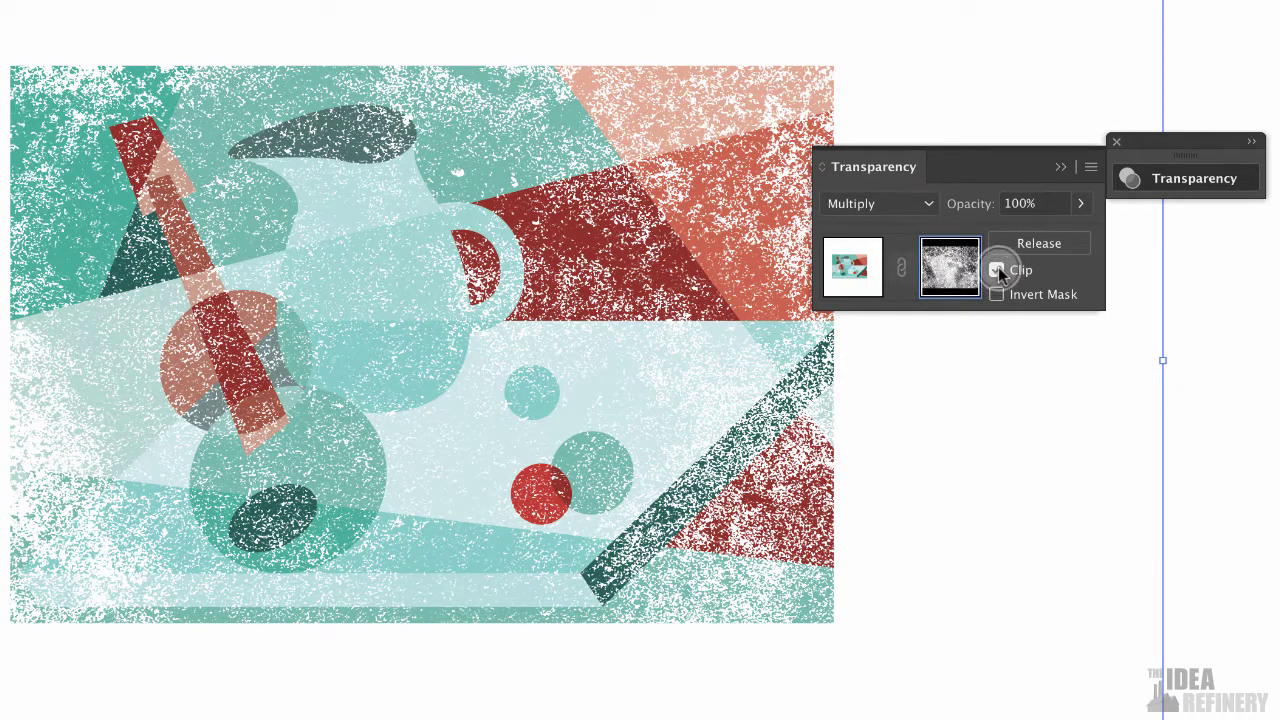
Exit mask editing and undo the accidental move of the artwork
click(848, 268)
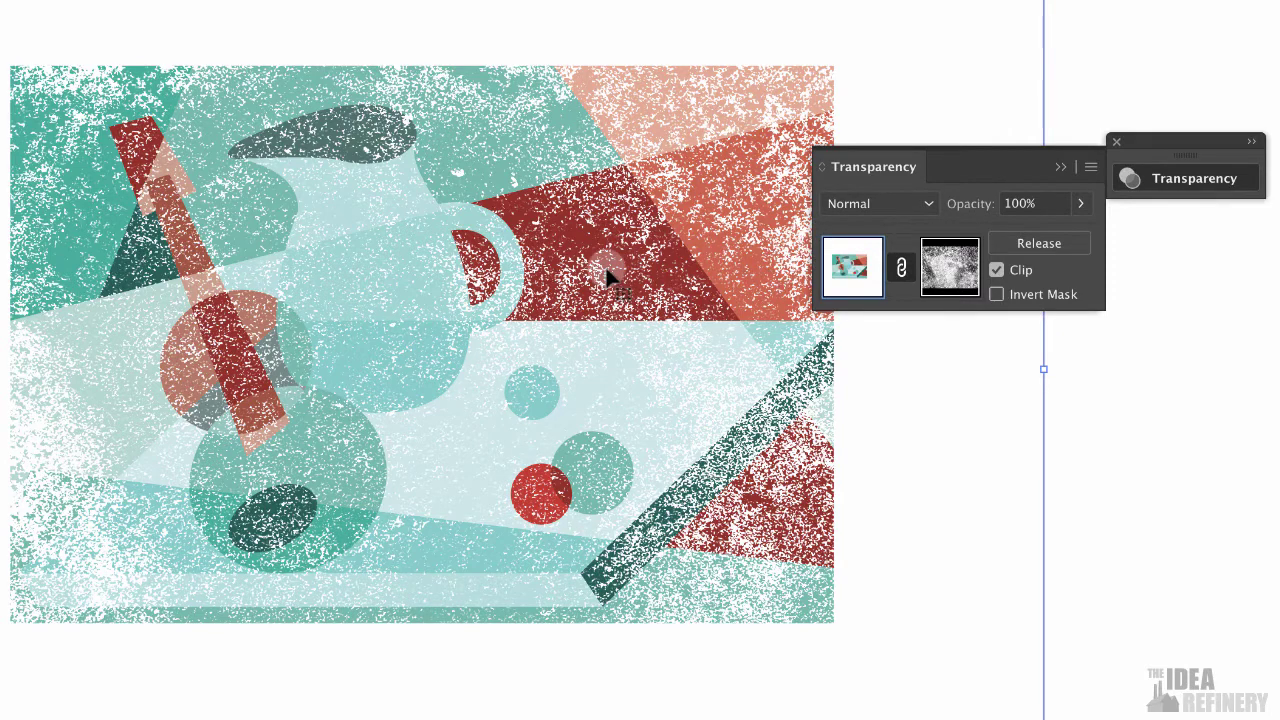
drag(608, 277, 574, 261)
key(ctrl+z)
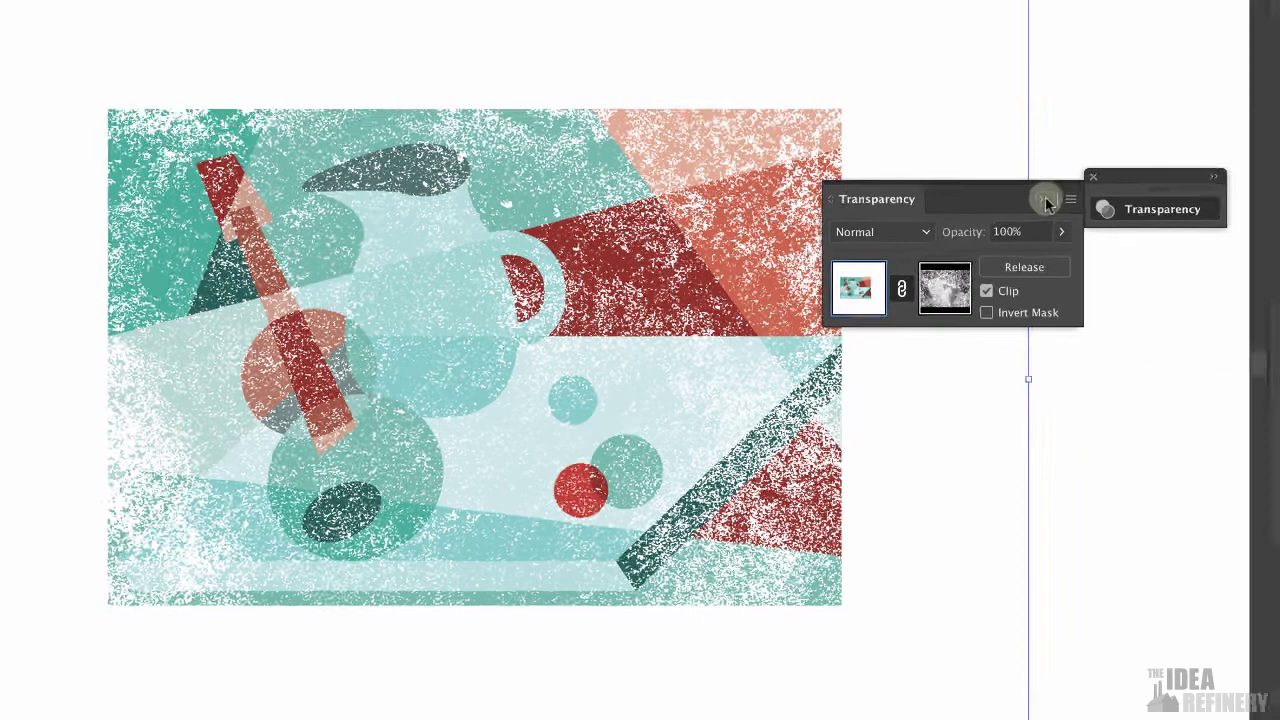
Place Grungemaps0008_L.jpg, sizing it to cover the whole still life and beyond
click(1060, 168)
click(121, 9)
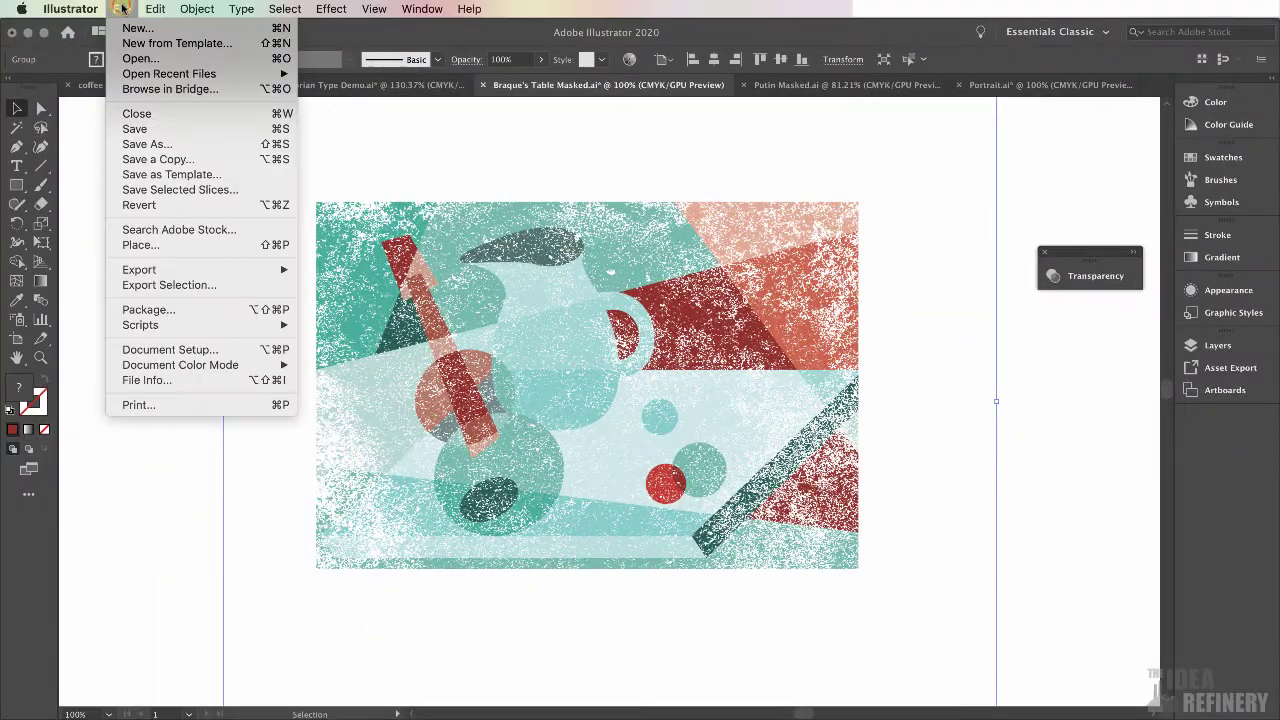
click(137, 245)
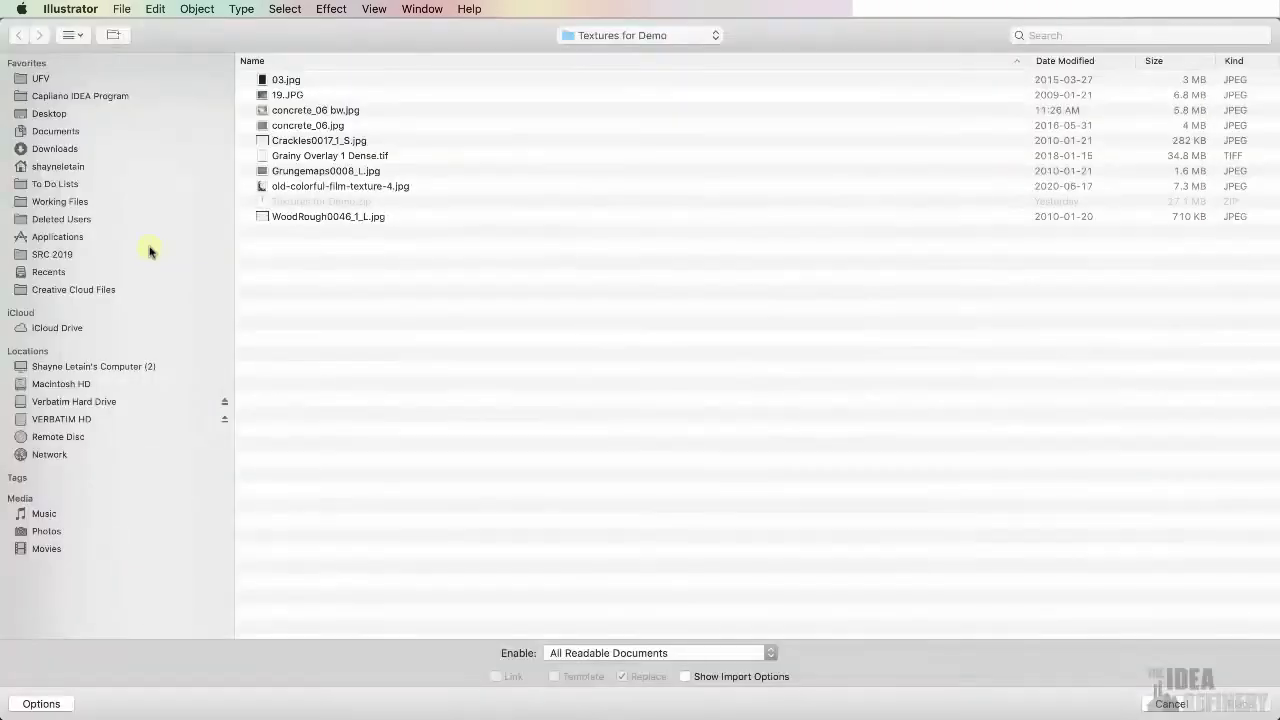
click(287, 171)
key(space)
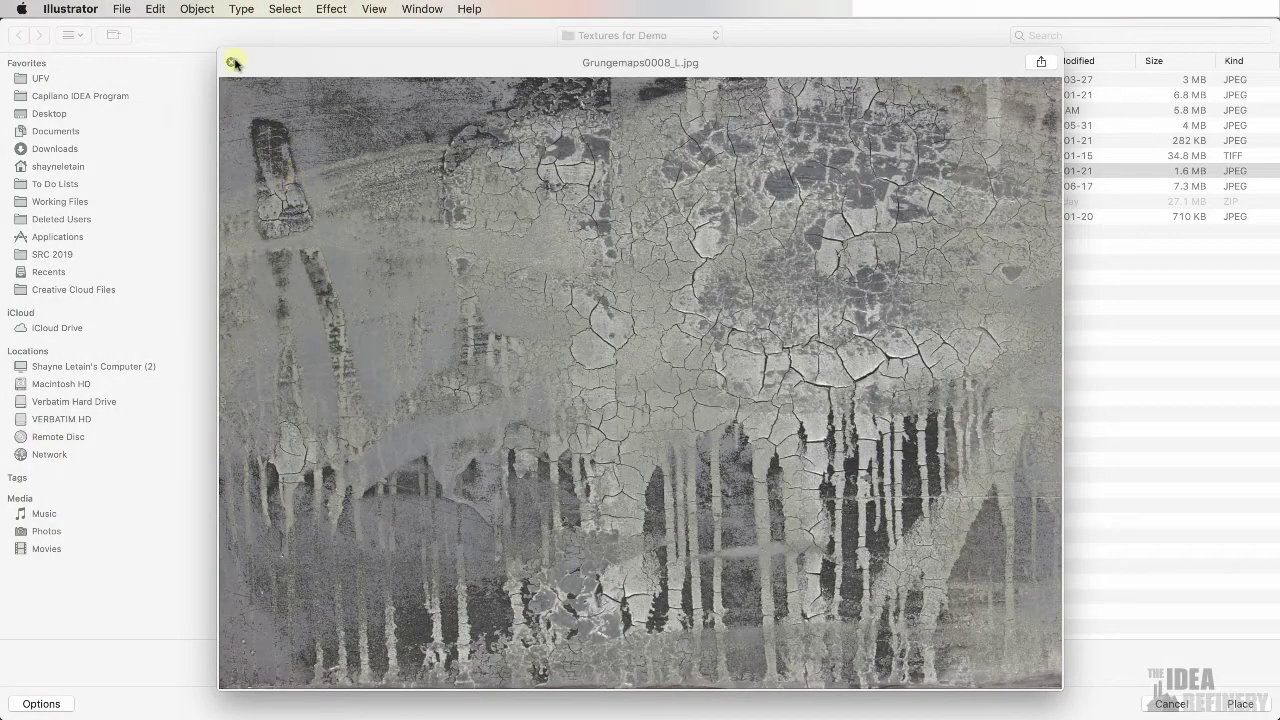
click(231, 63)
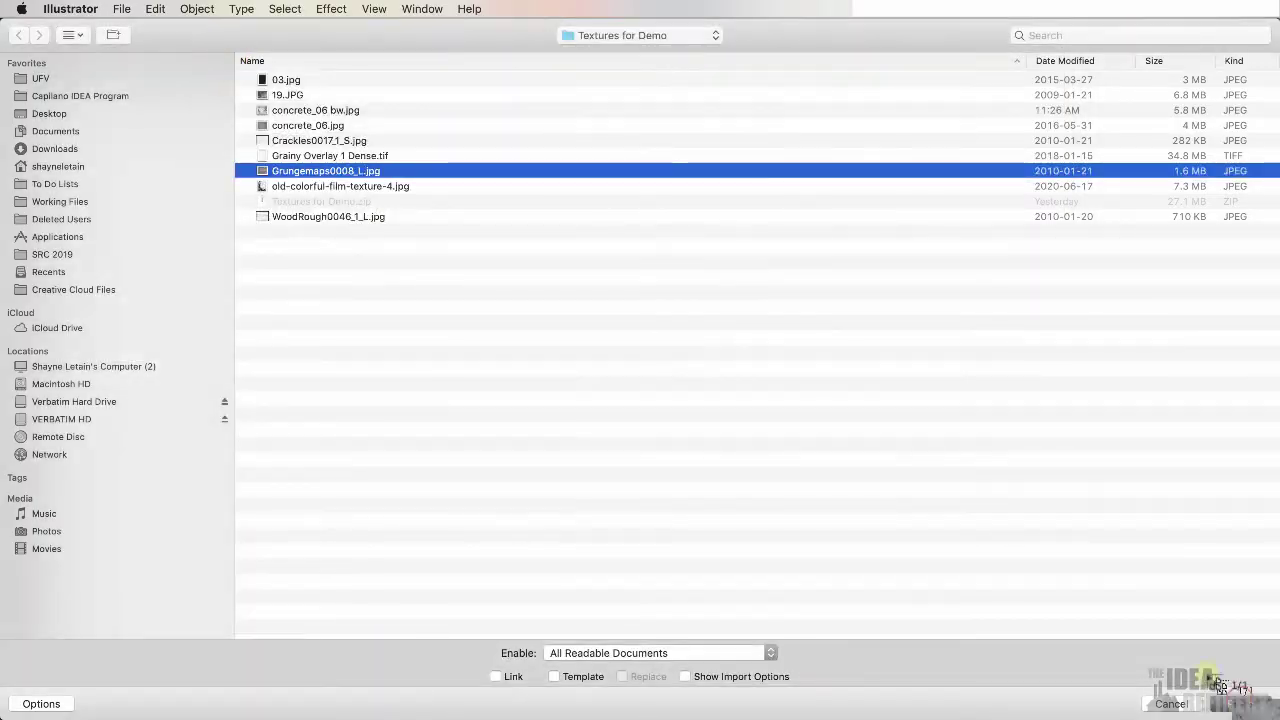
click(1239, 704)
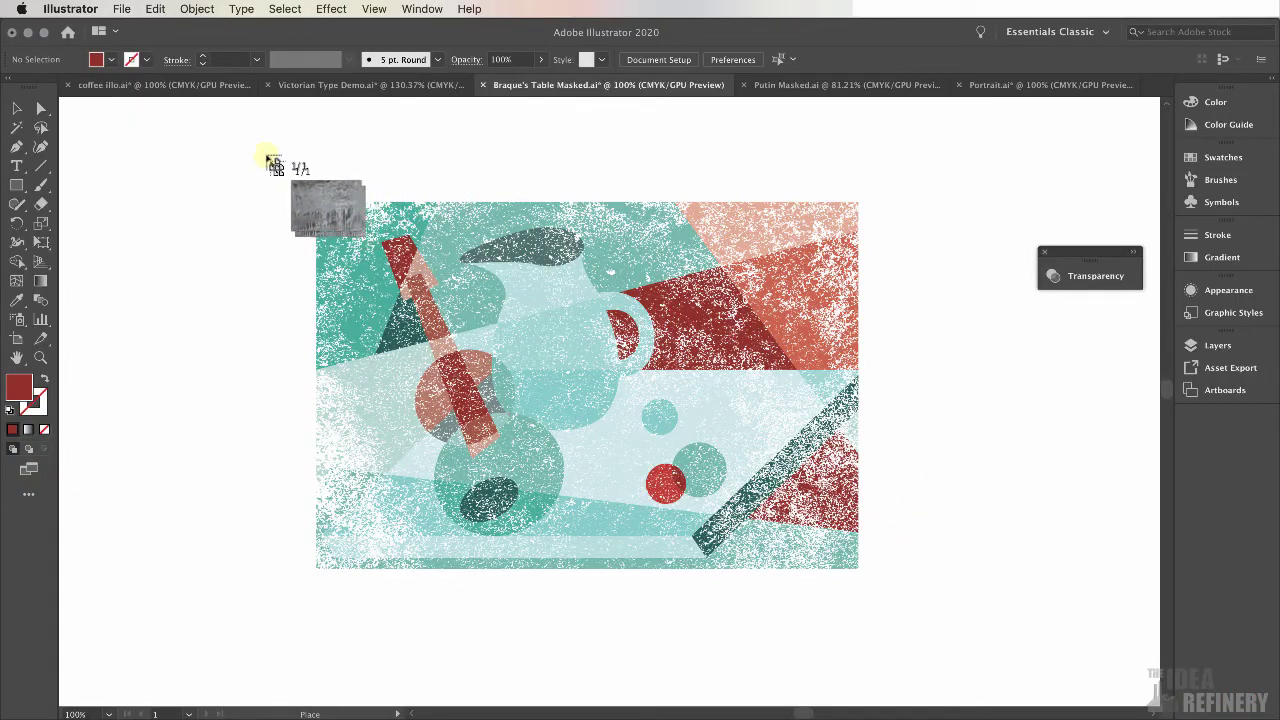
drag(278, 162, 988, 610)
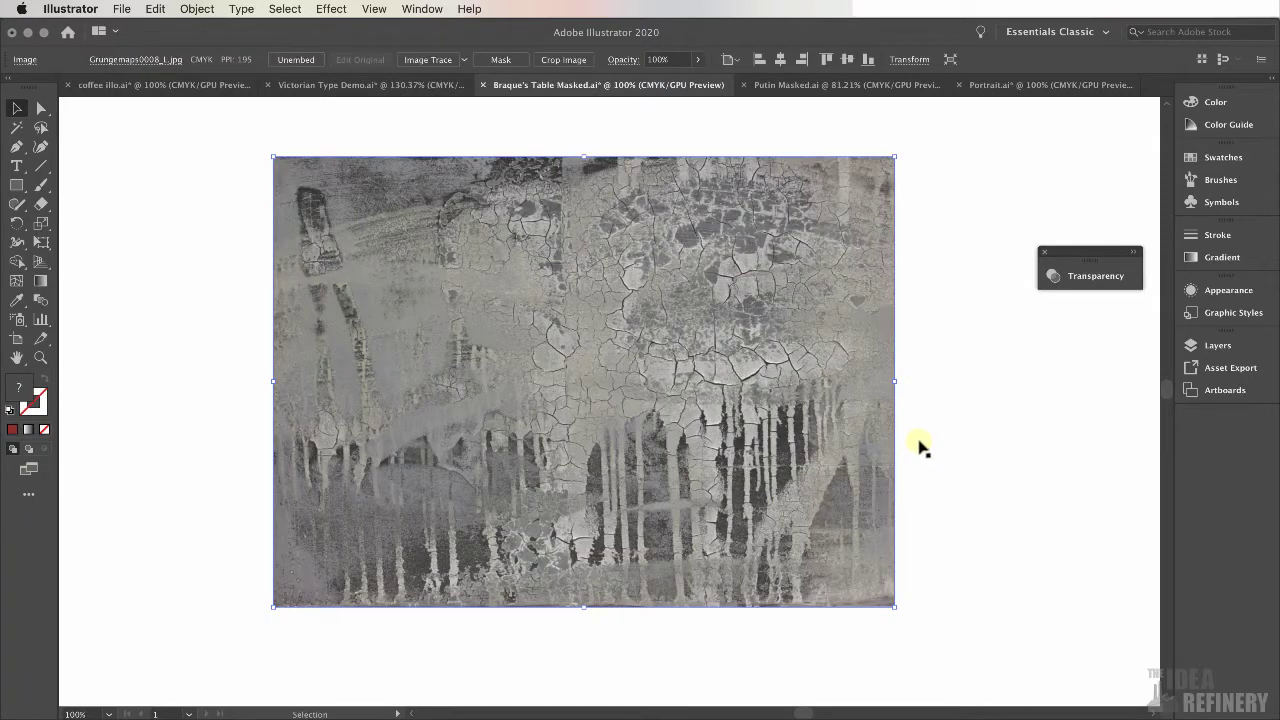
Try Overlay and Multiply on the grunge texture, then settle on Color Burn
click(1100, 276)
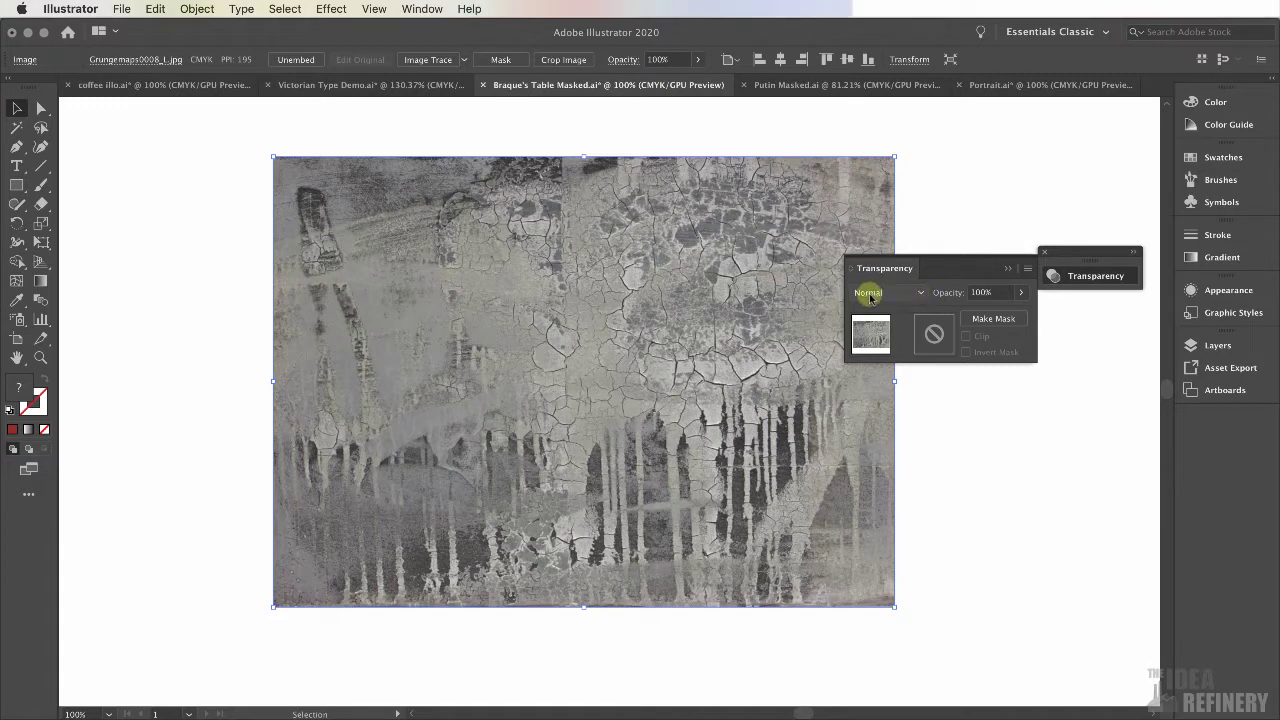
click(922, 293)
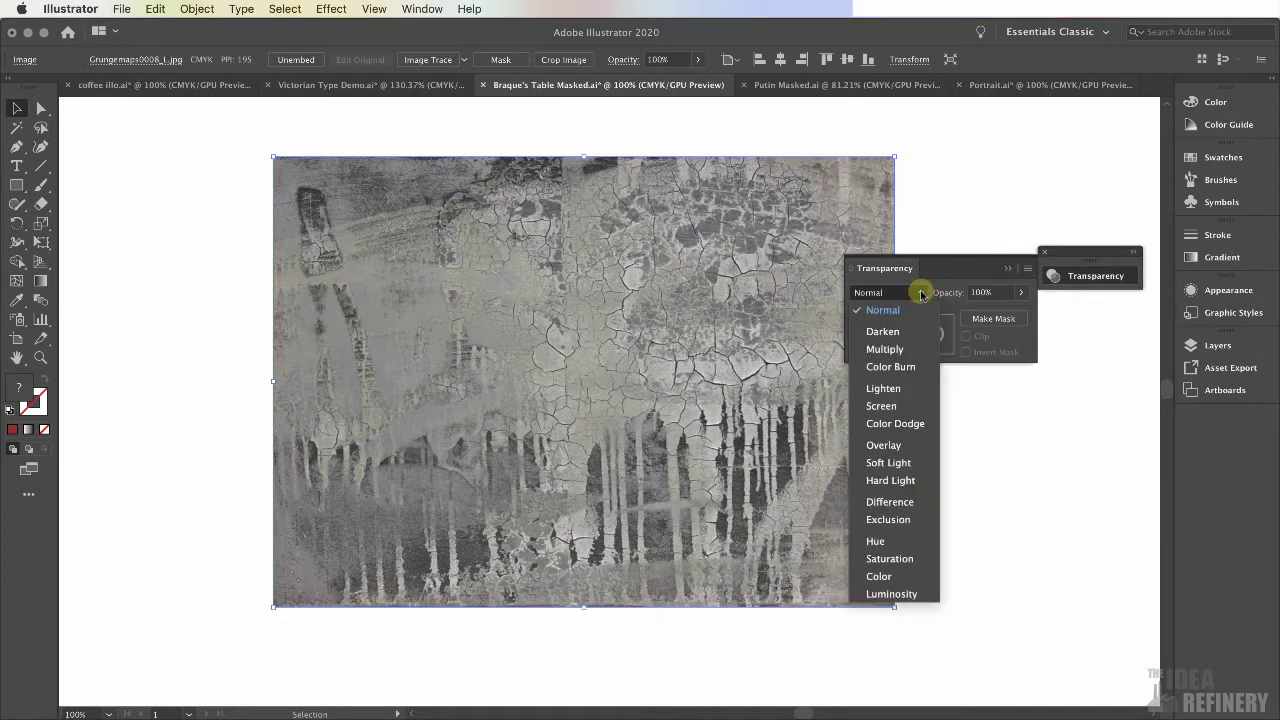
click(884, 445)
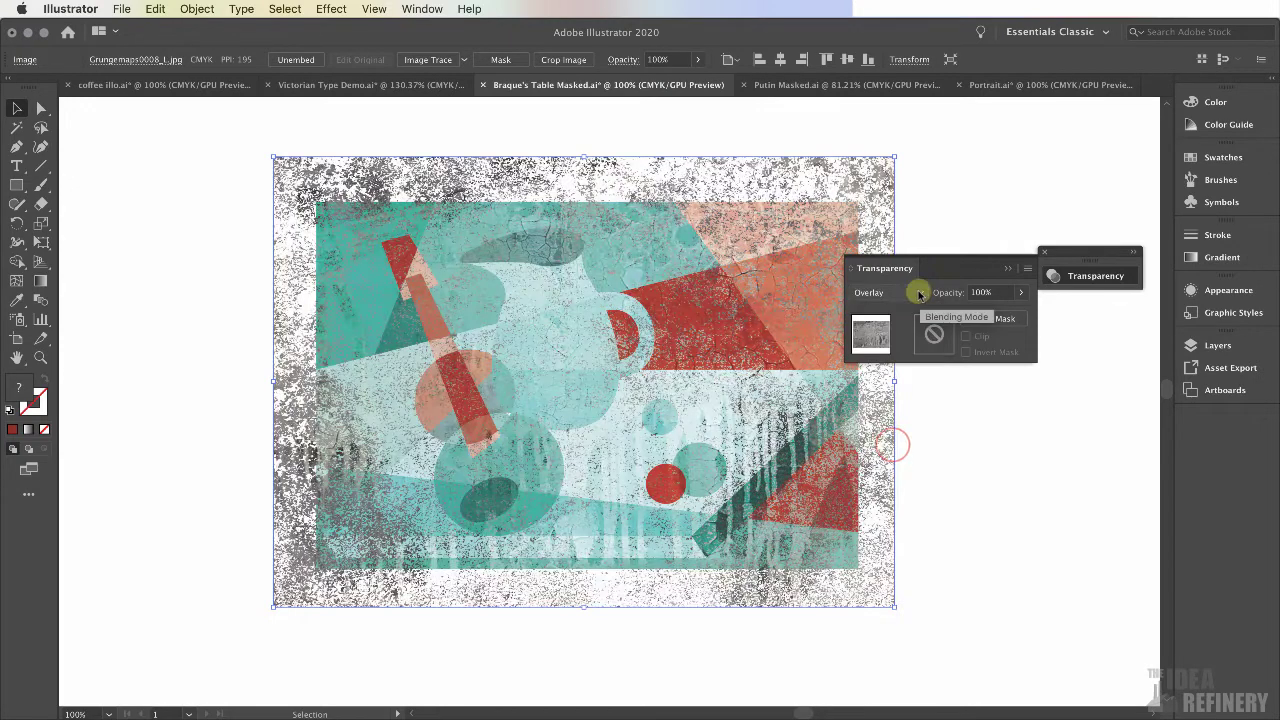
click(919, 293)
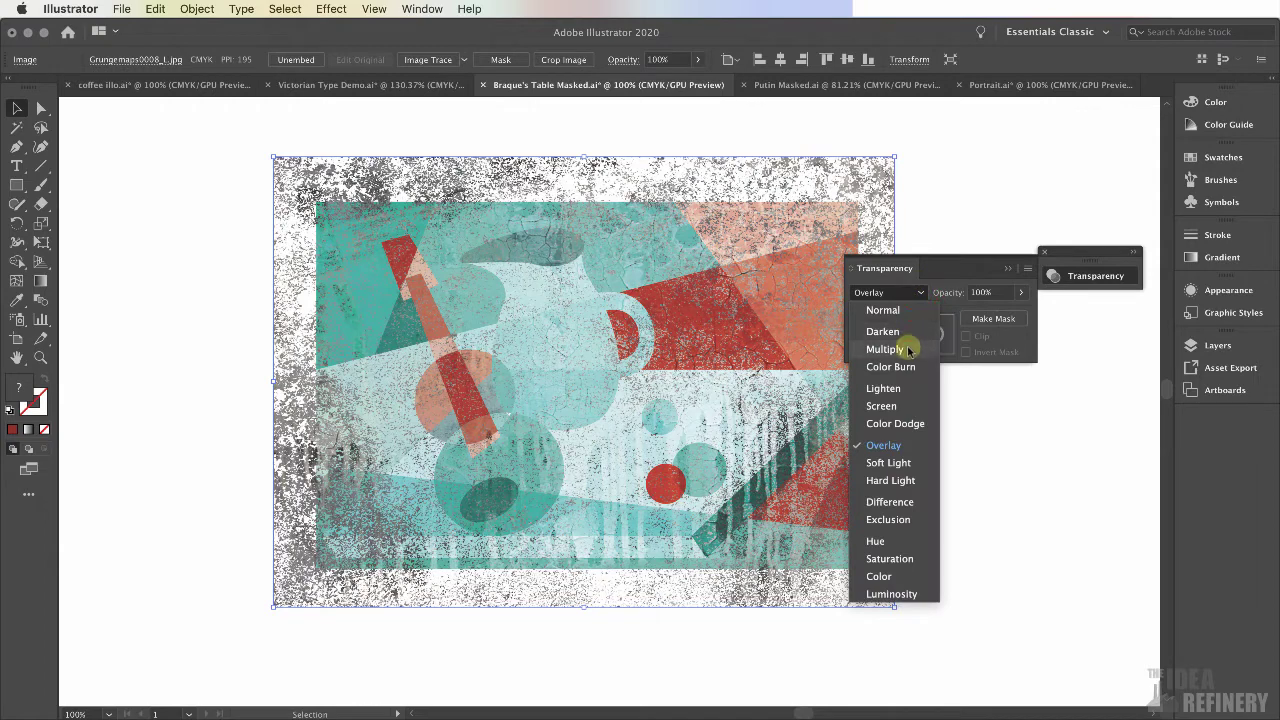
click(908, 350)
click(917, 291)
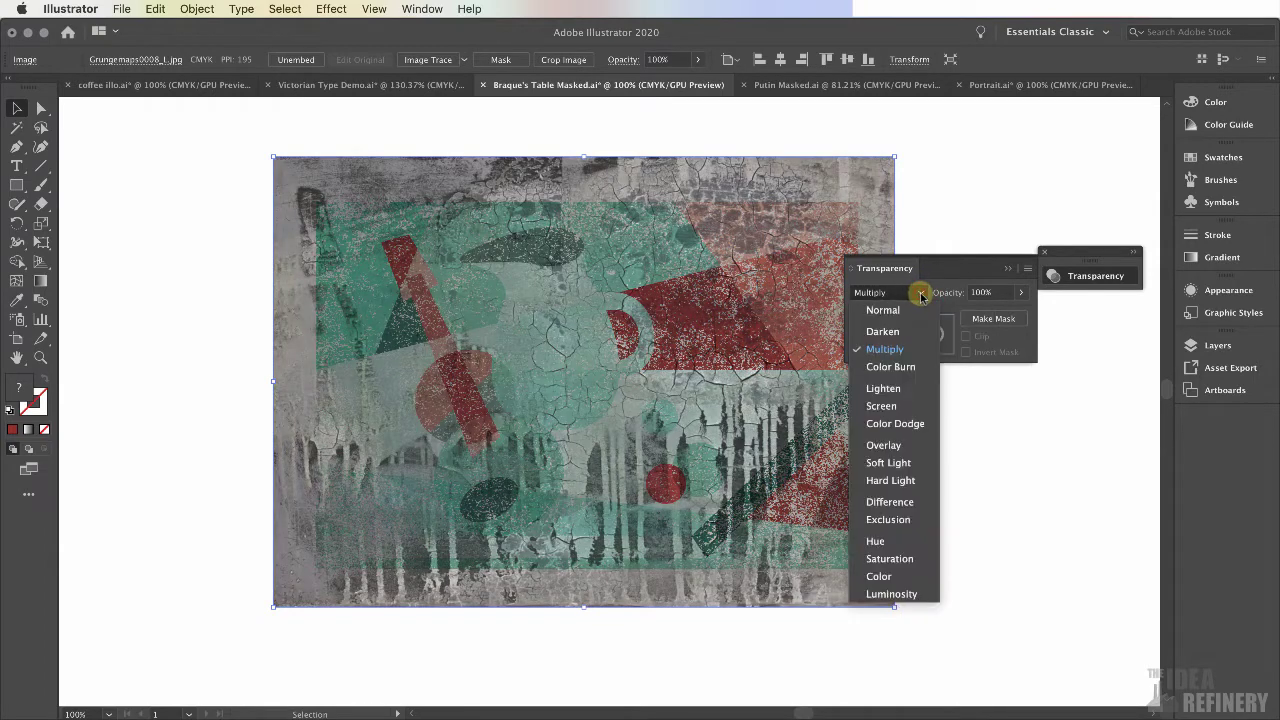
click(909, 367)
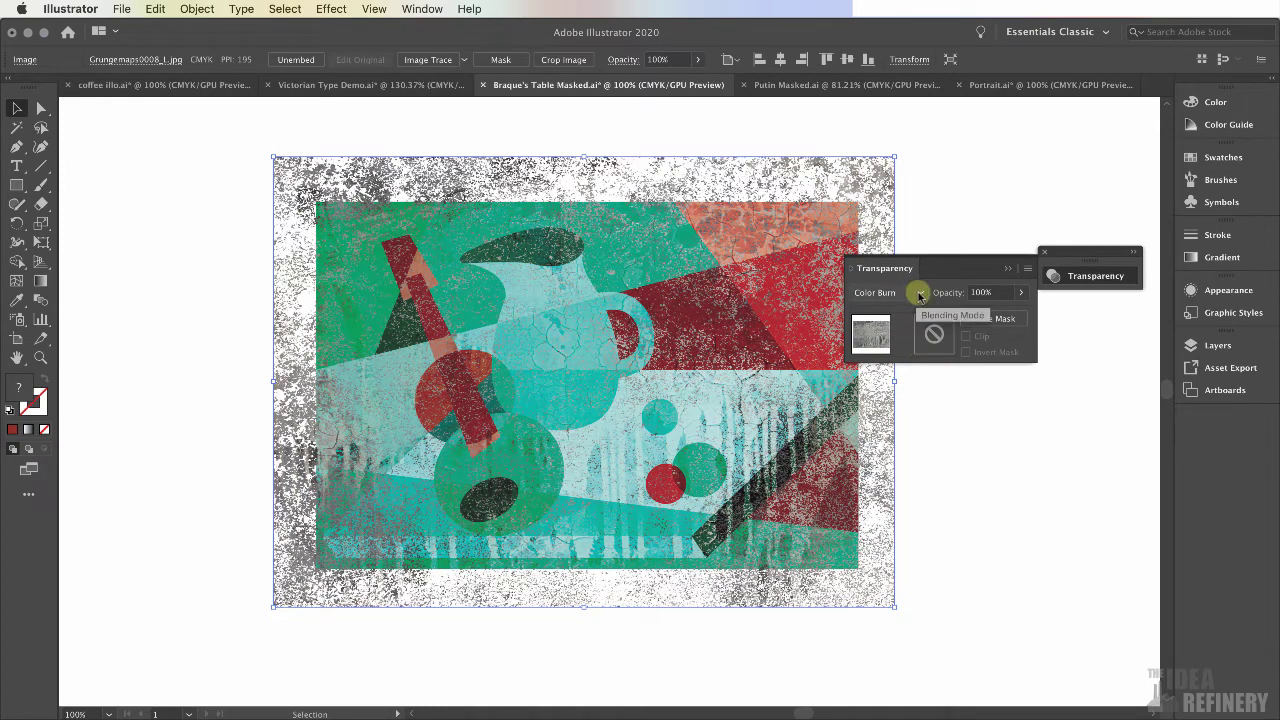
click(890, 236)
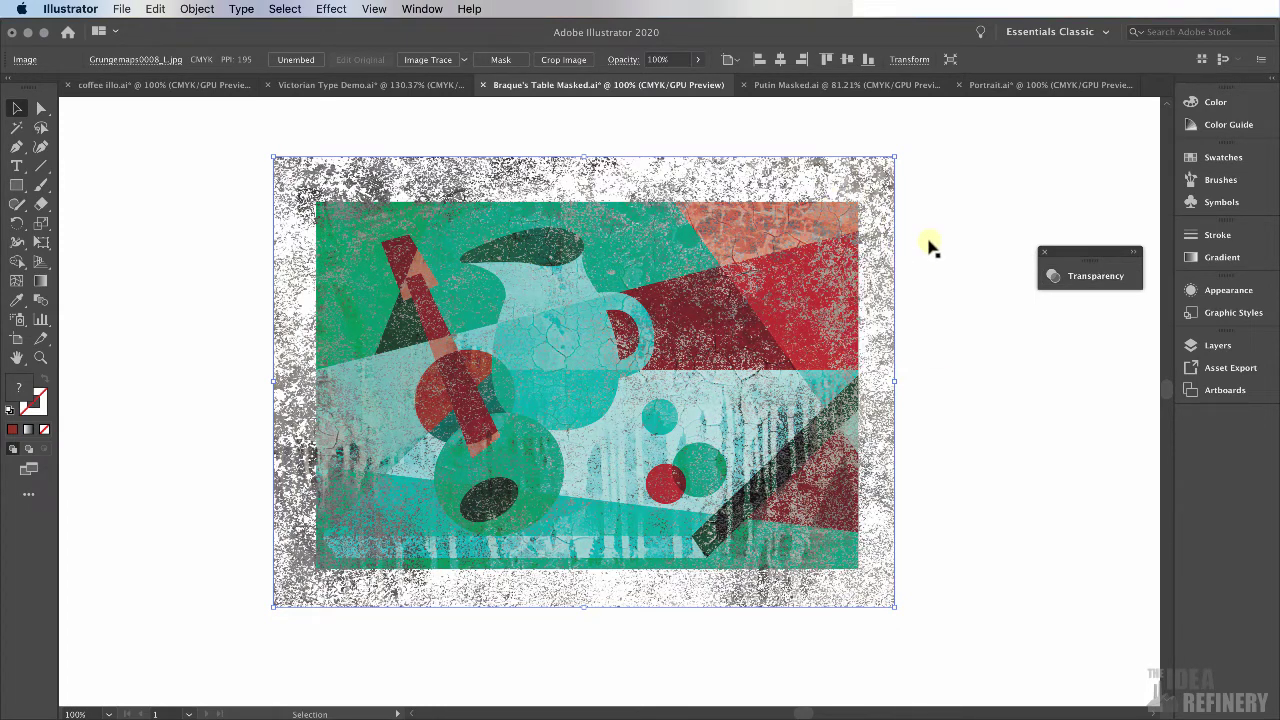
click(386, 262)
Draw a white-filled rectangle larger than the artwork
click(18, 187)
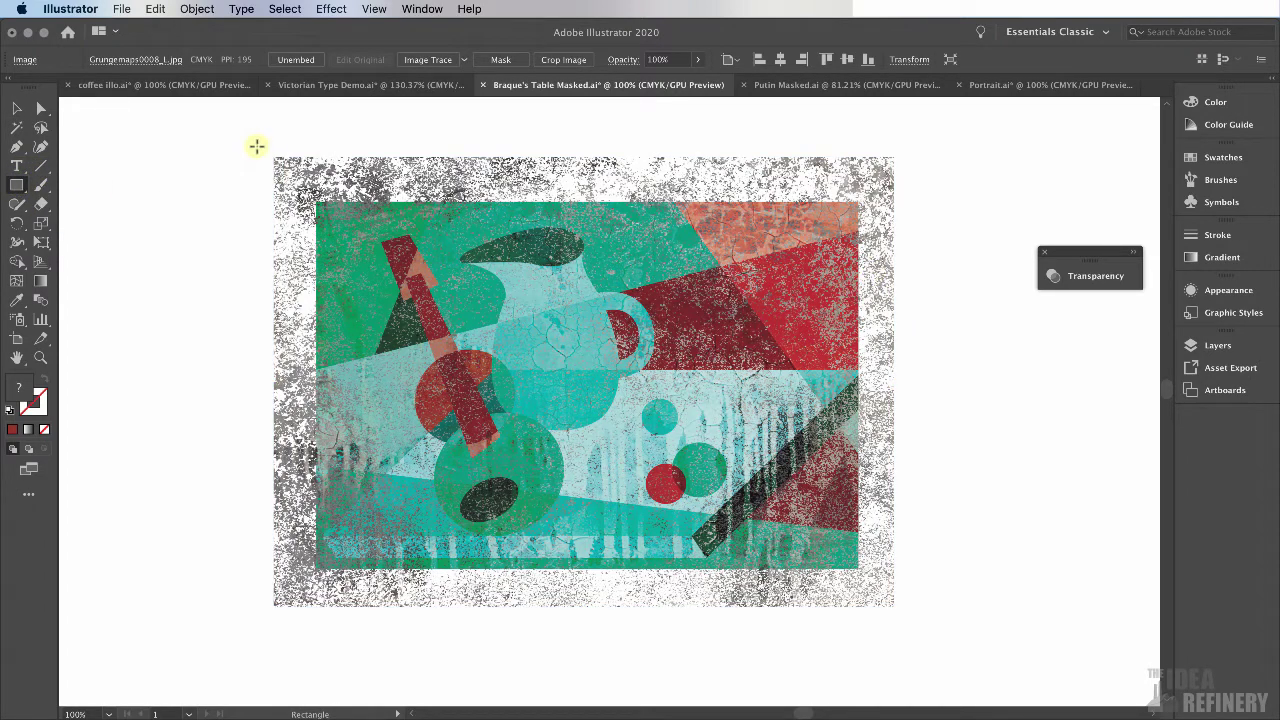
drag(258, 145, 913, 618)
key(F6)
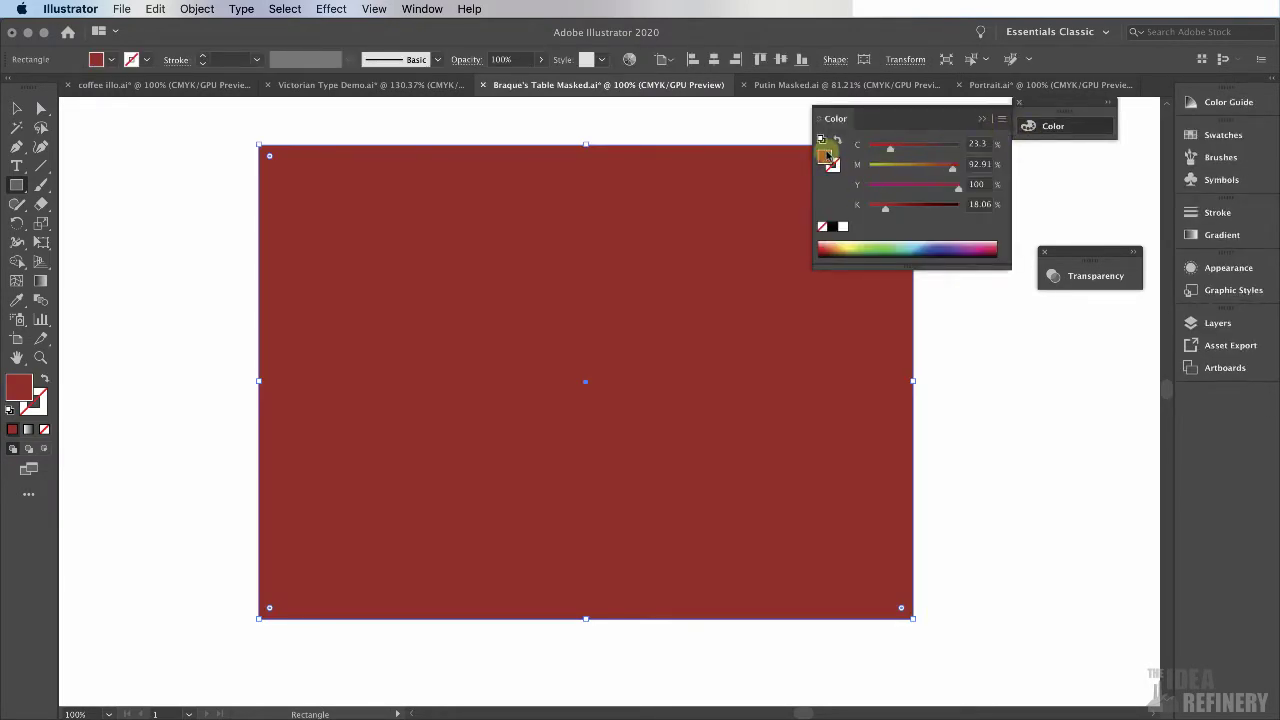
click(843, 227)
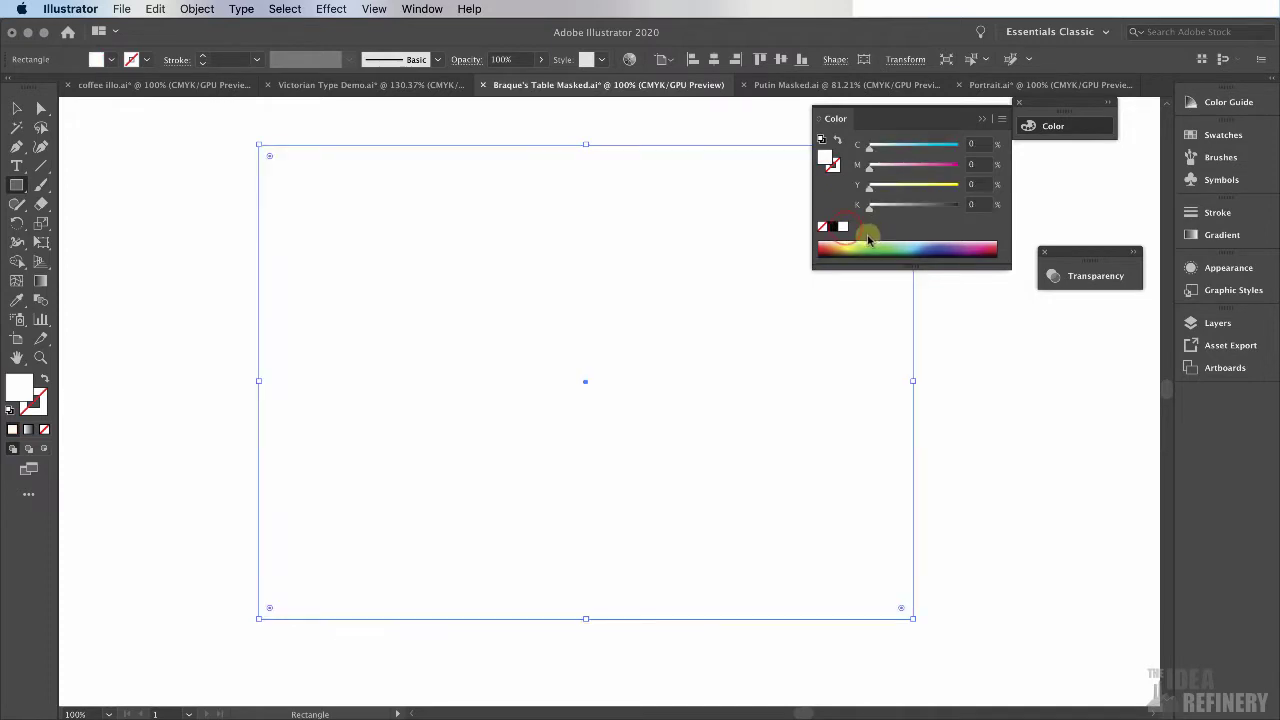
click(982, 119)
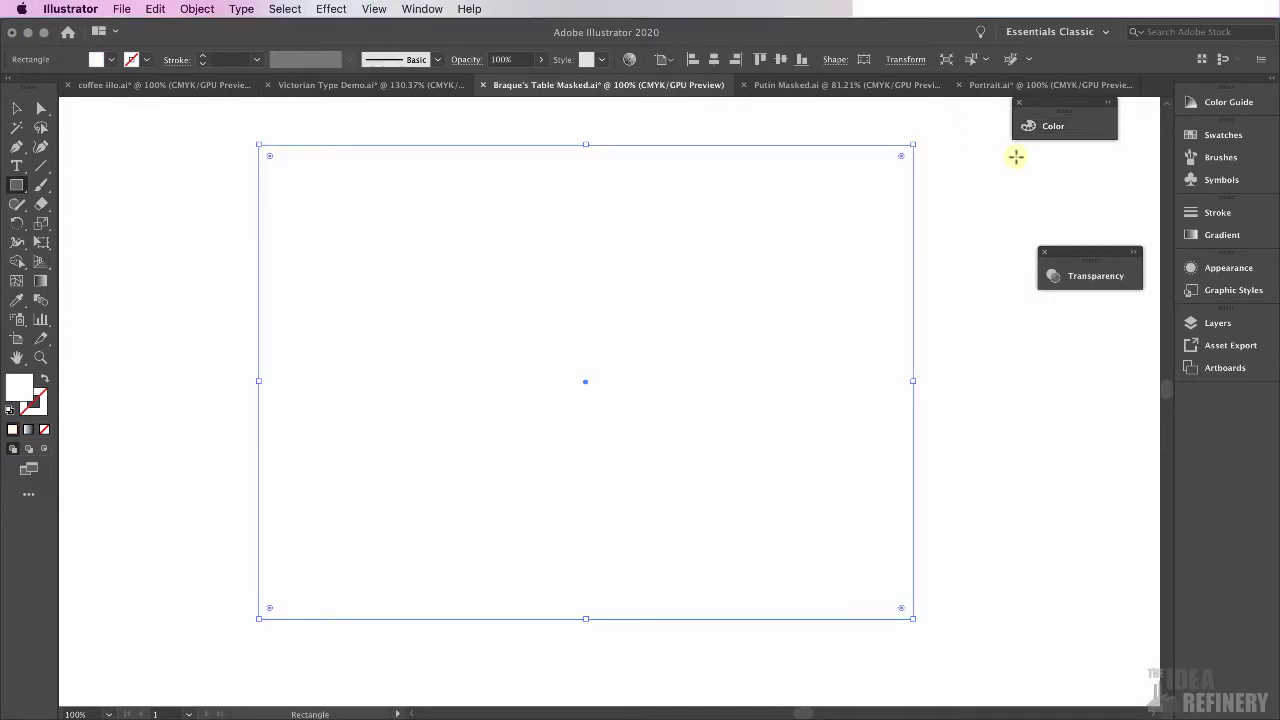
key(v)
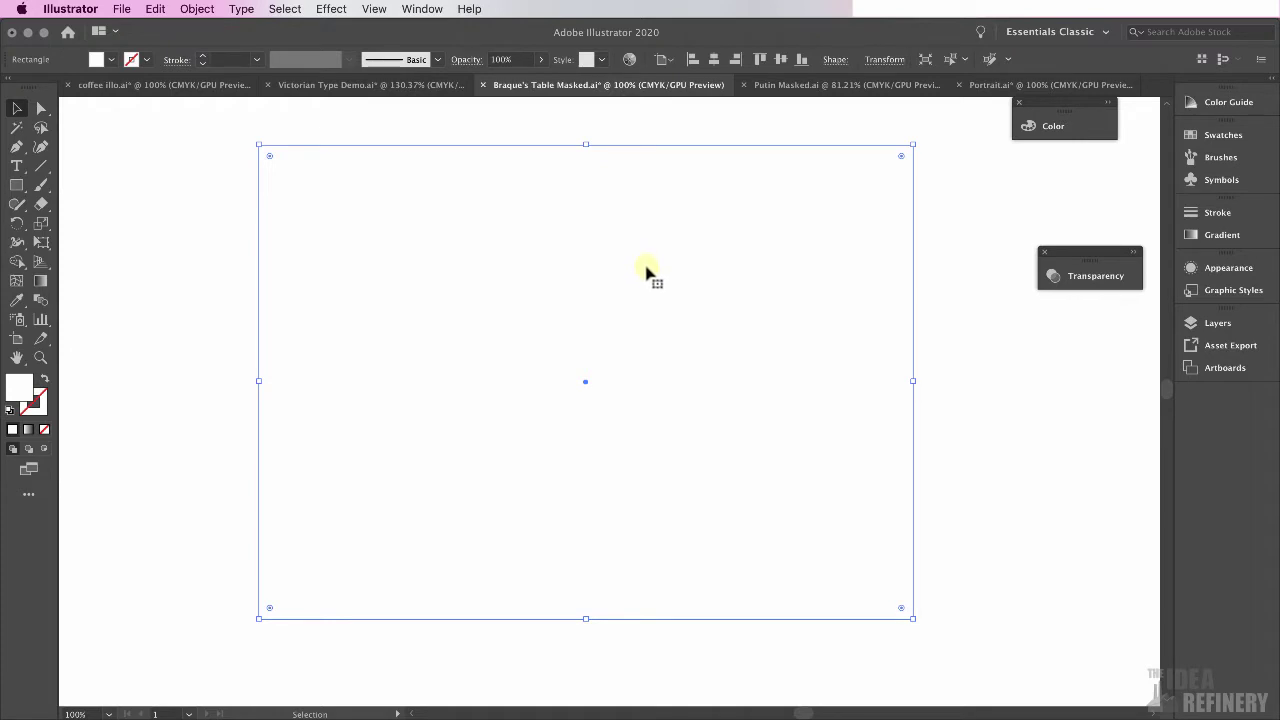
Send the white rectangle to the back behind the still life
click(195, 9)
mouse_move(206, 46)
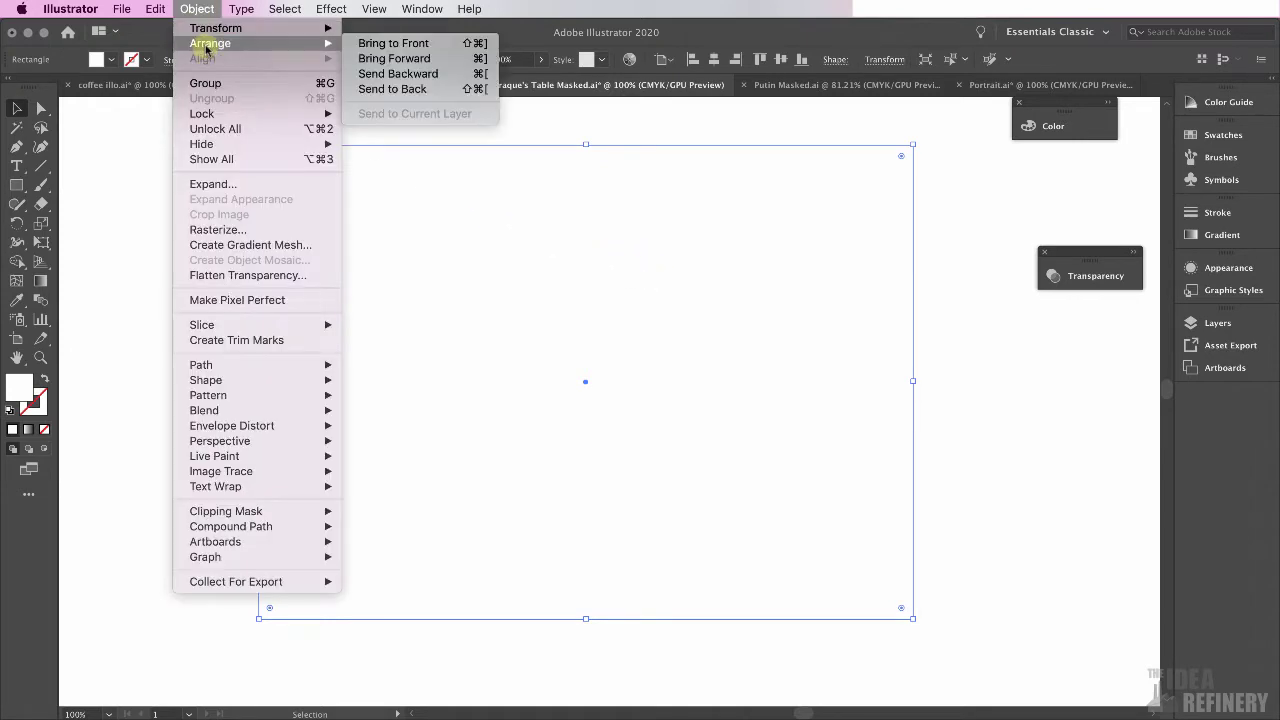
click(392, 89)
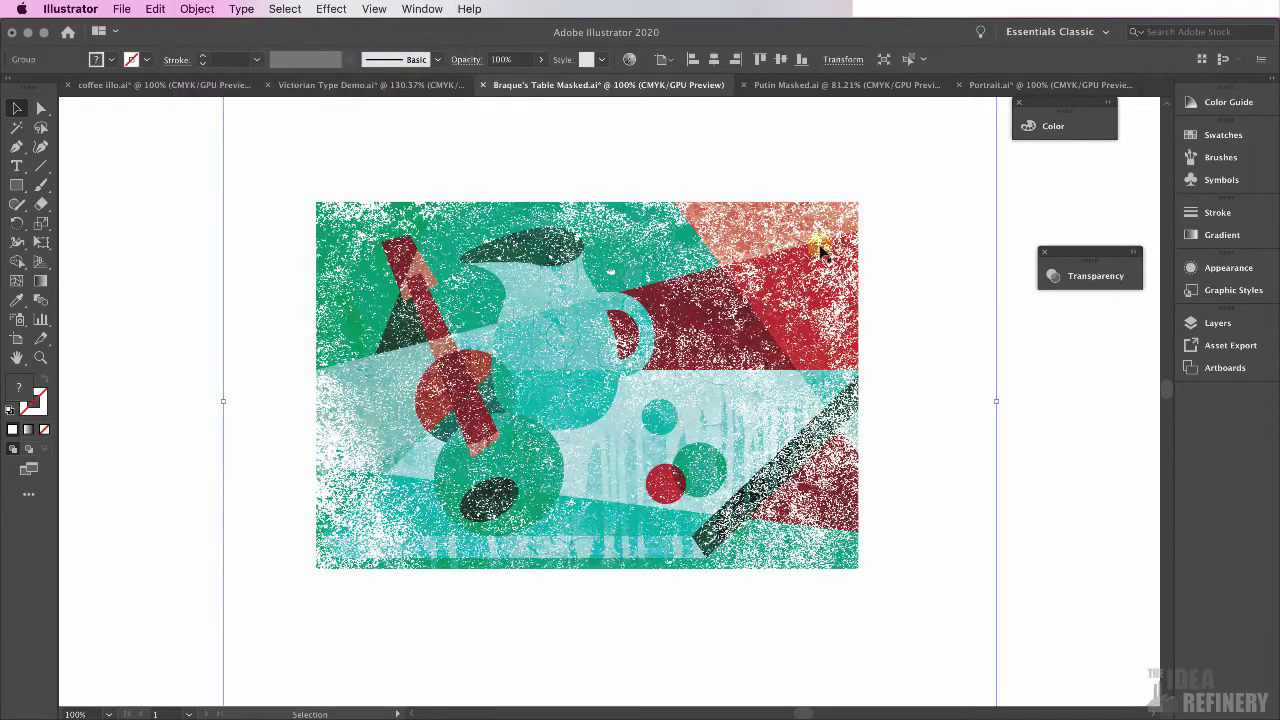
click(1023, 317)
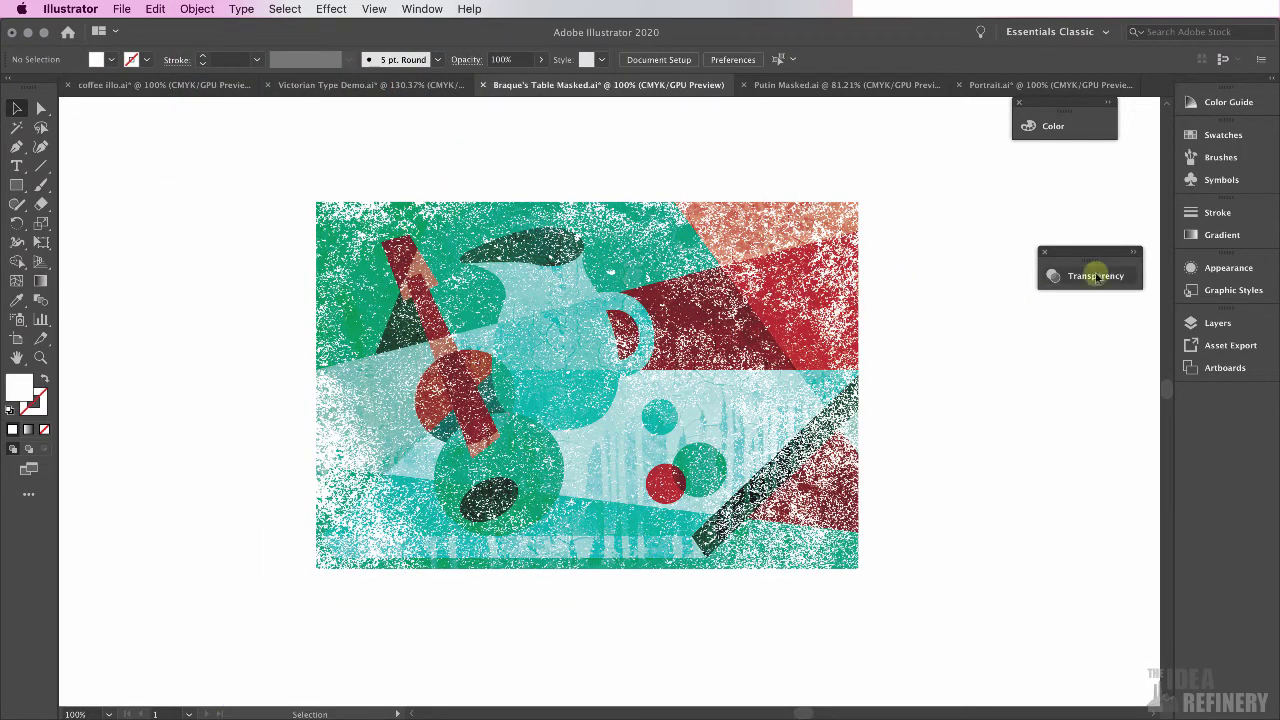
In the Layers panel, hide and reshow the grunge texture image to compare
drag(1222, 322, 1072, 342)
click(1060, 340)
click(768, 374)
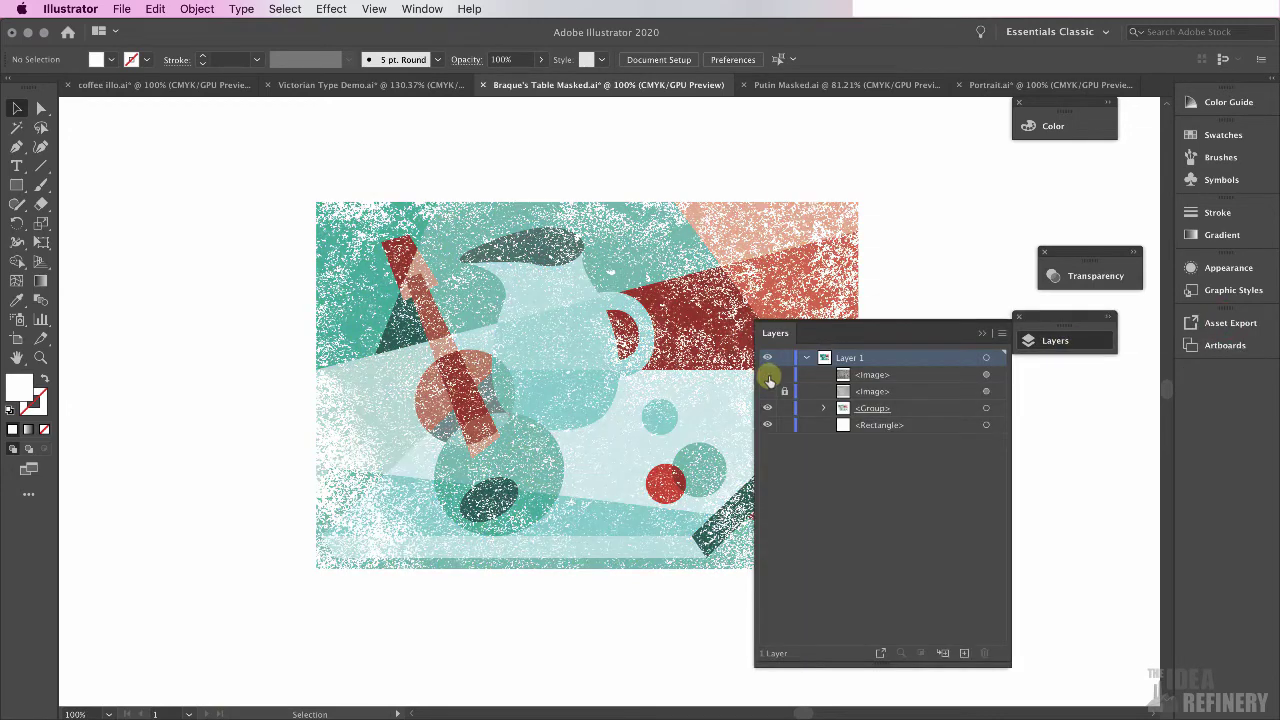
click(768, 375)
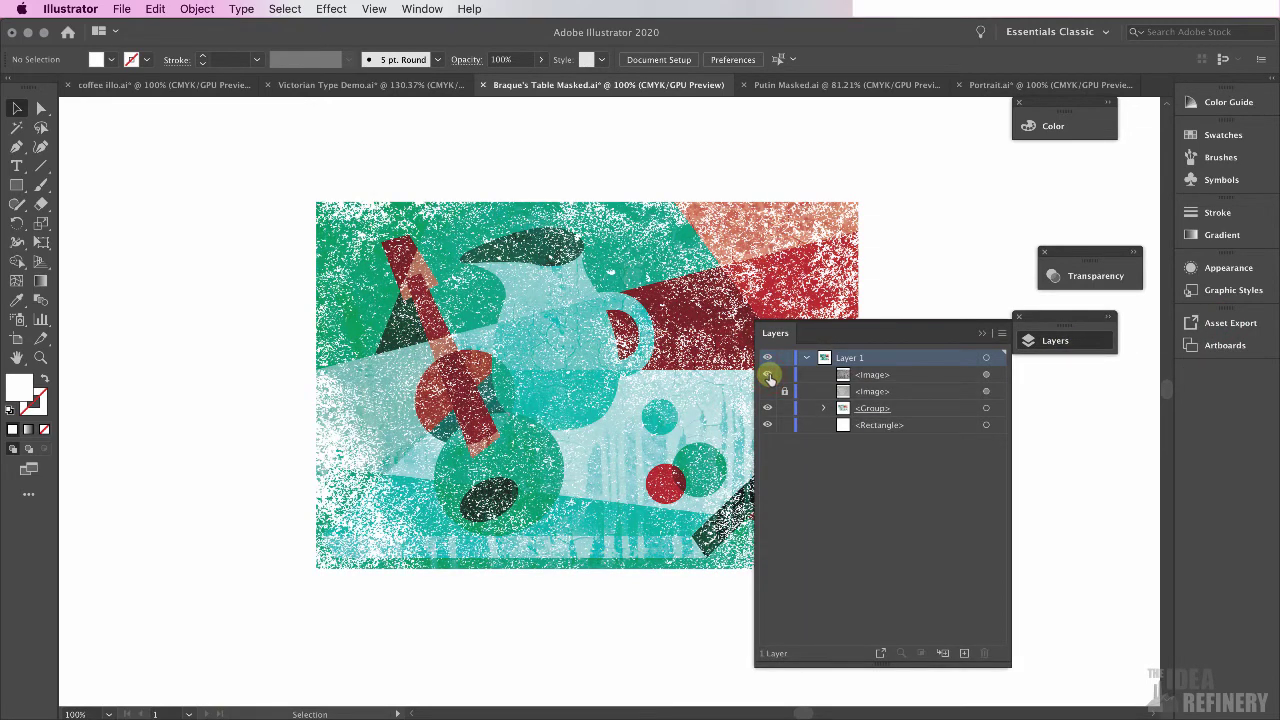